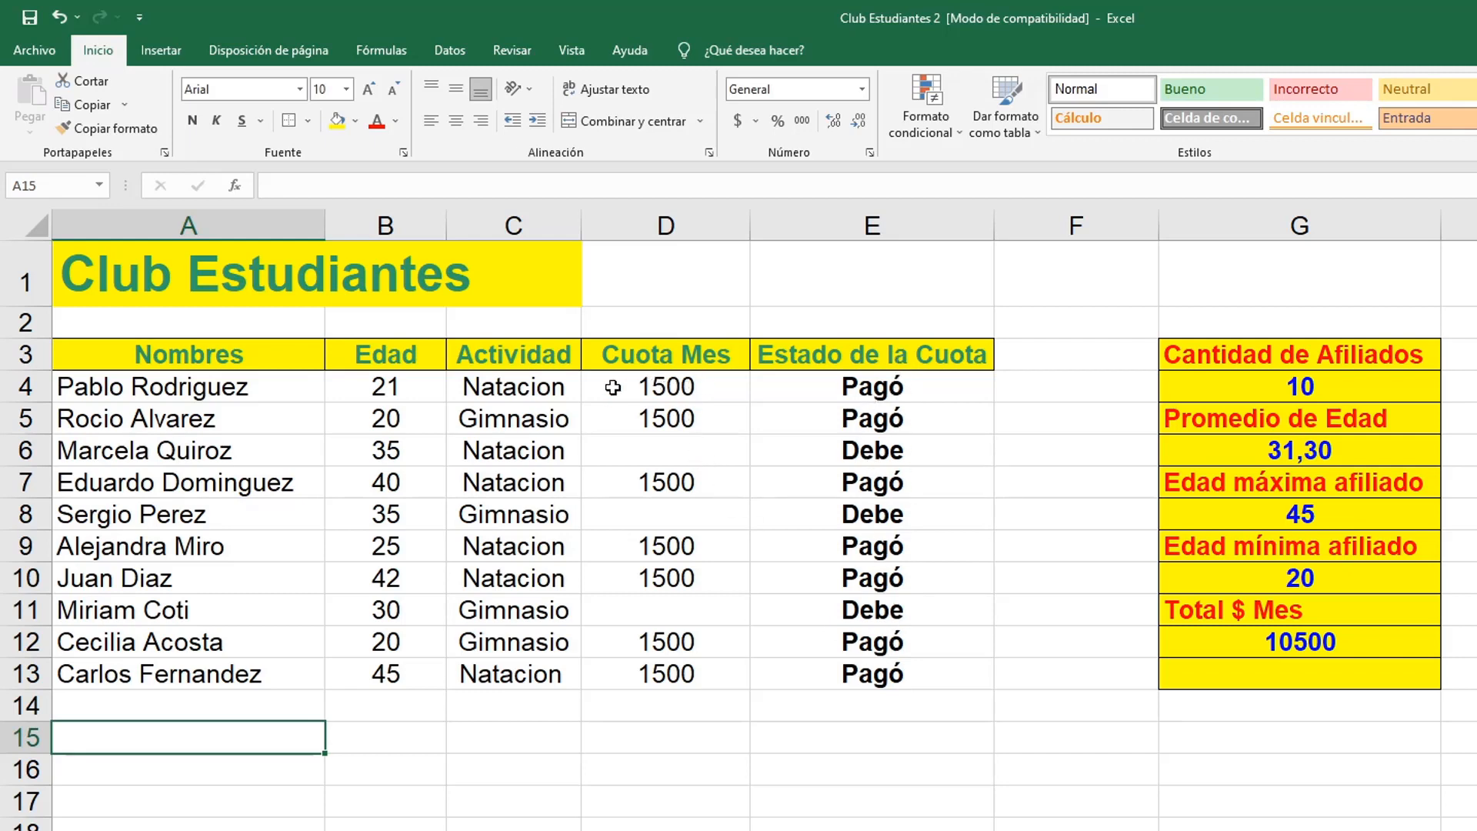
Clear the monthly fee in D4 and re-enter it as 1500 to test the payment status formula
click(687, 387)
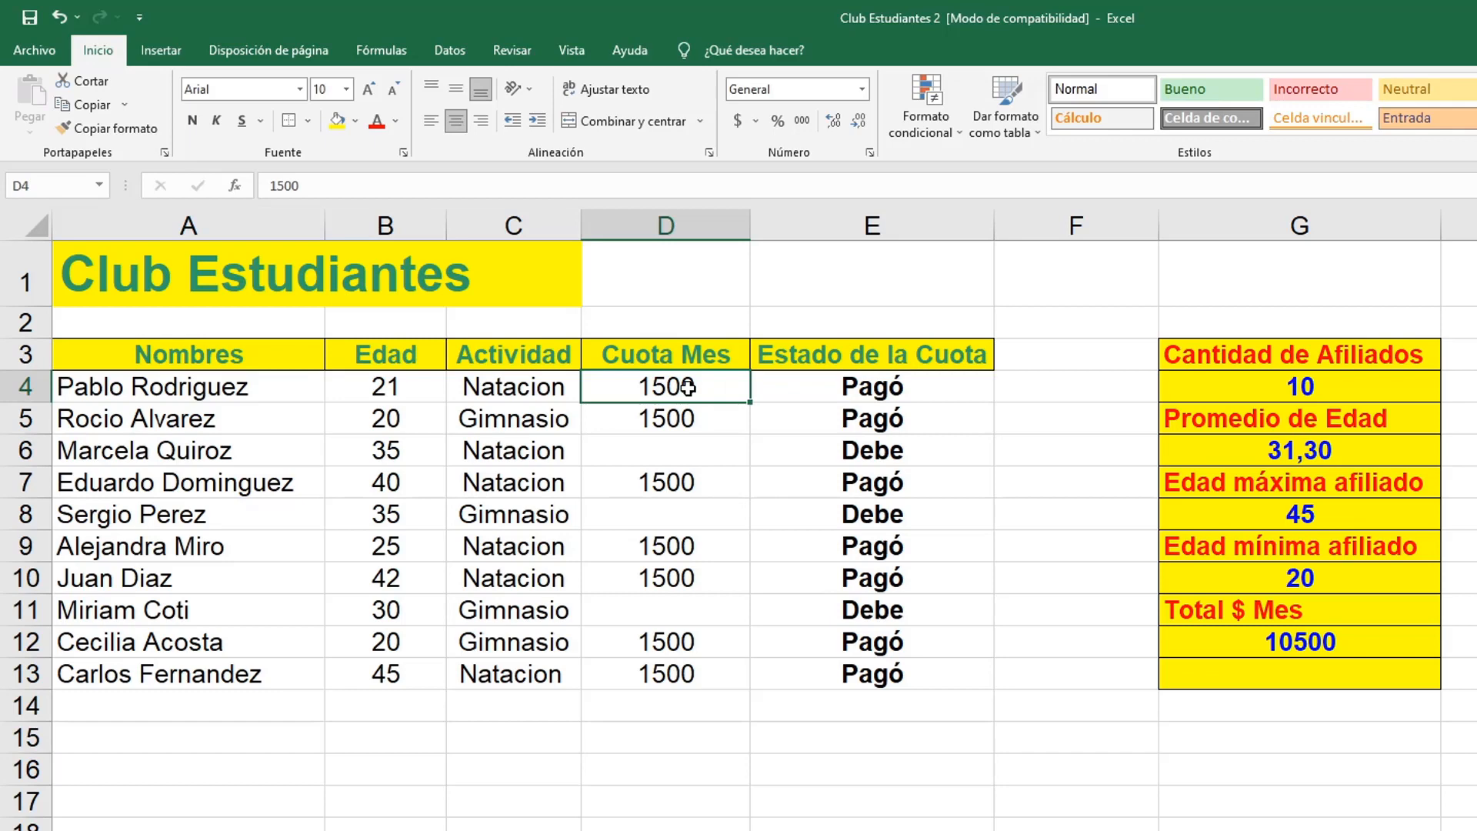
key(Delete)
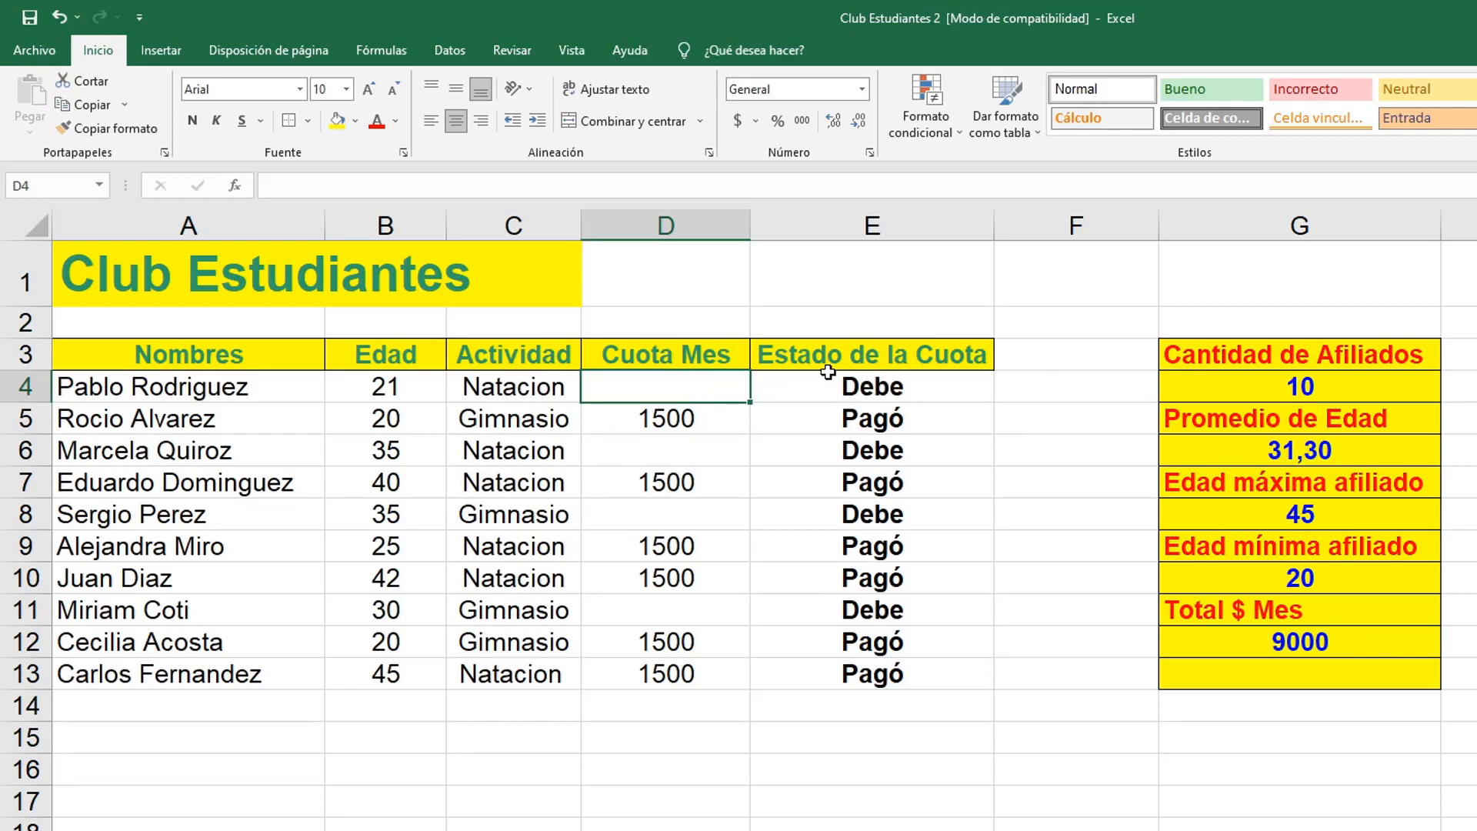
text(1500)
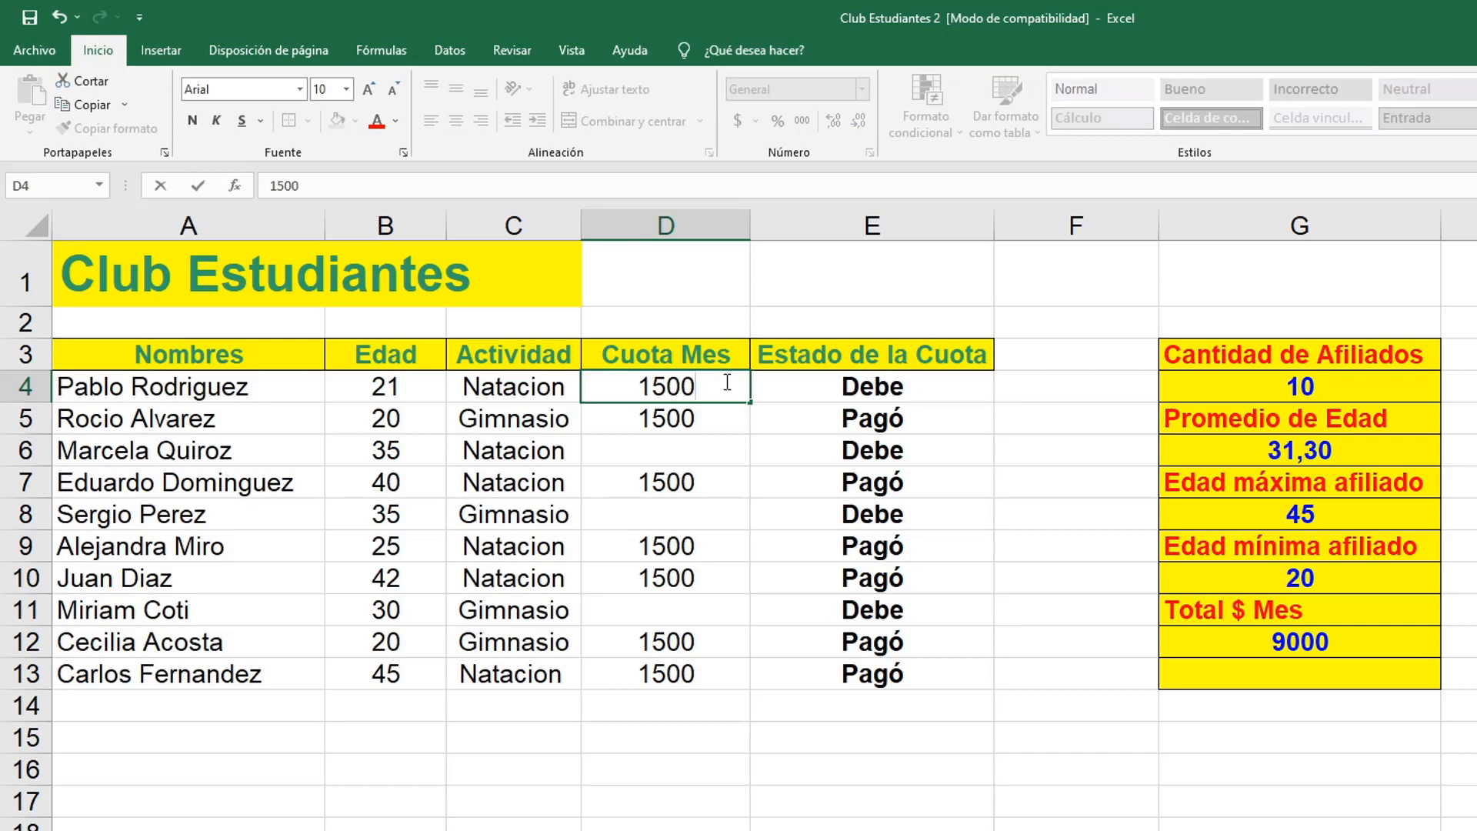
key(Return)
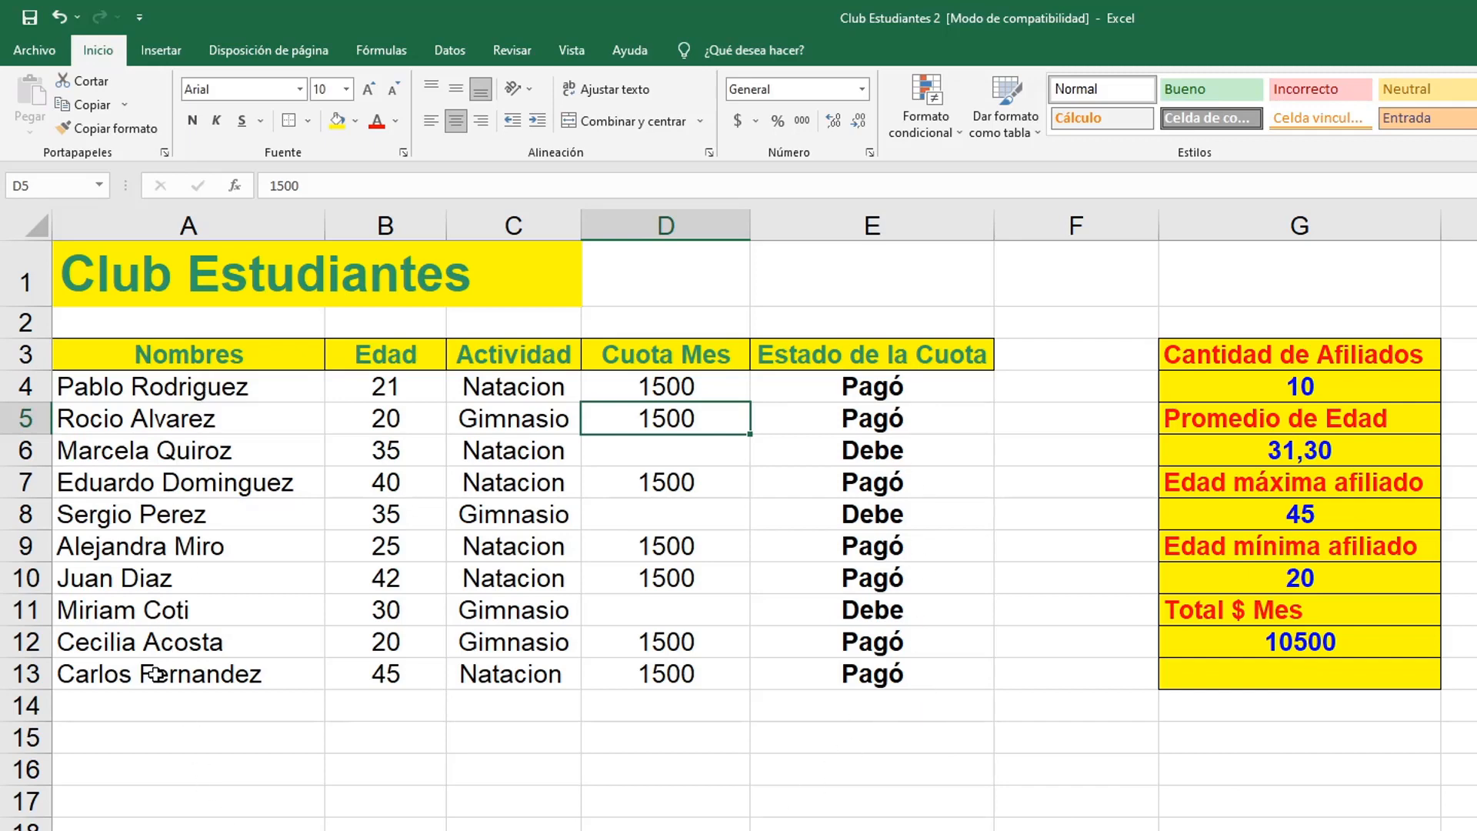
click(132, 736)
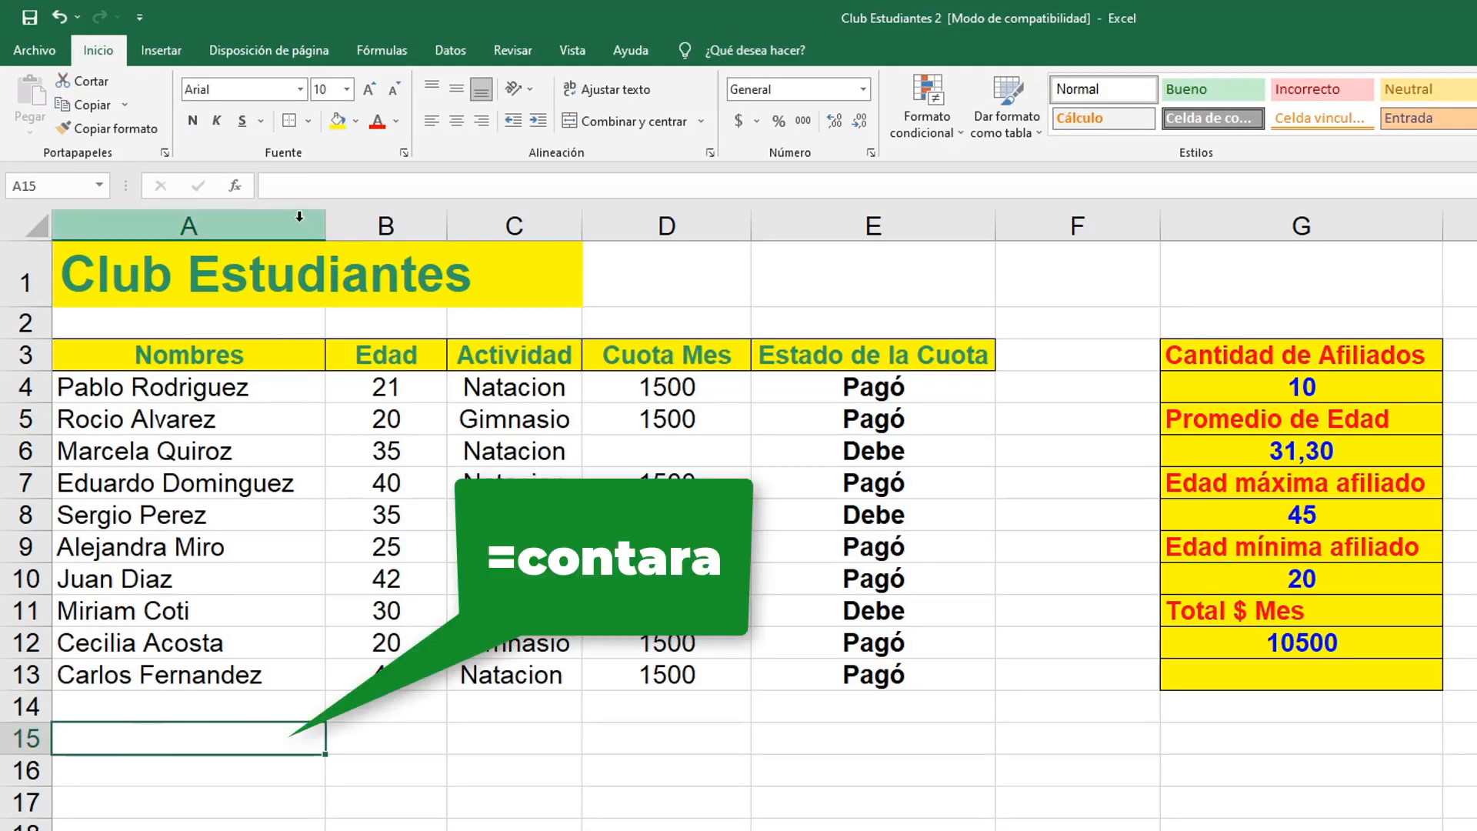
click(304, 185)
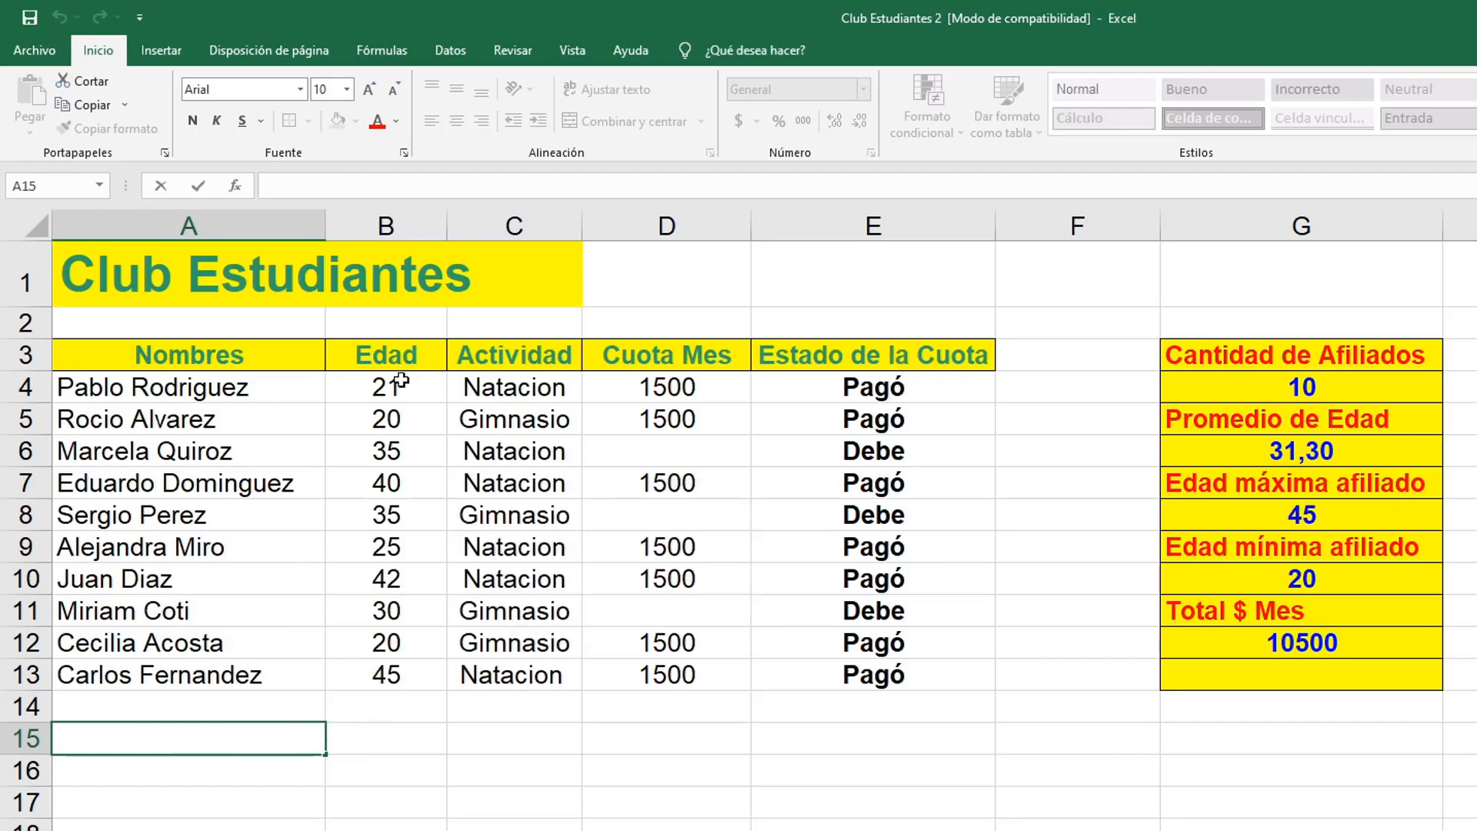
click(388, 737)
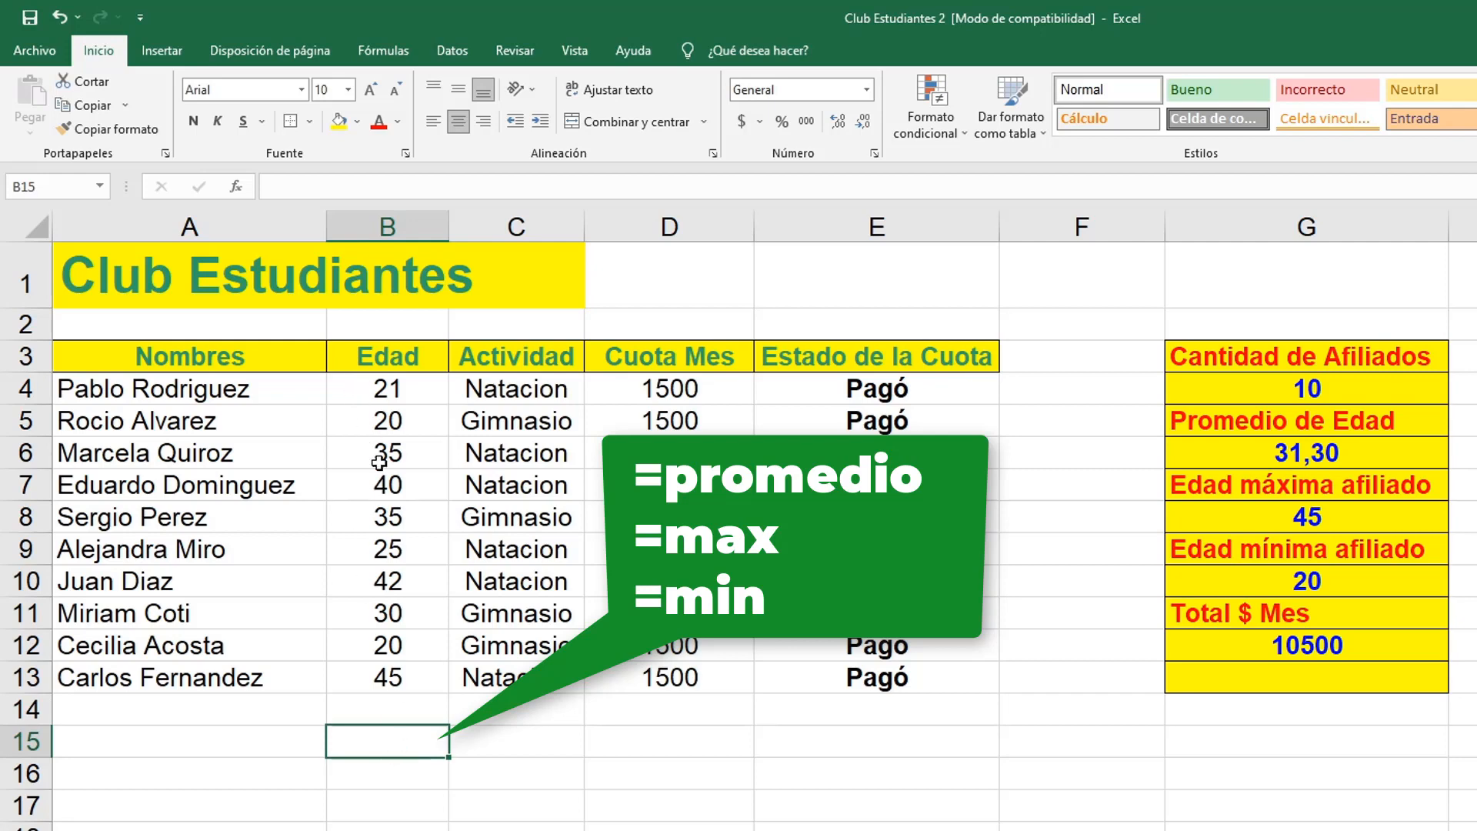
click(509, 389)
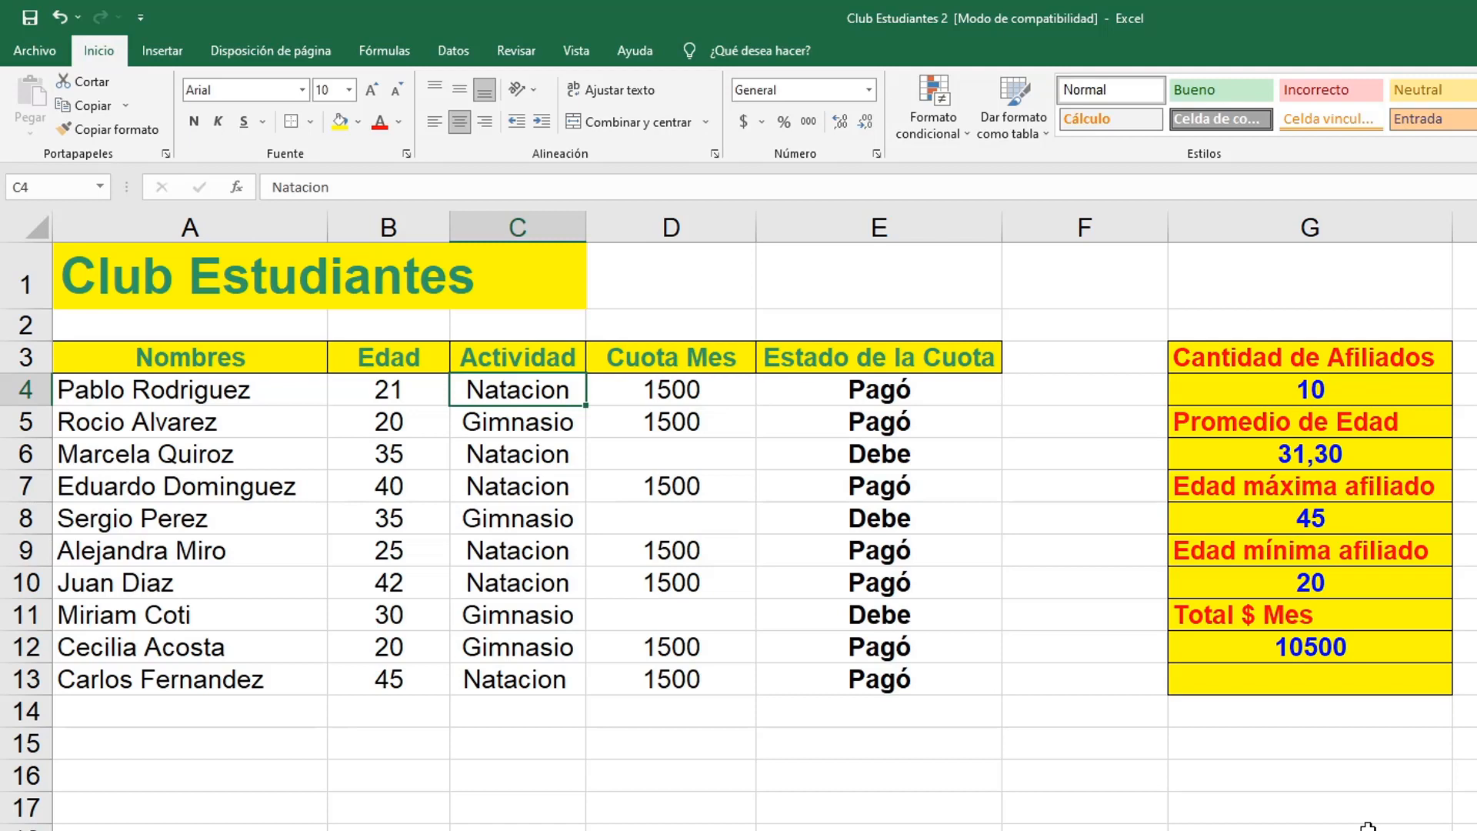
Examine the CONTARA formula under Cantidad de Afiliados and the rows of column A that its range covers
click(1311, 390)
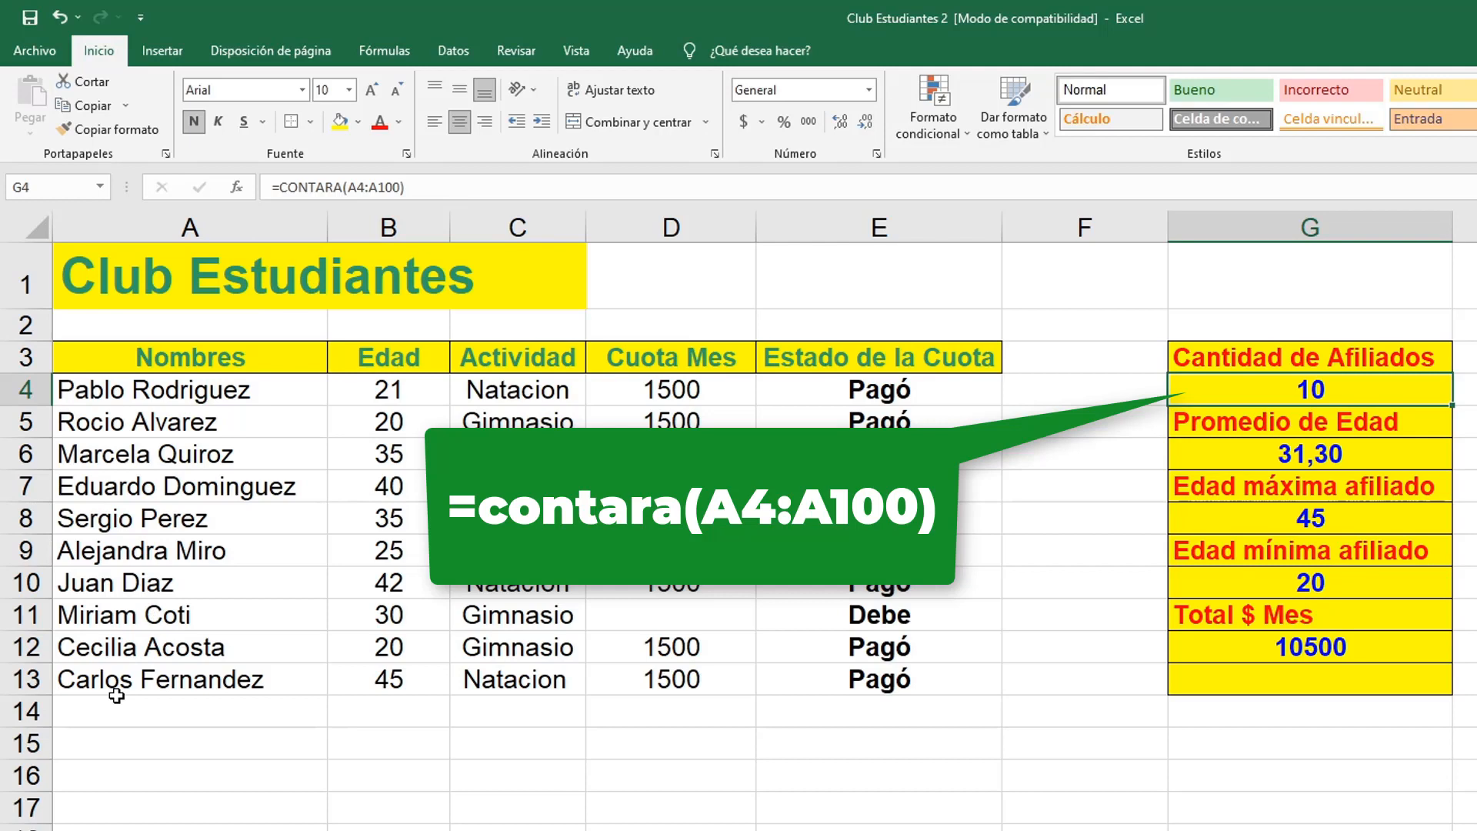
scroll(312, 810, down, 1)
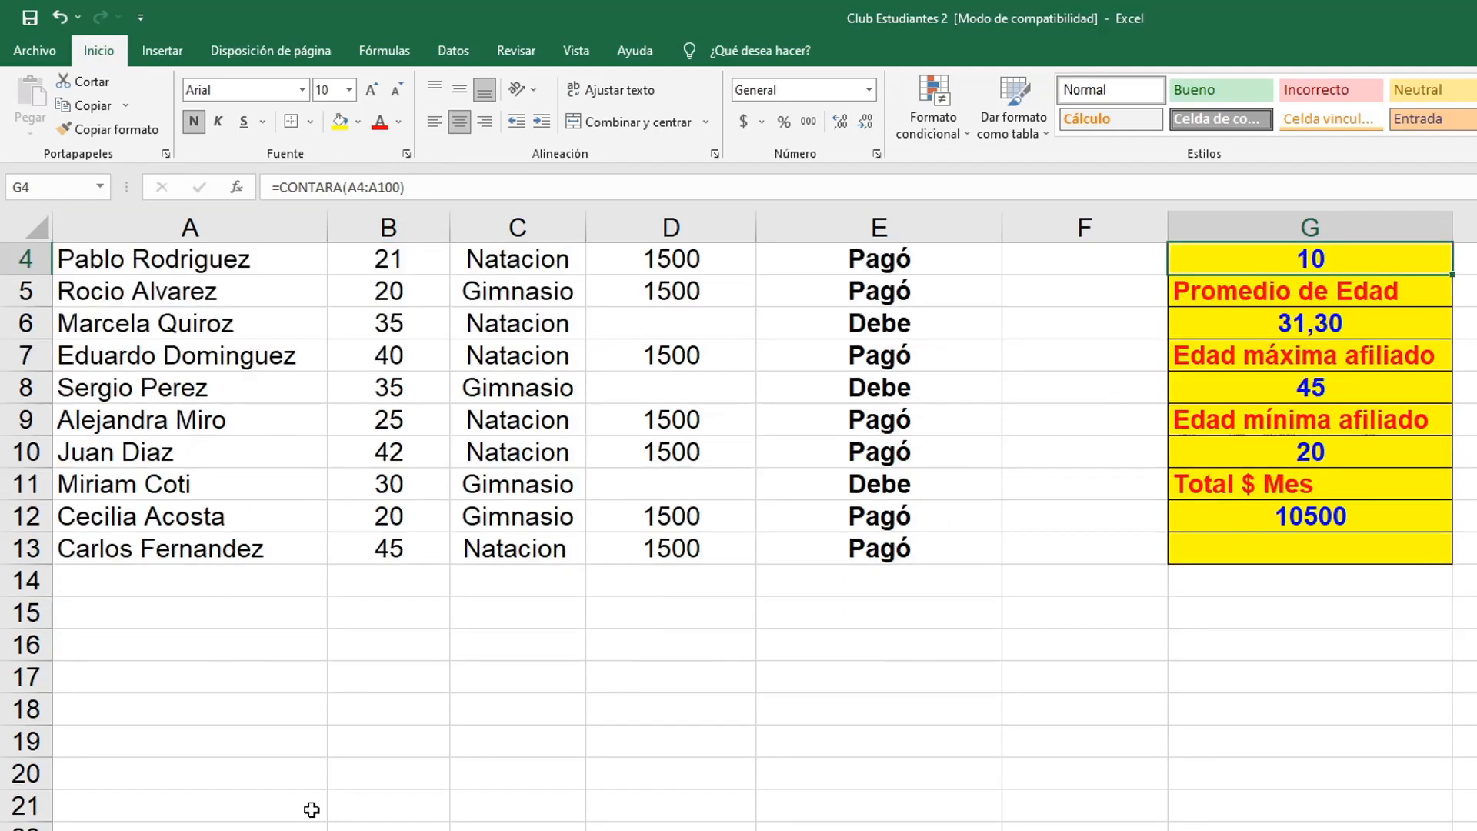
scroll(312, 737, down, 20)
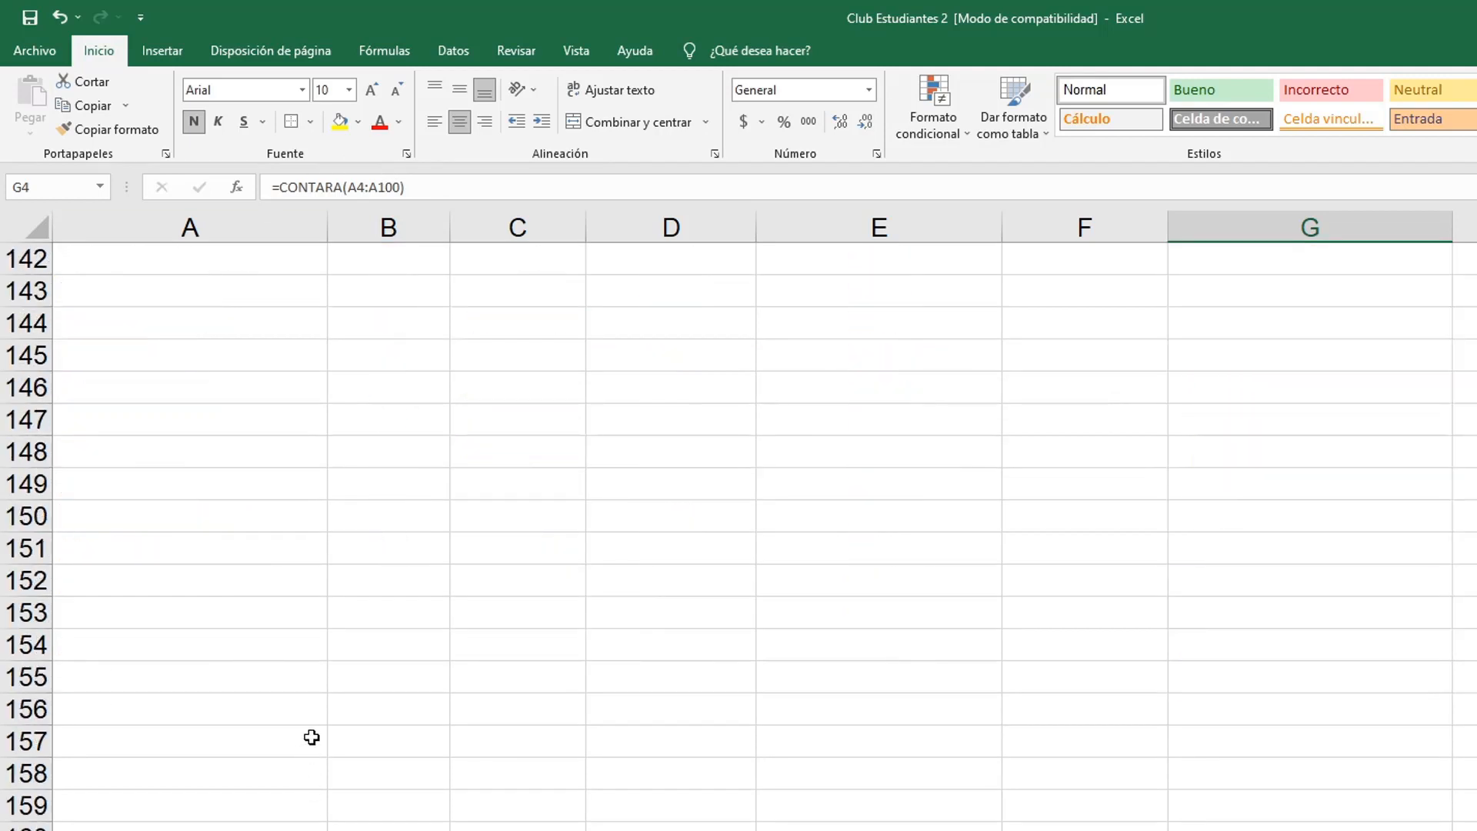
scroll(311, 737, down, 7)
scroll(293, 737, up, 20)
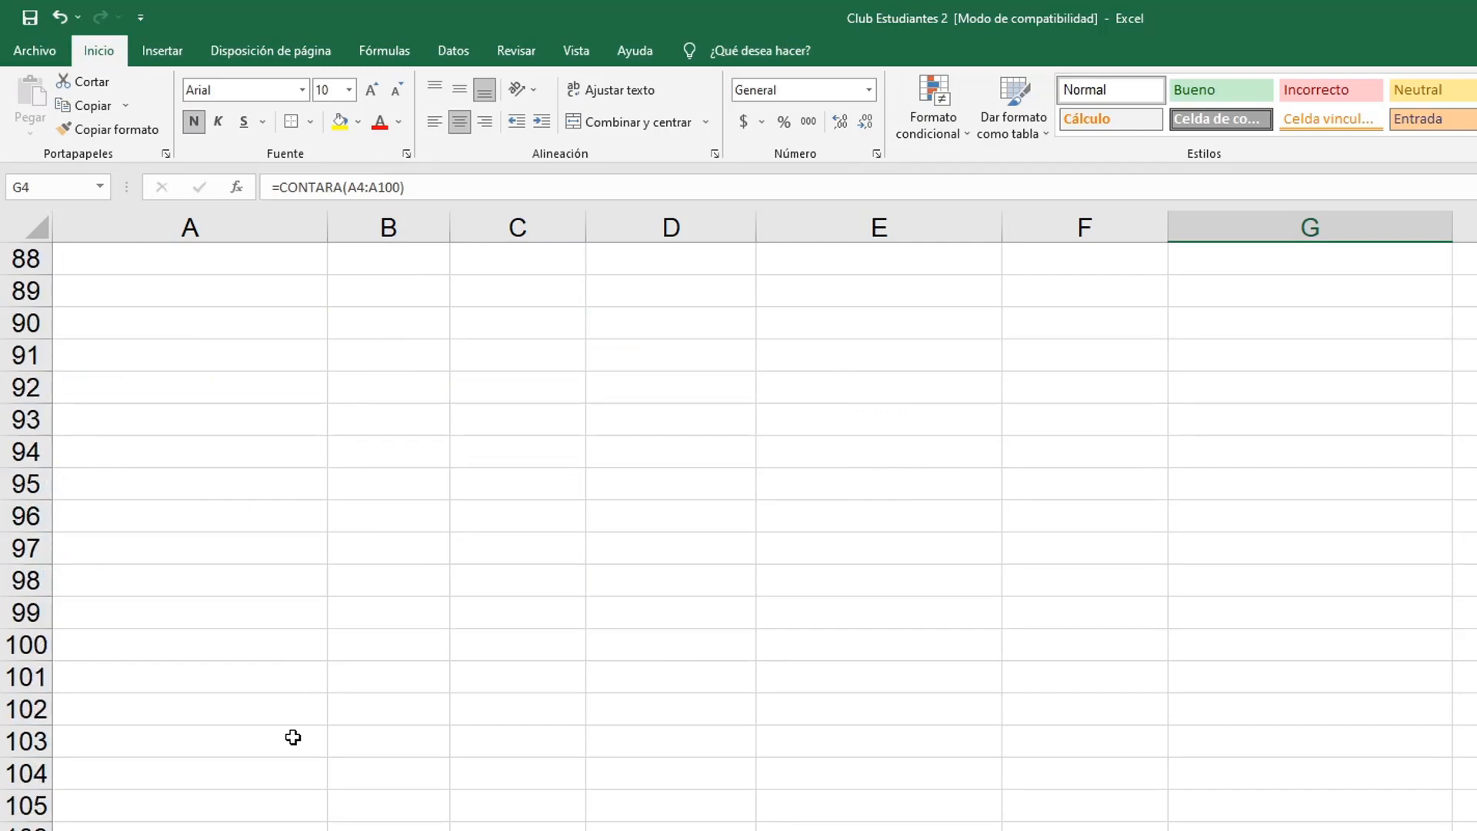
scroll(293, 737, up, 20)
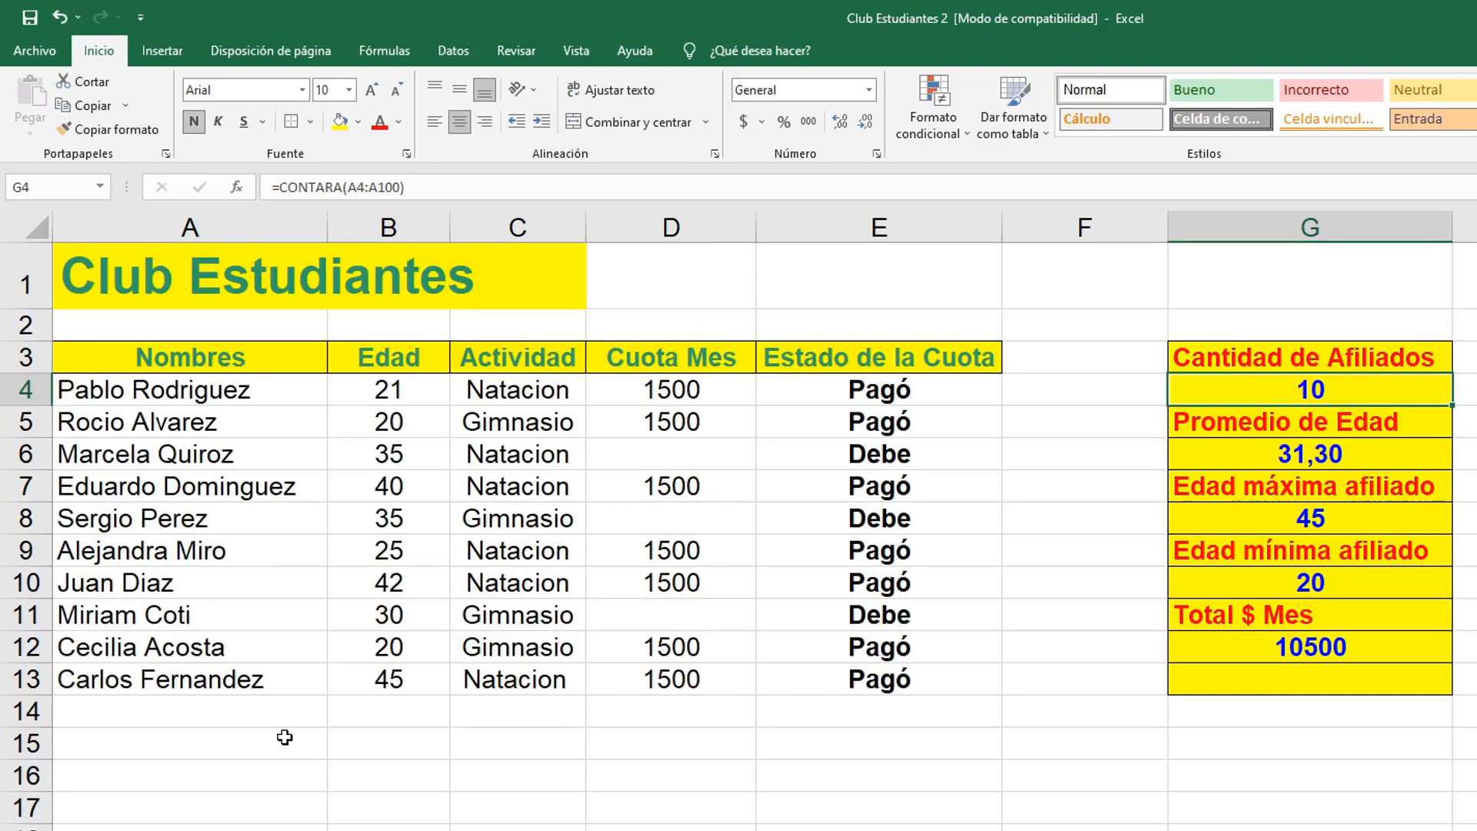
scroll(285, 737, down, 5)
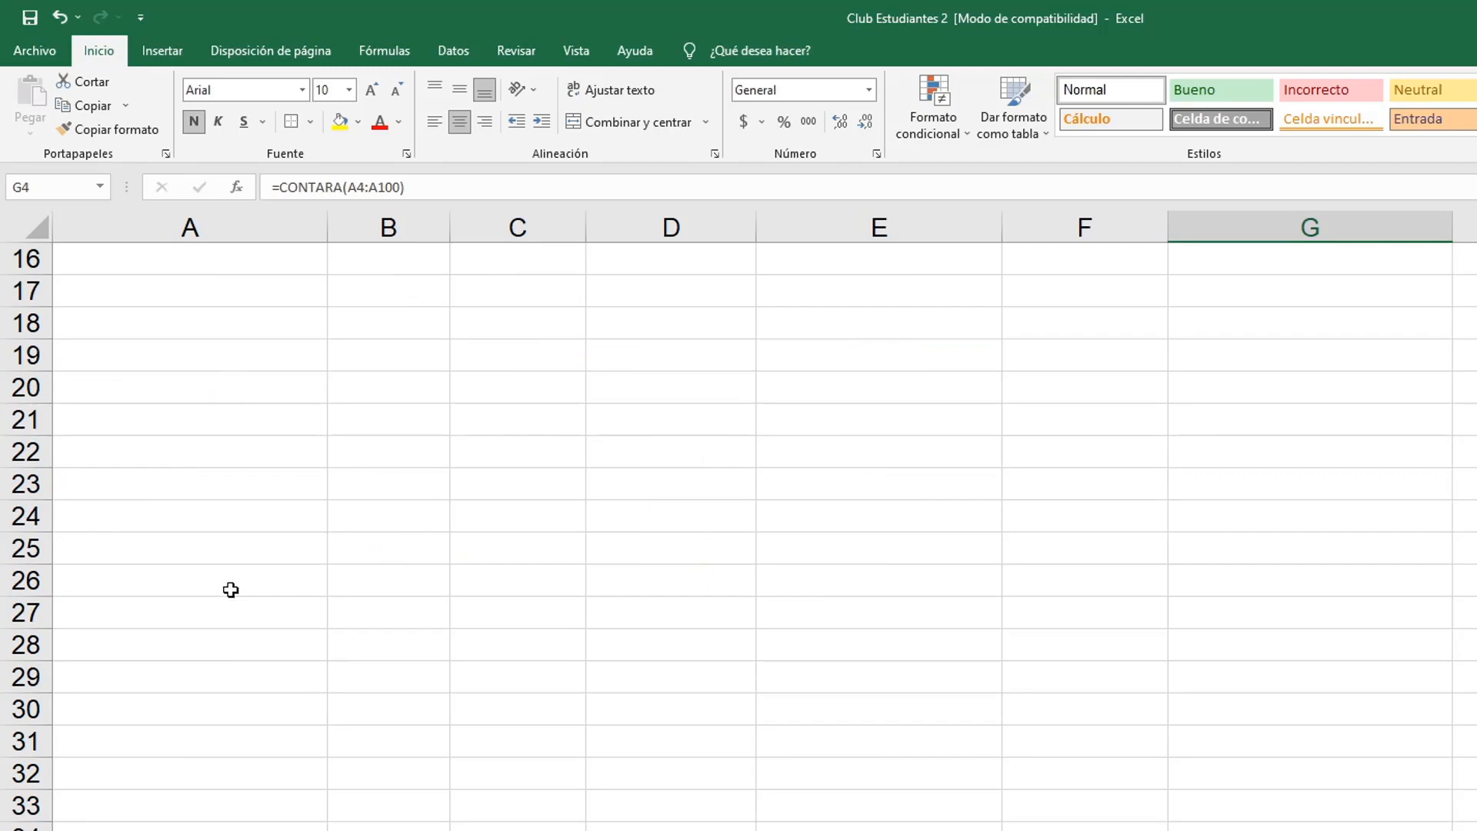
scroll(231, 590, up, 5)
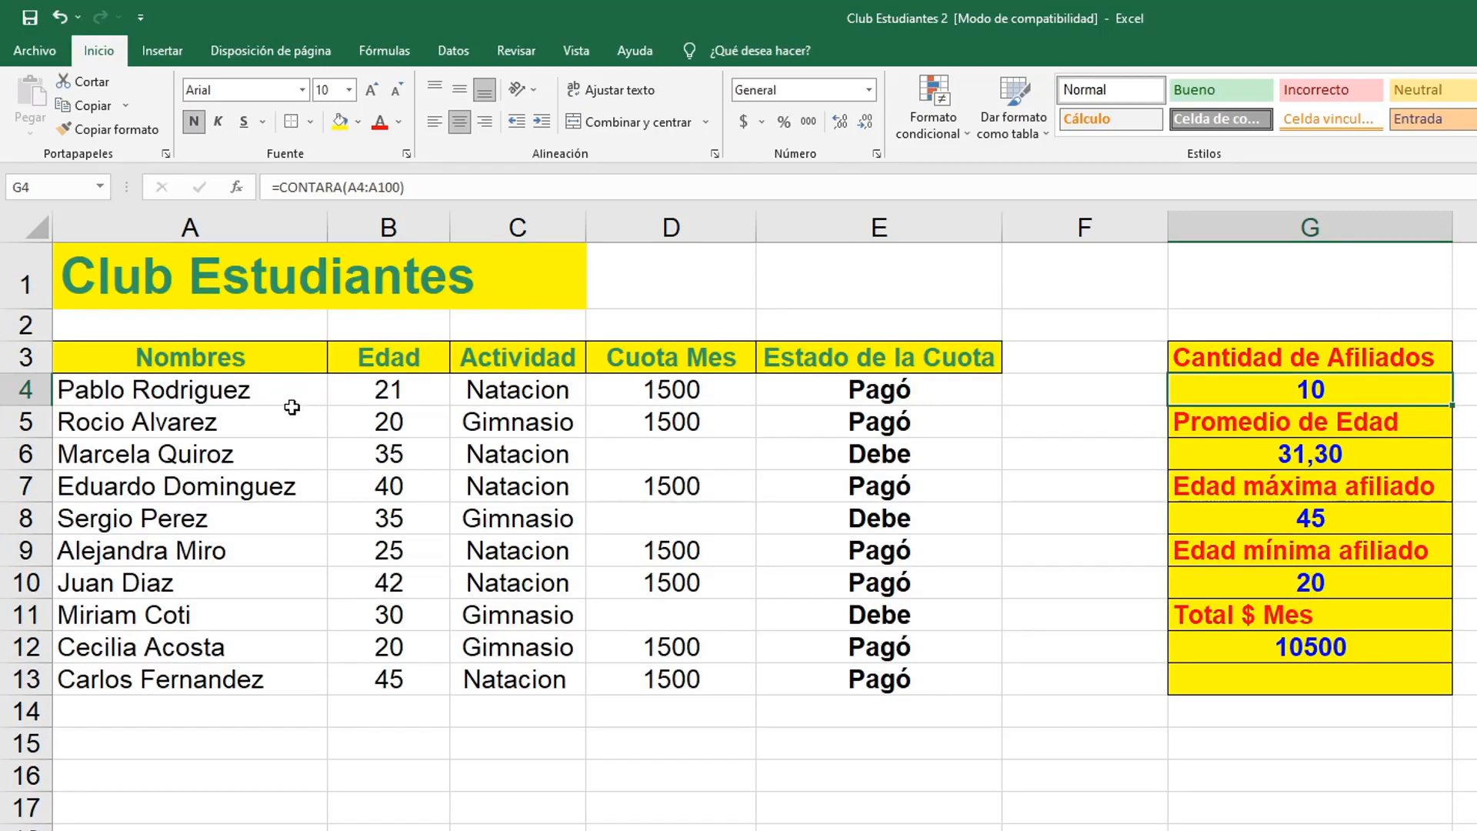
Enter a sample member's first name in A14 to test the member count, and delete it again
click(161, 719)
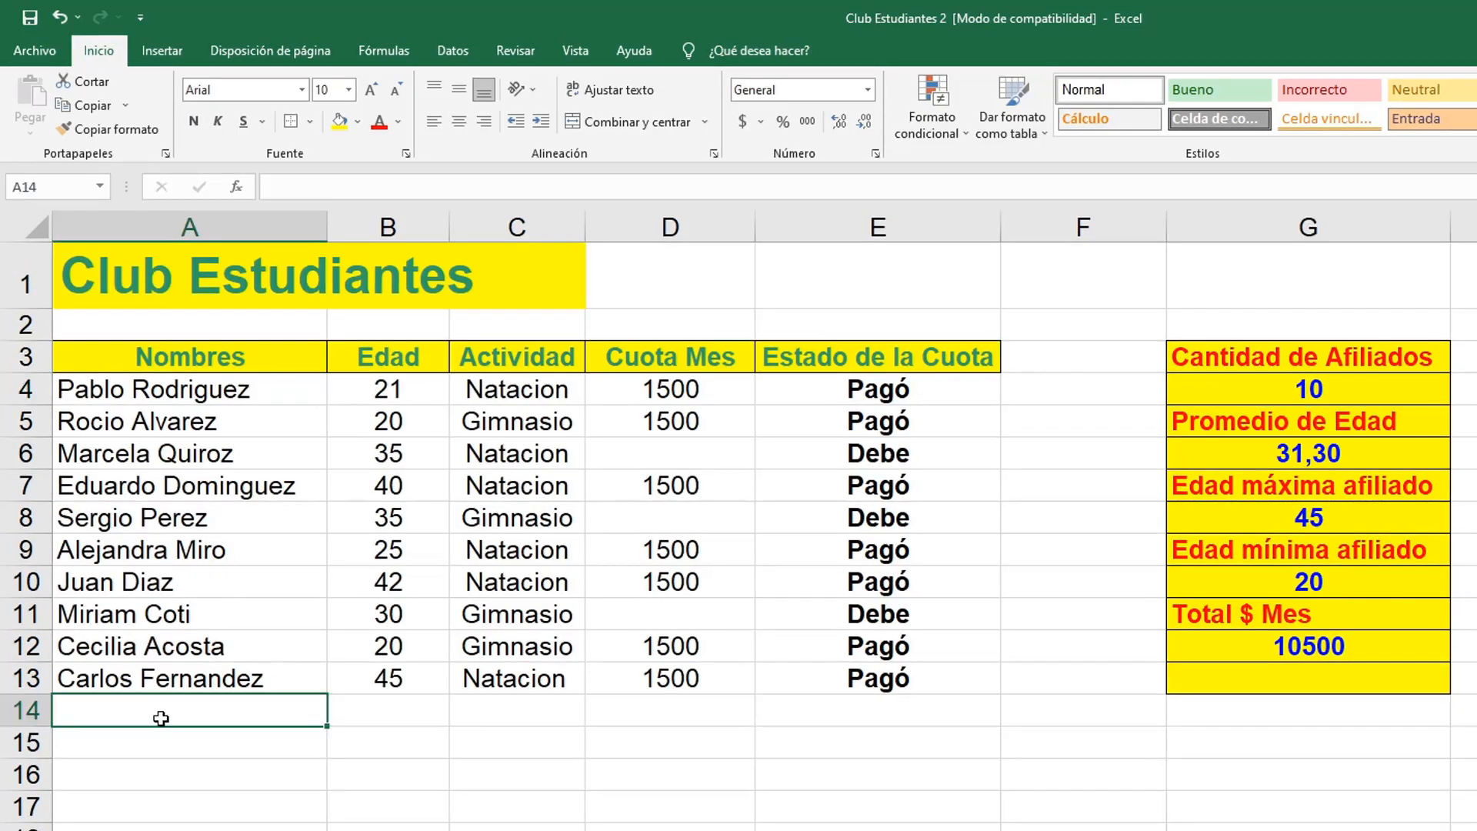
text(M)
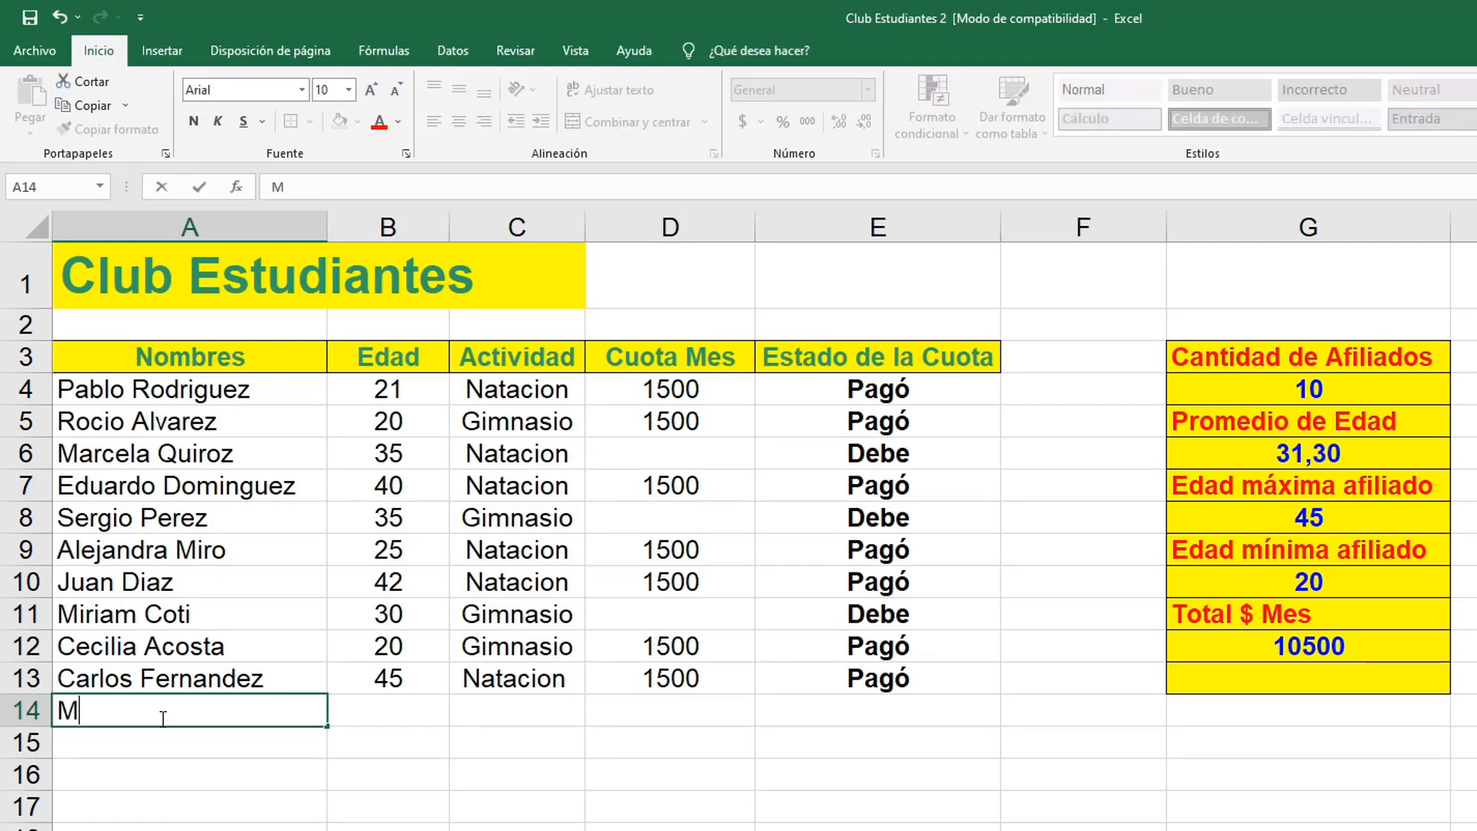
text(artin)
key(Return)
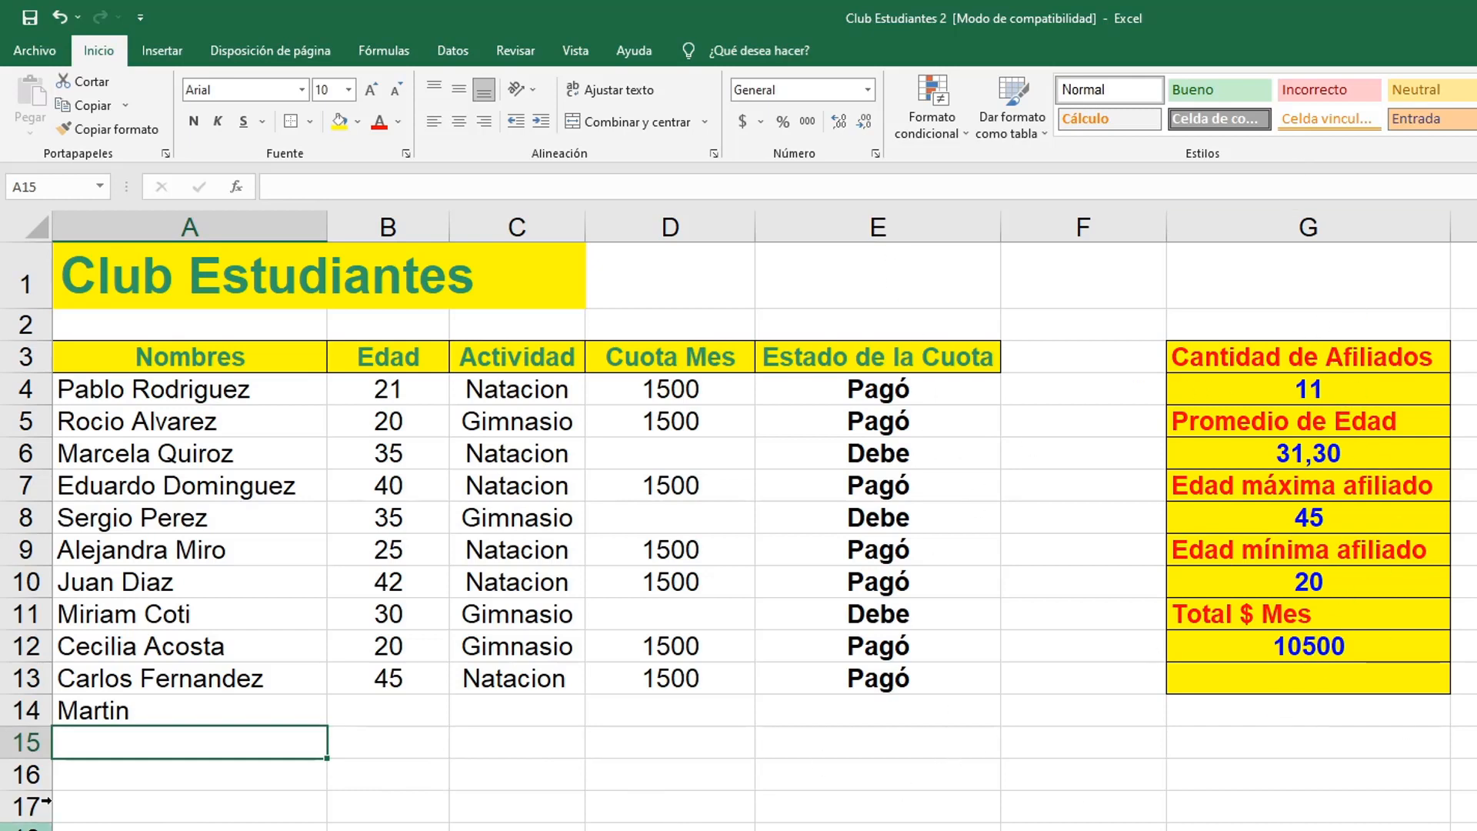
click(152, 704)
key(Delete)
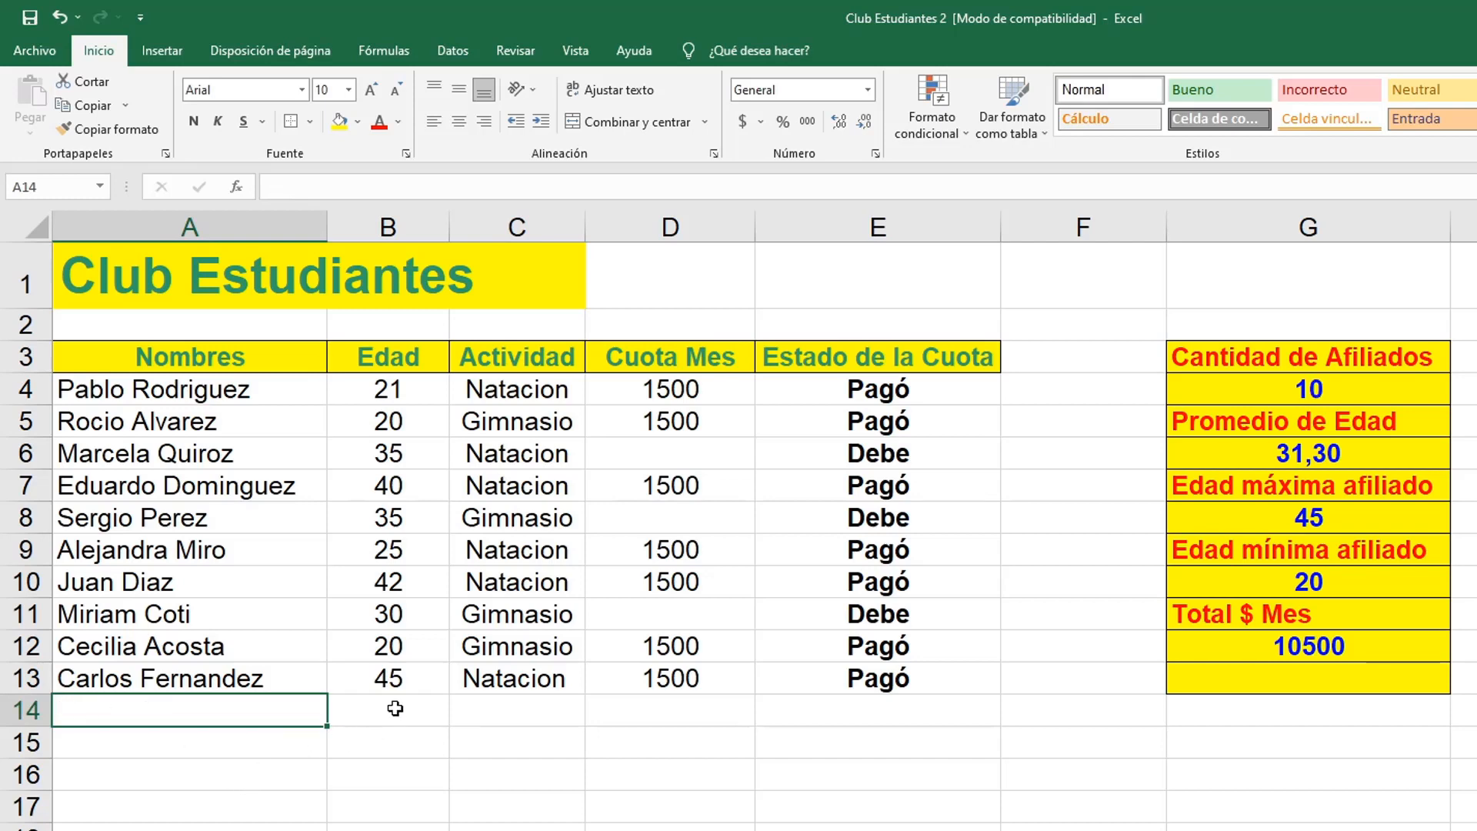
Review the formulas for member count, average, maximum and minimum age, monthly total, and the first Estado de la Cuota cell
click(1239, 385)
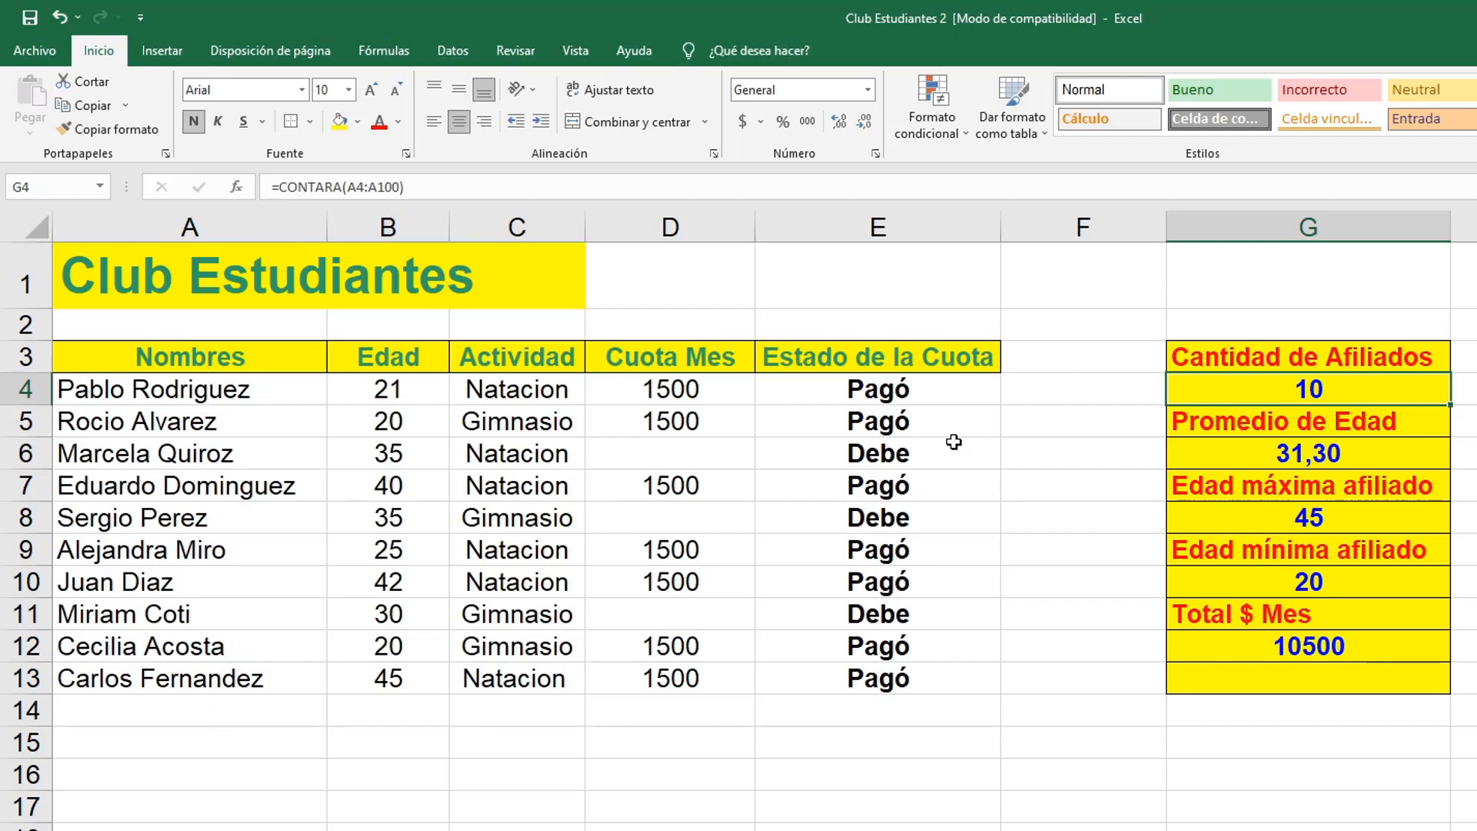
click(1323, 462)
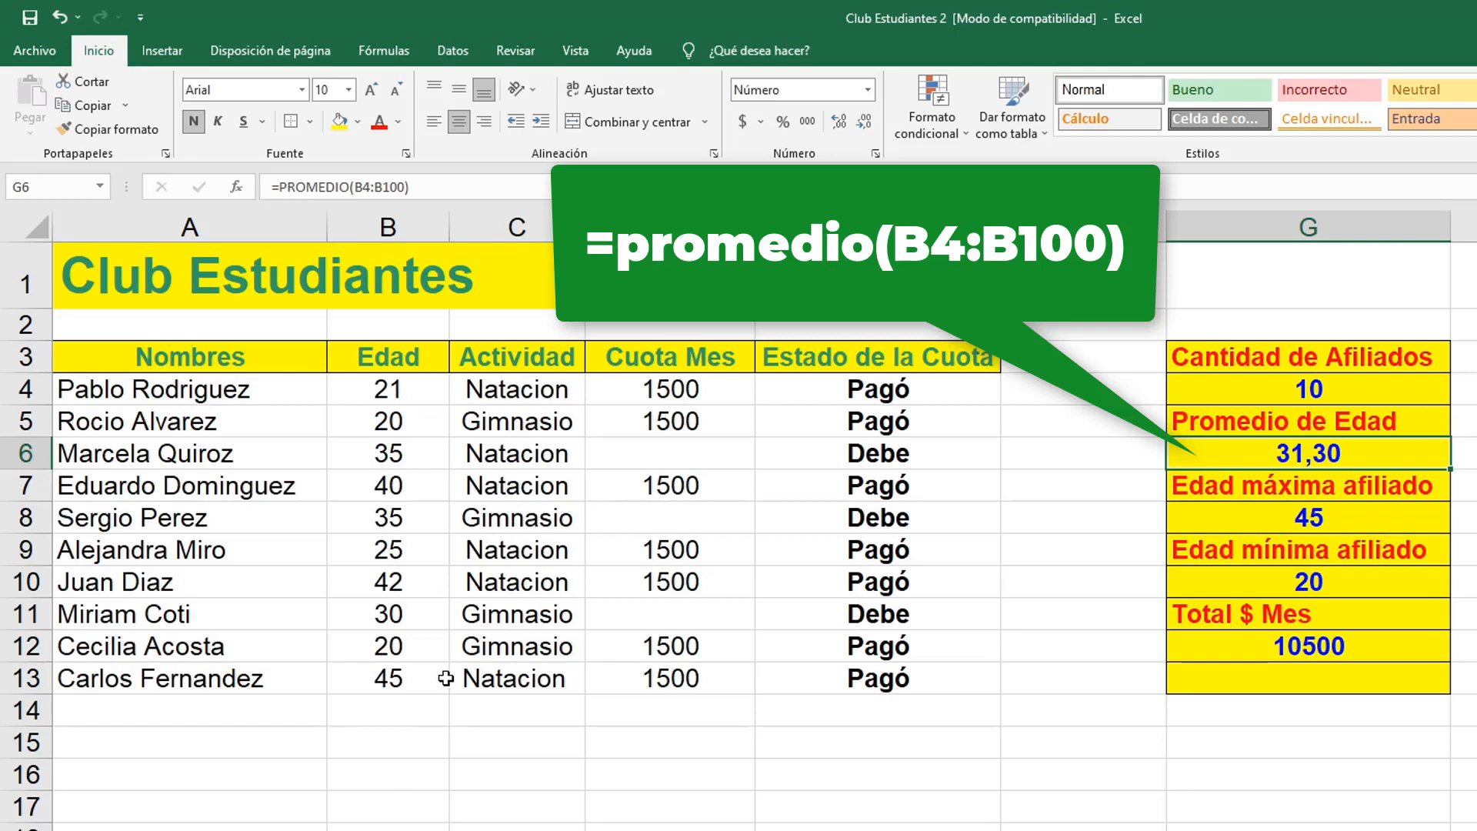
click(1321, 528)
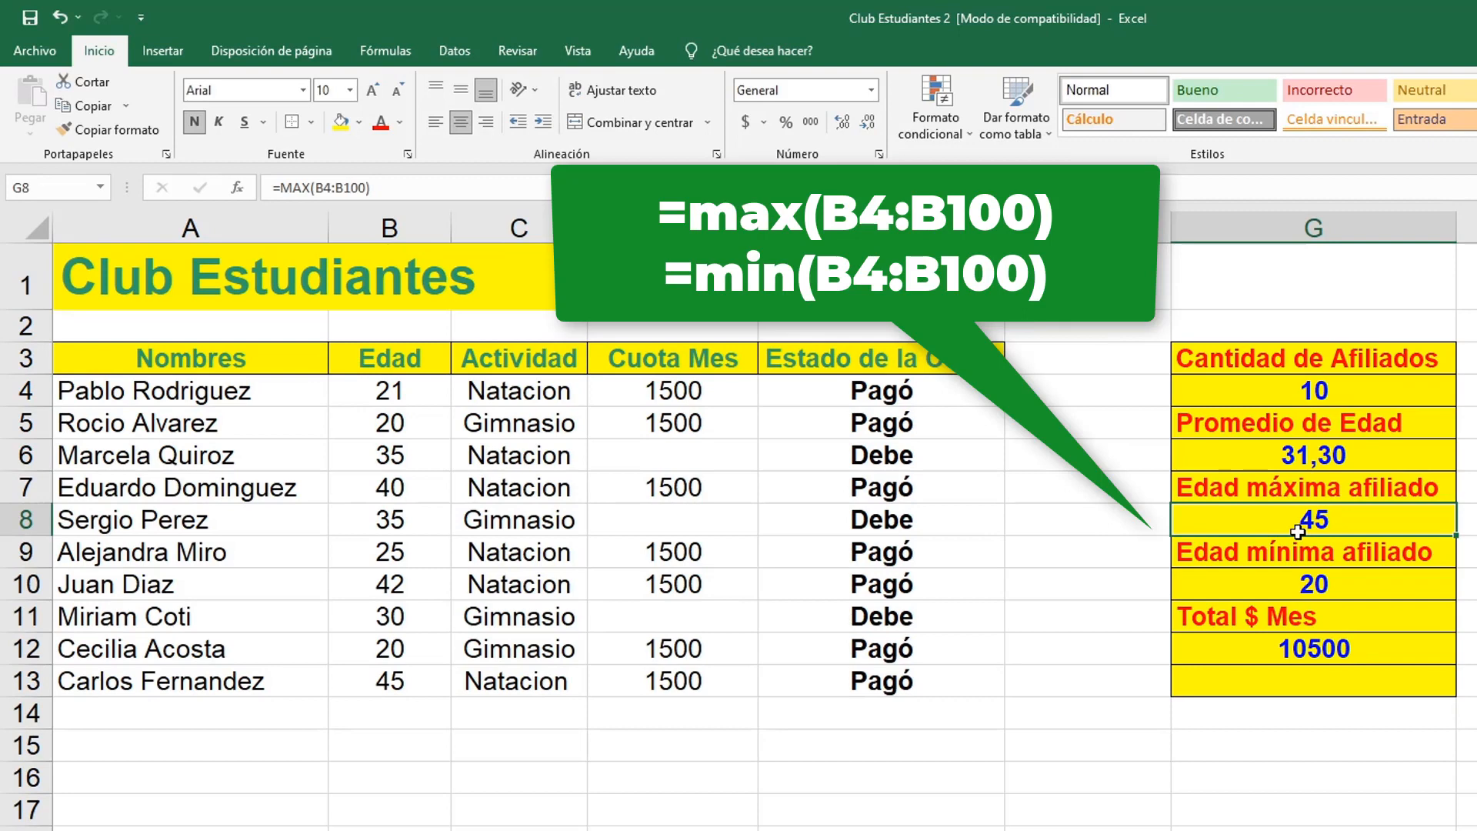
click(1325, 586)
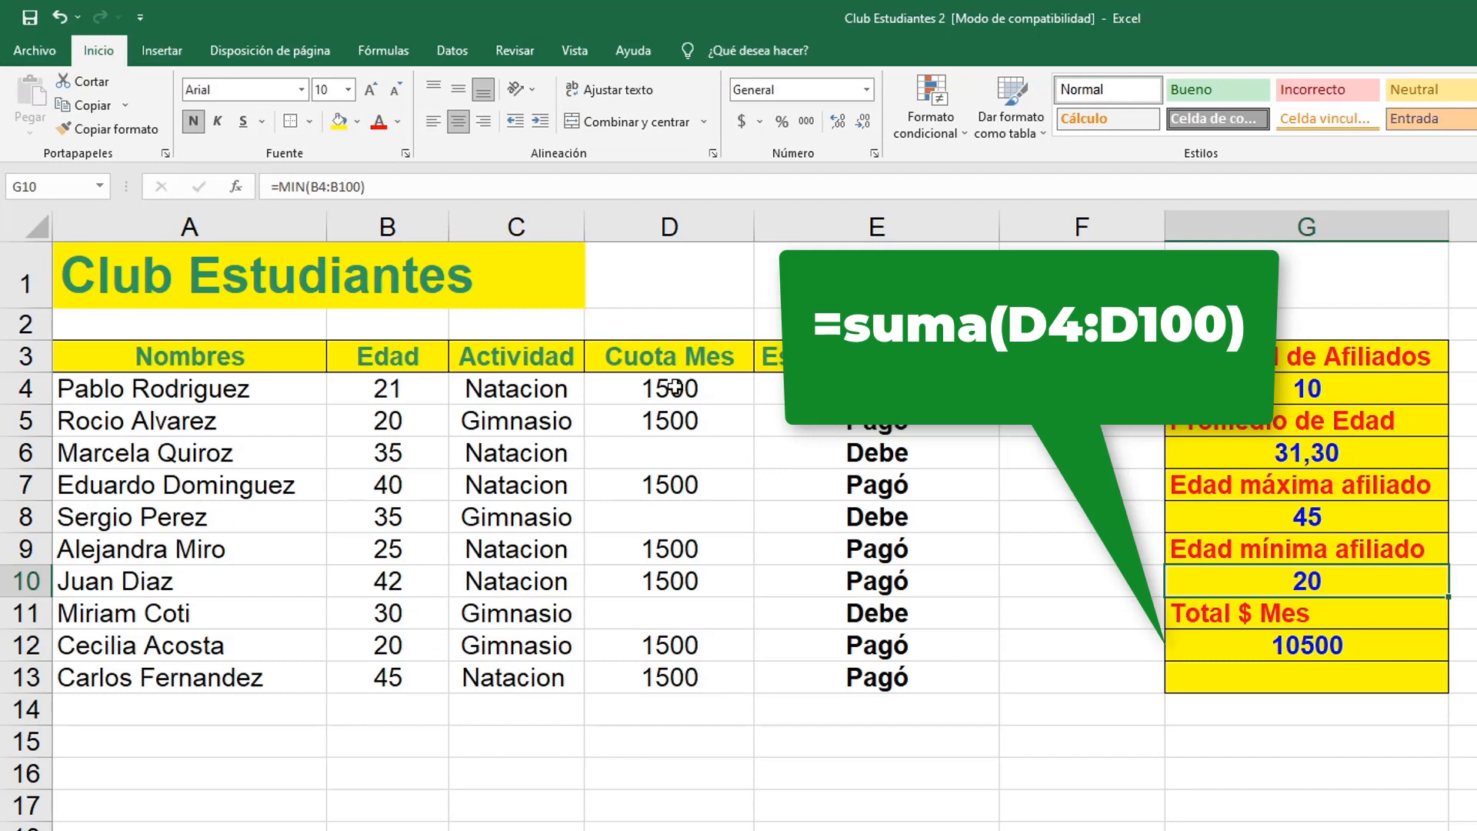
click(1274, 646)
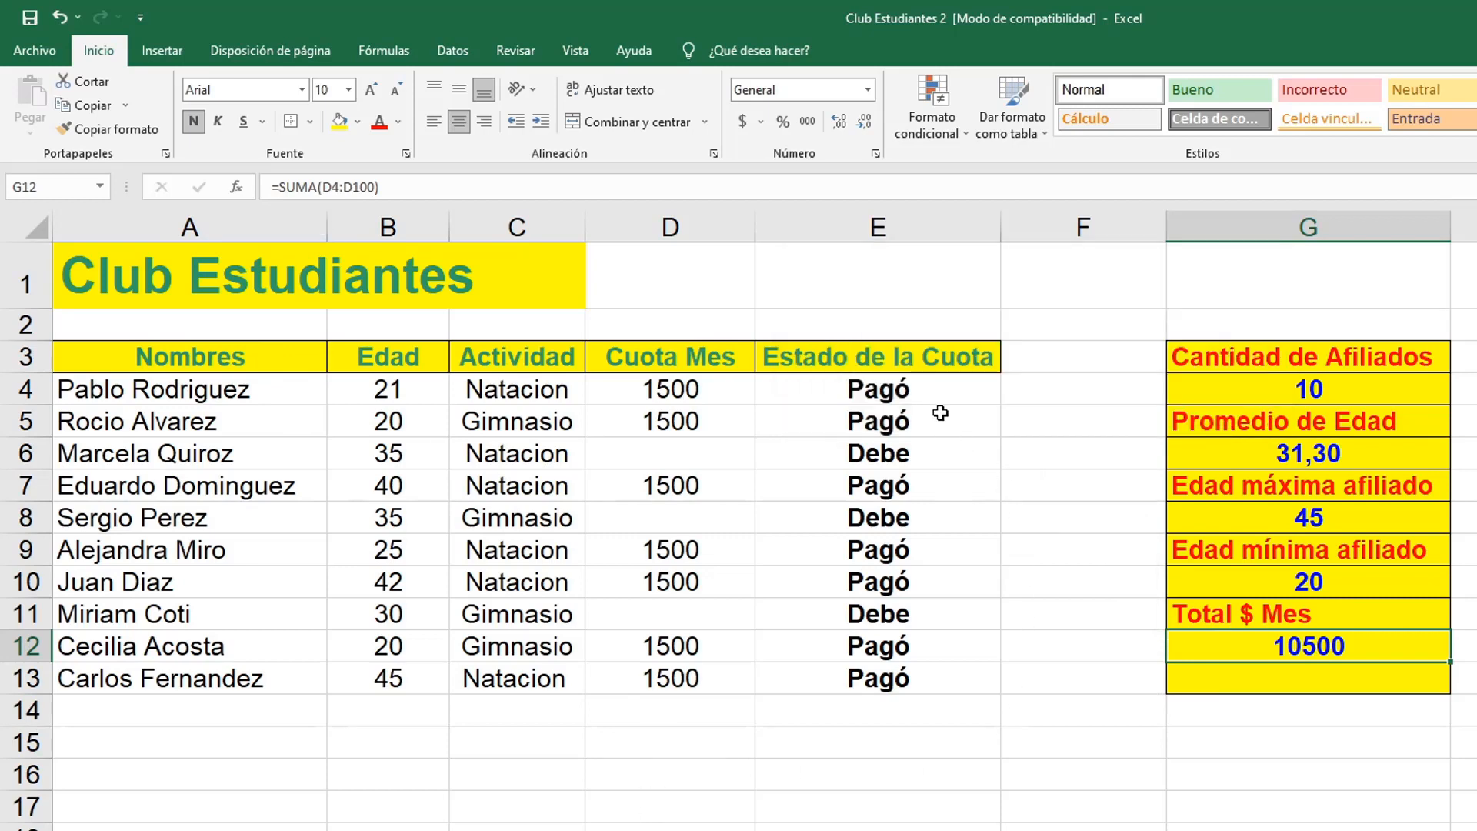
click(942, 396)
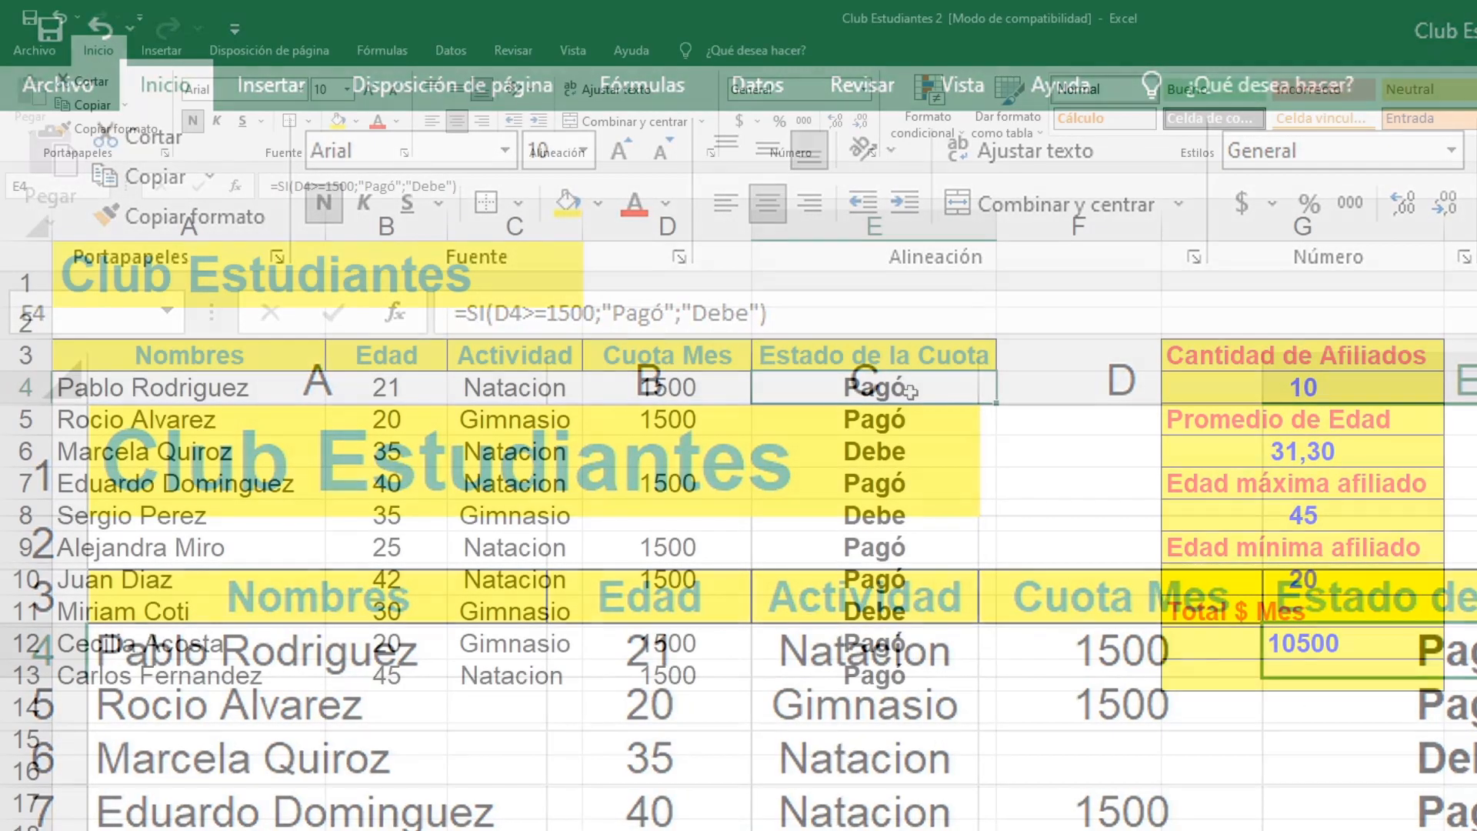
Clear the Estado de la Cuota formulas from E4:E13
drag(910, 392, 885, 687)
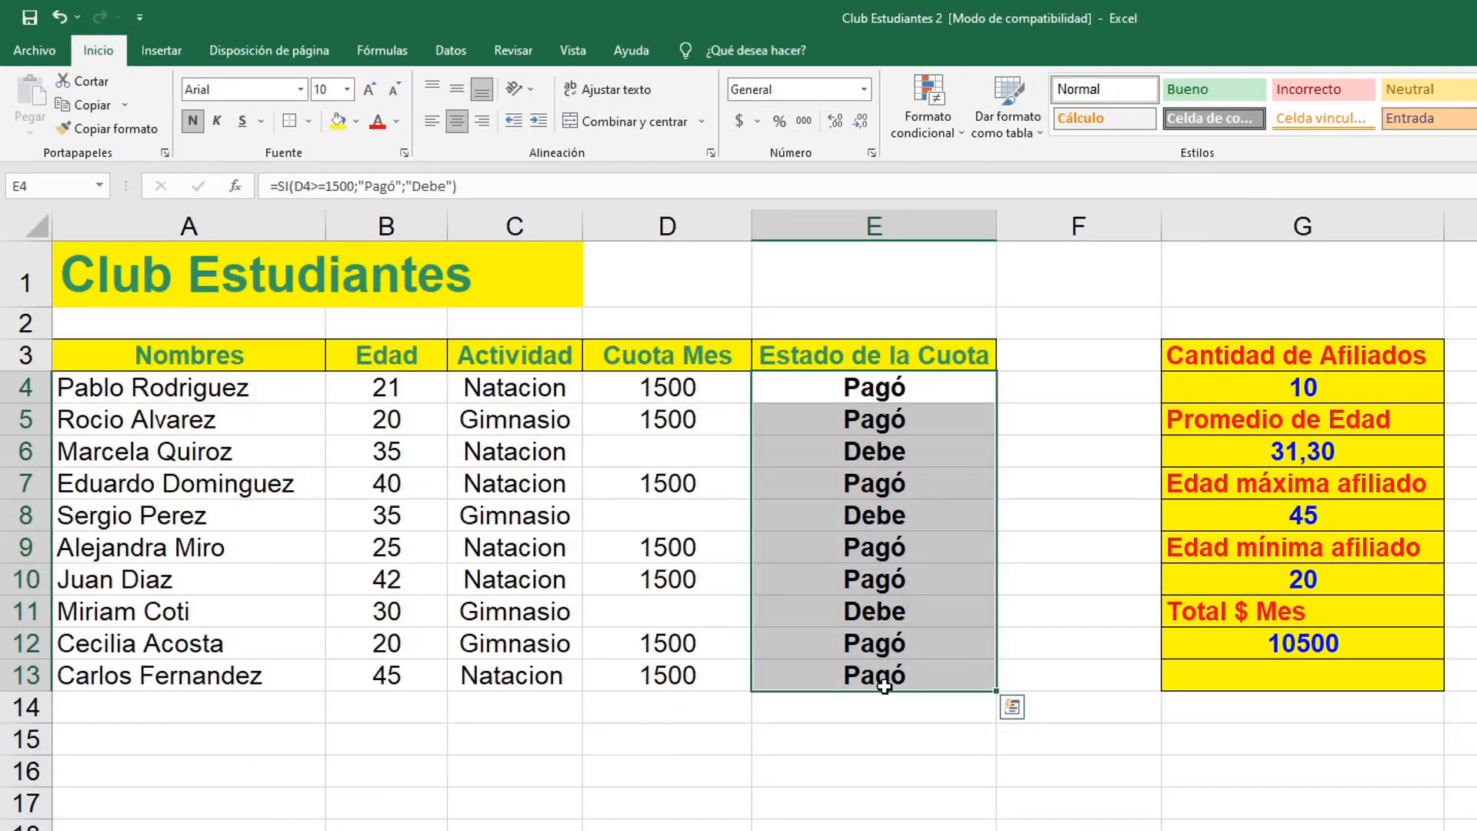
key(Delete)
click(958, 793)
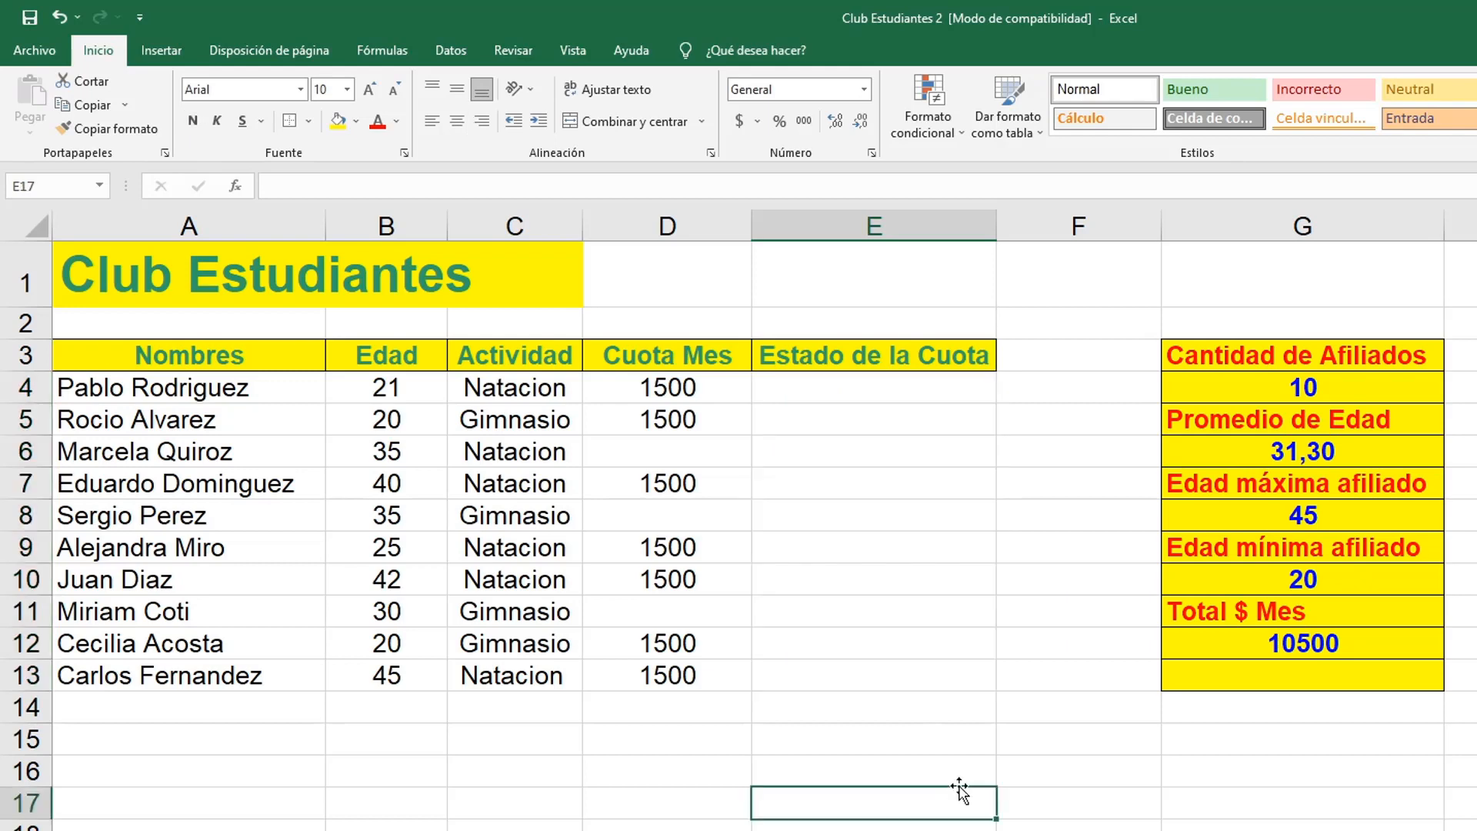
Insert the SI function in E4 and open its arguments
click(894, 397)
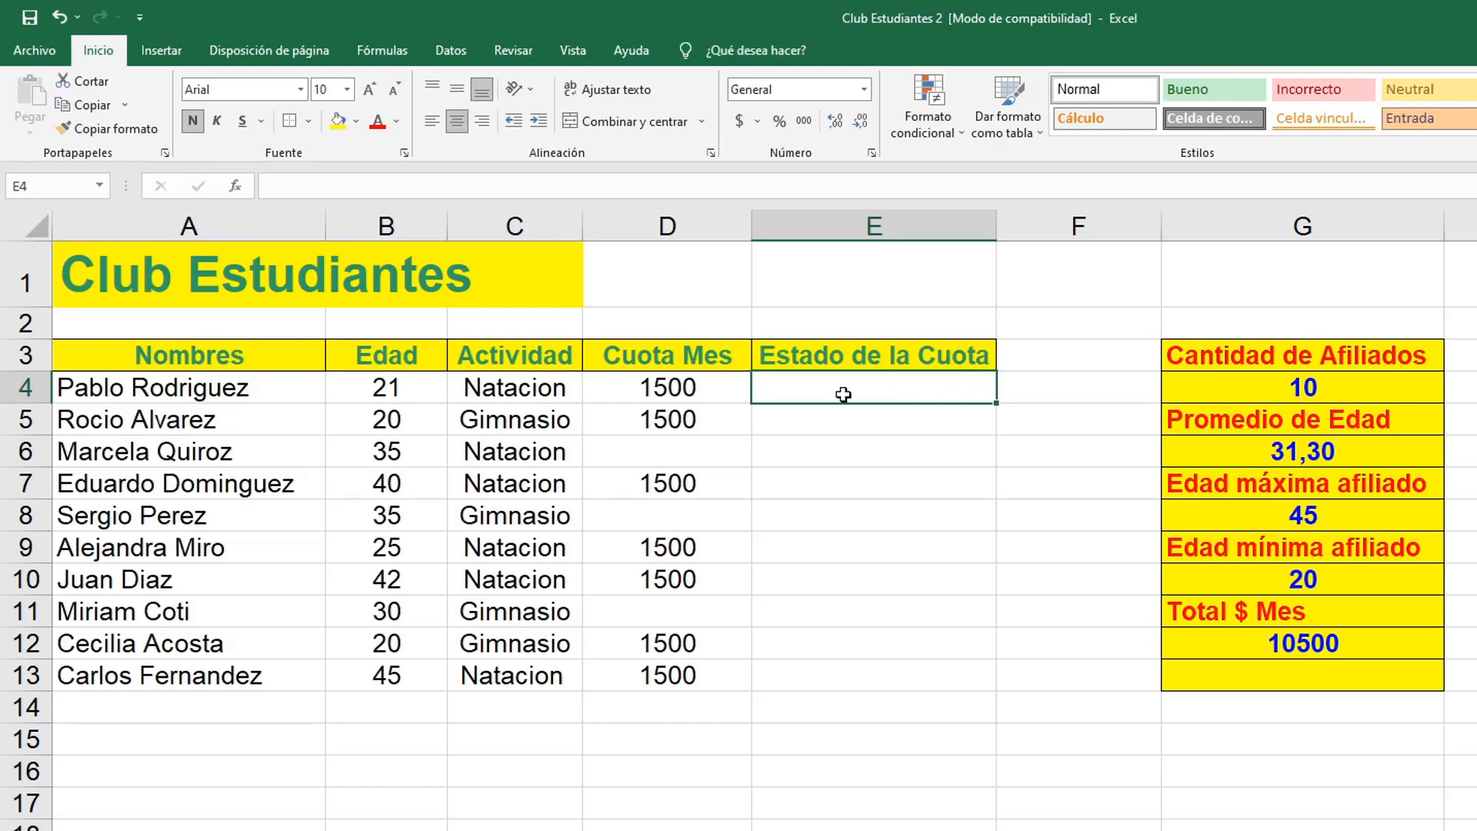
click(235, 187)
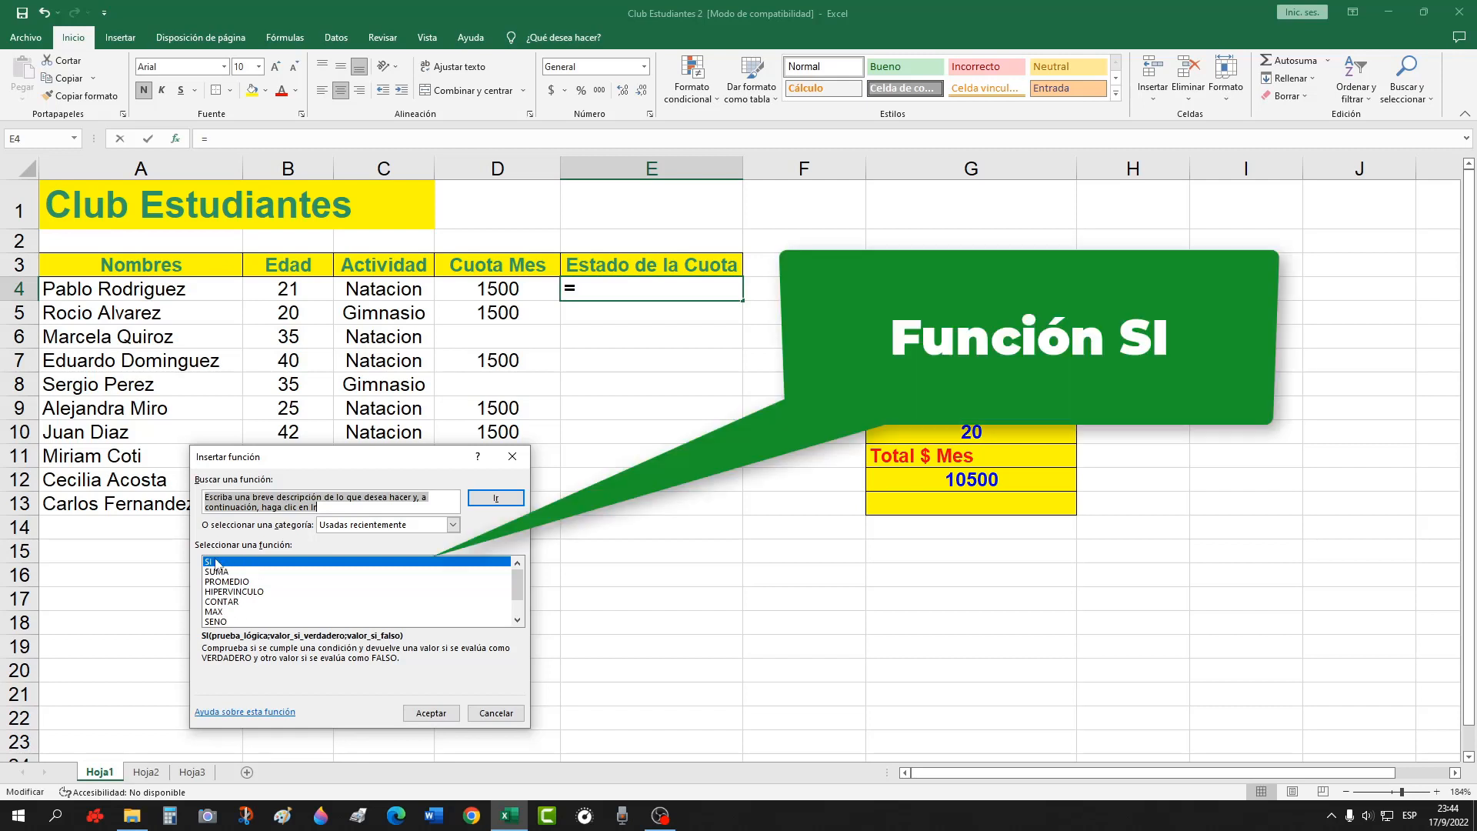
click(216, 563)
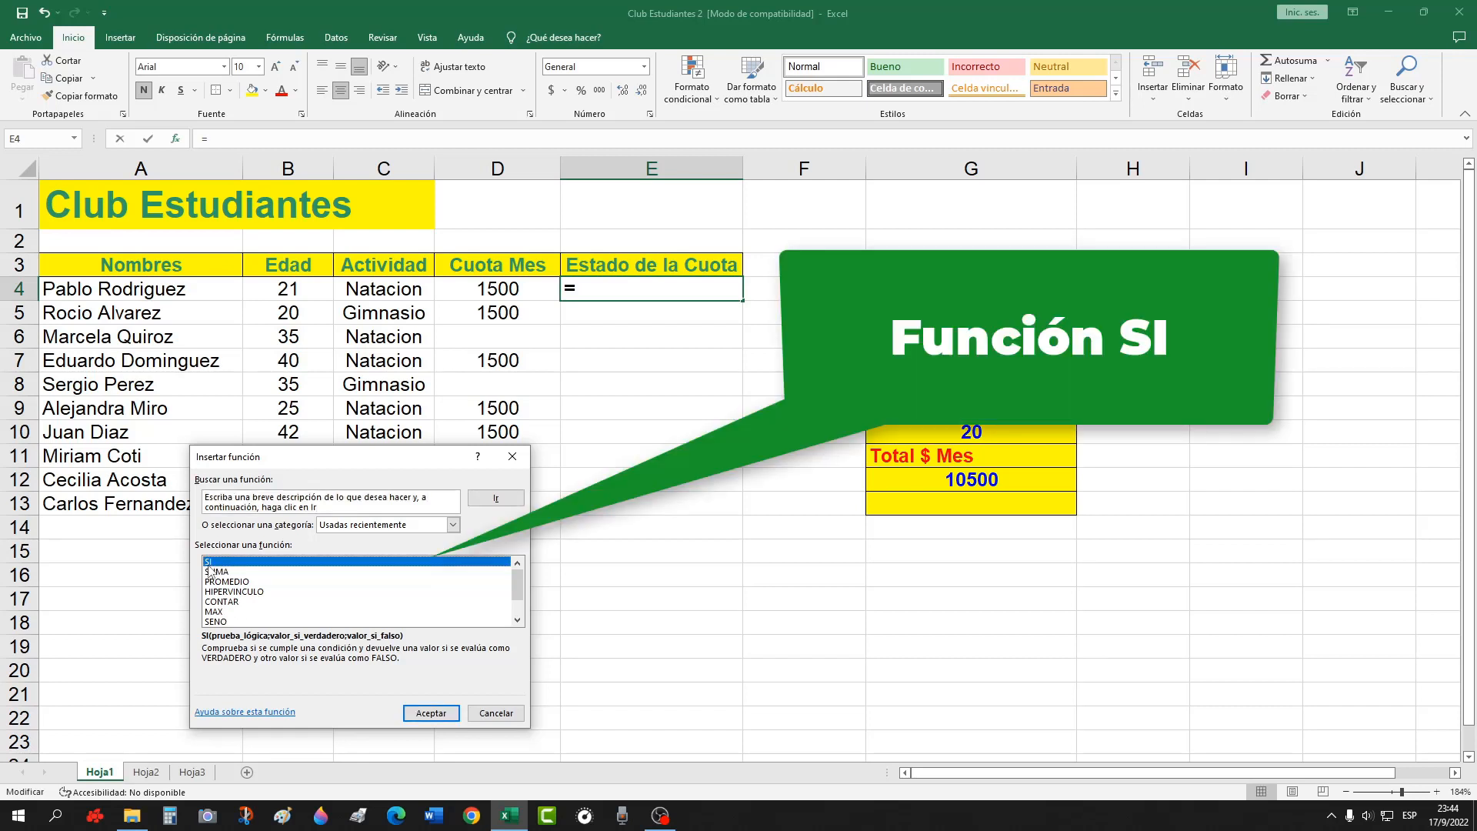
click(431, 713)
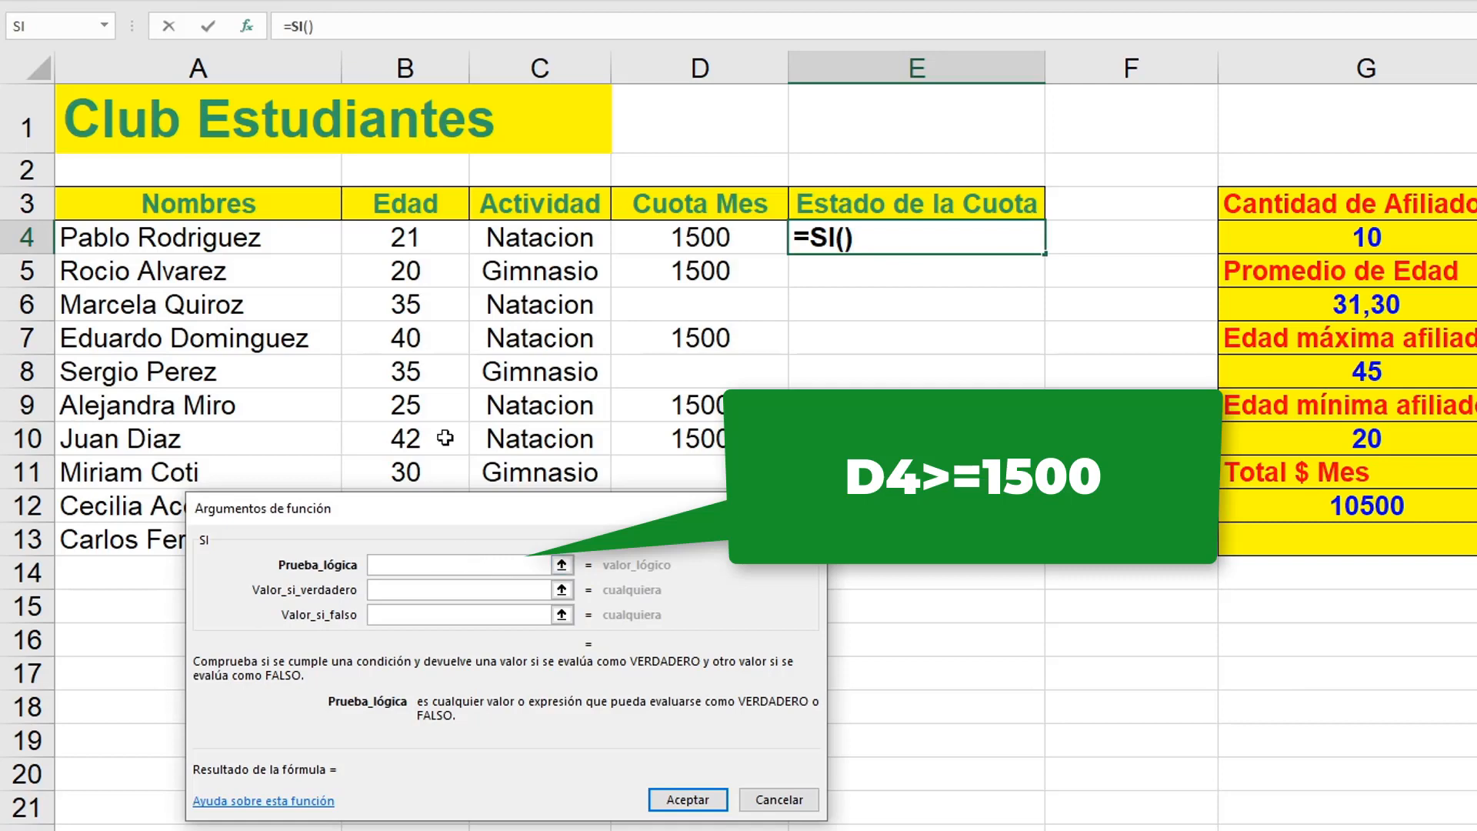
Set the SI function's logical test to D4>=1500
click(705, 239)
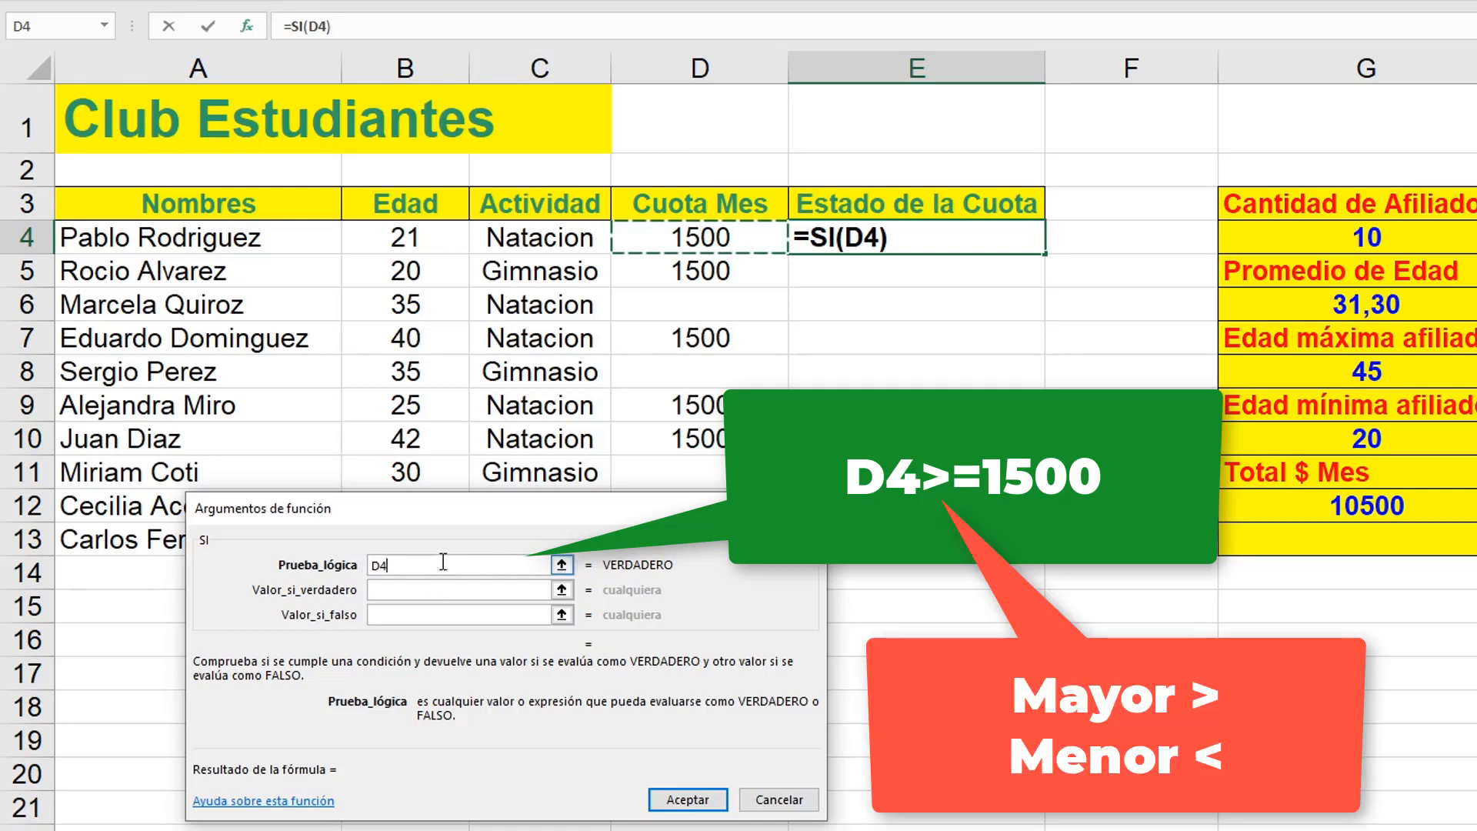
text(>)
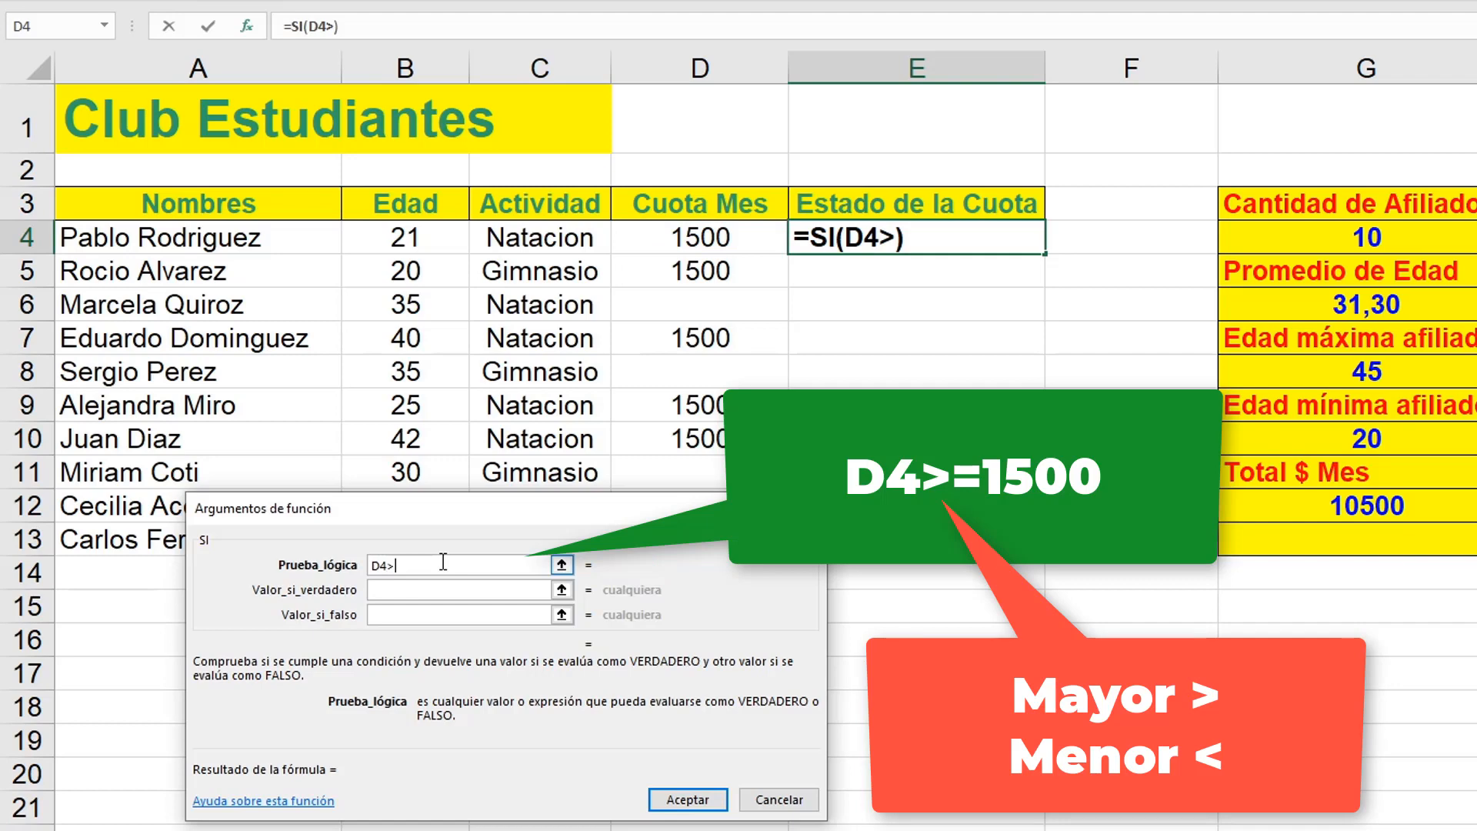
text(=15)
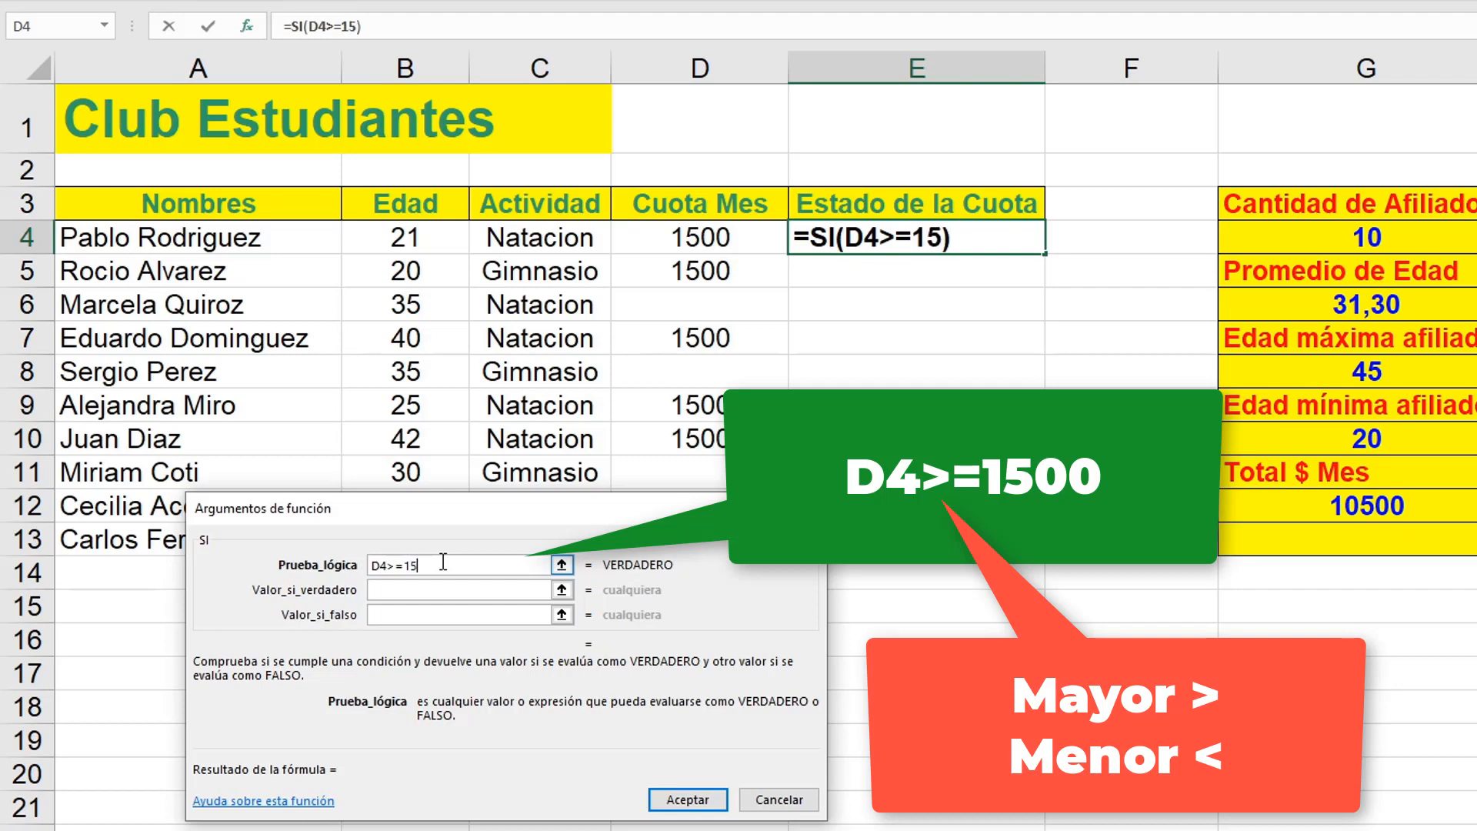
text(00)
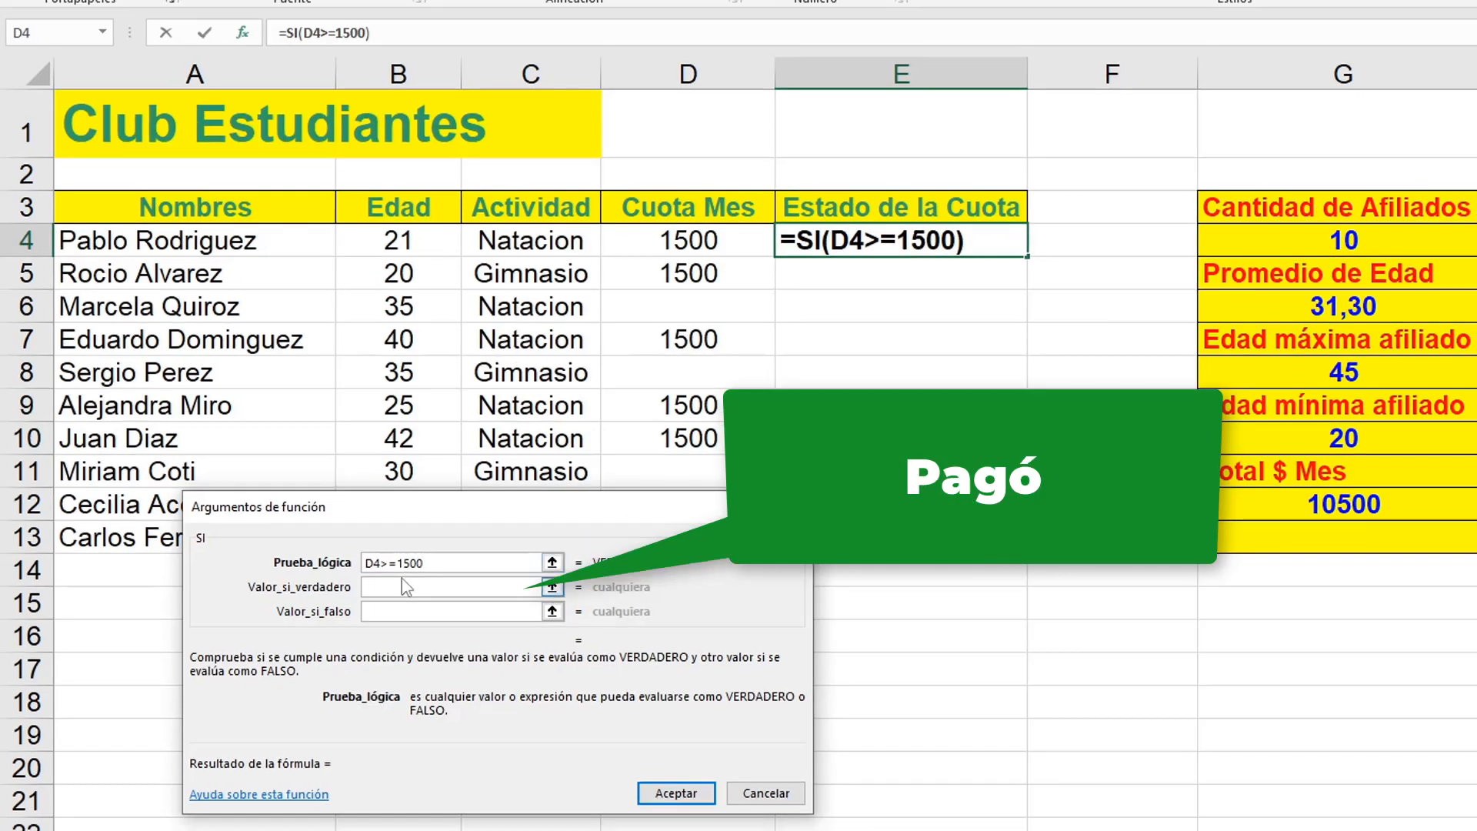
Complete the SI function in E4 with "Pagó" if true and "Debe" if false, and fill the formula down through E13
click(409, 588)
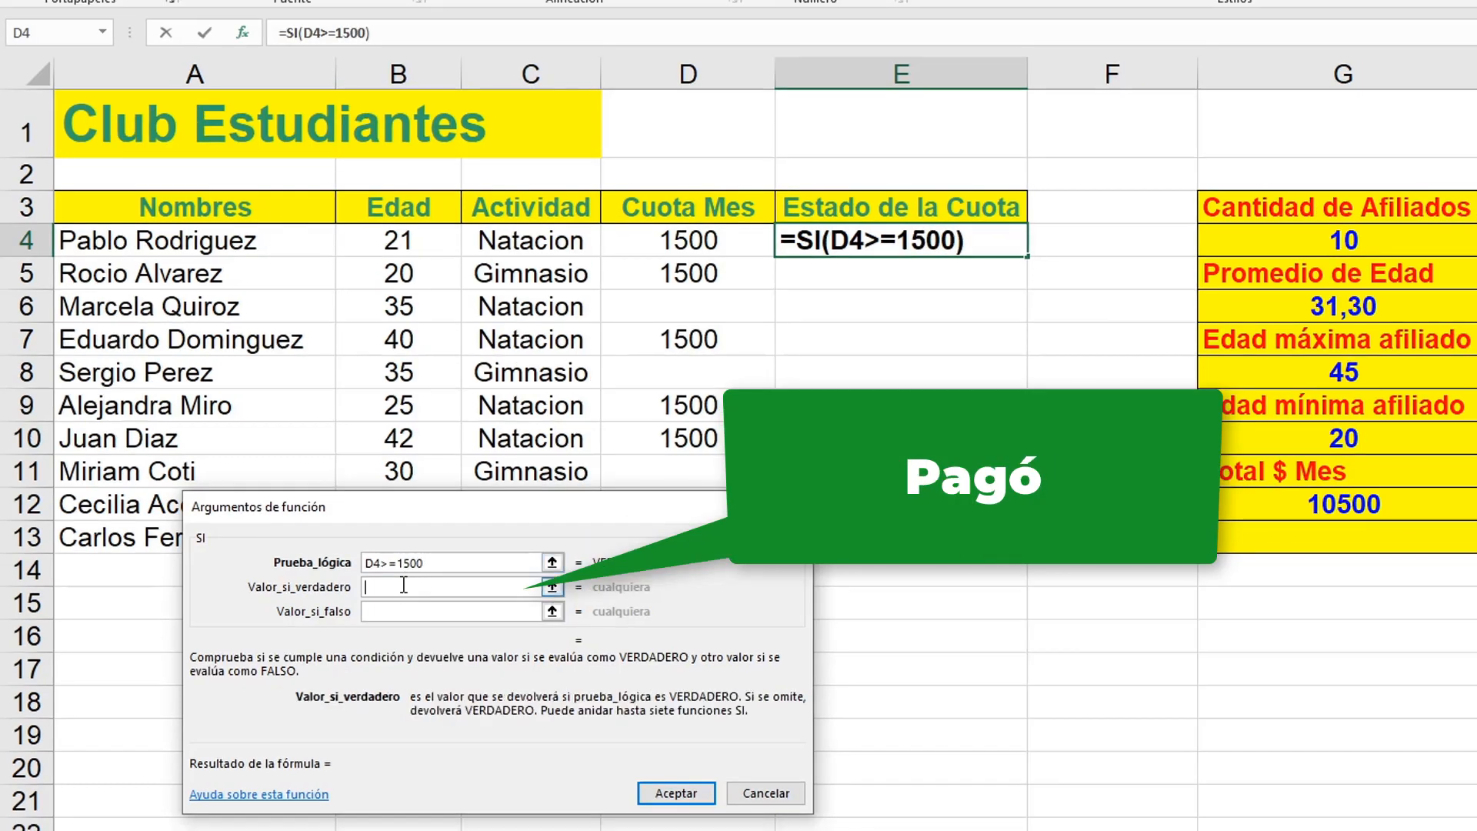
text(P)
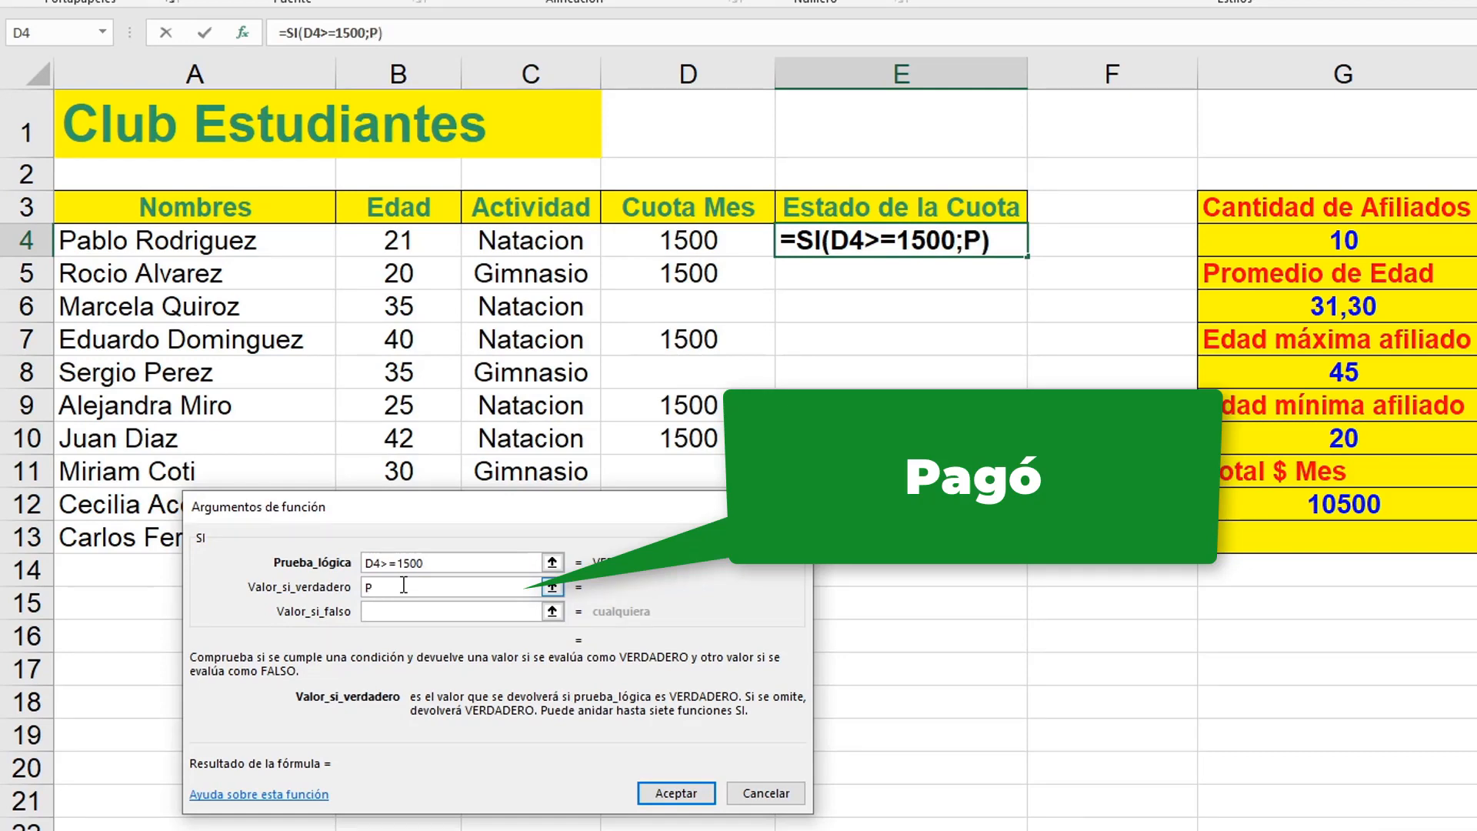
text(agó)
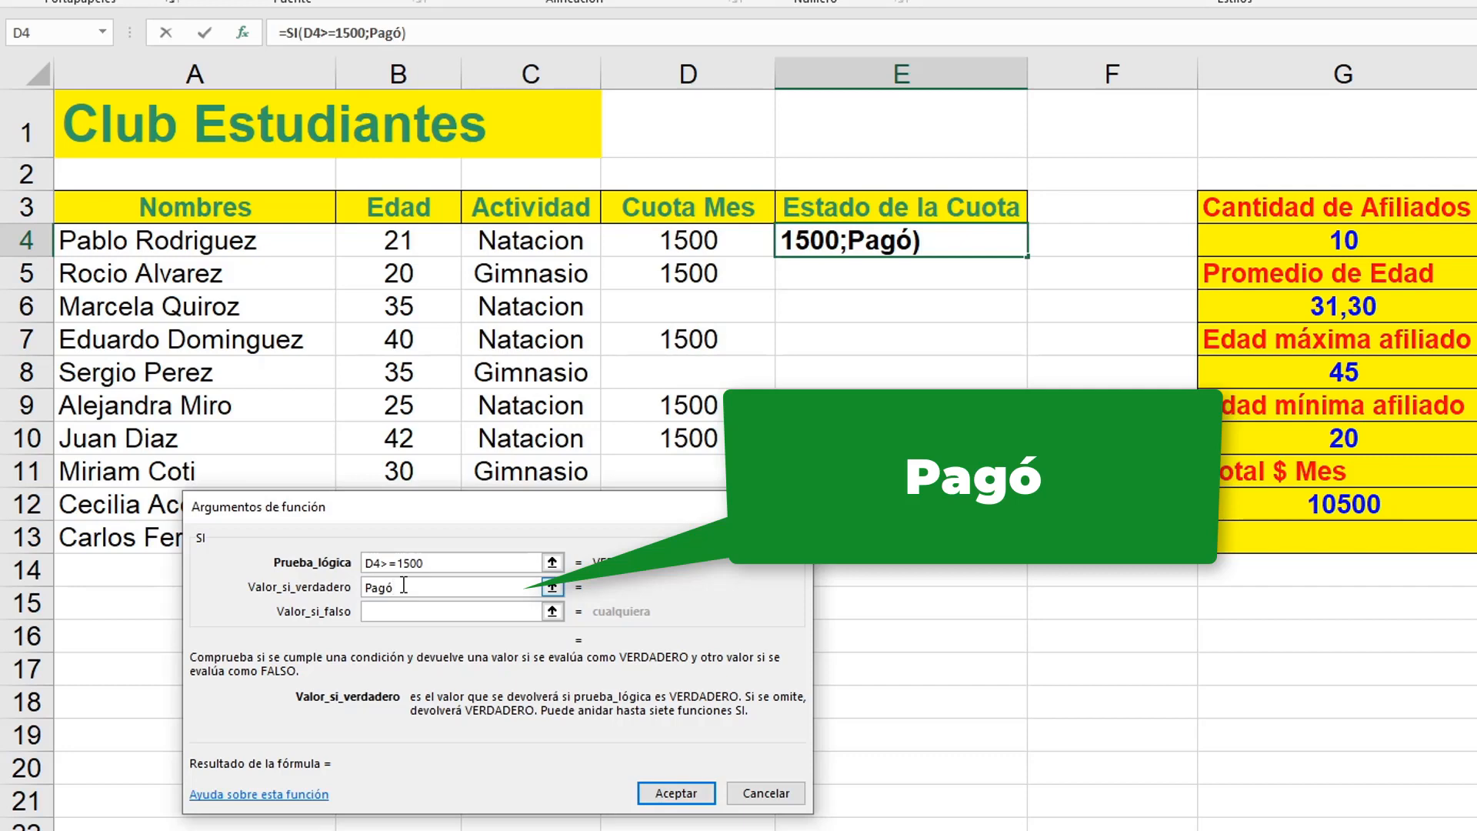
click(406, 564)
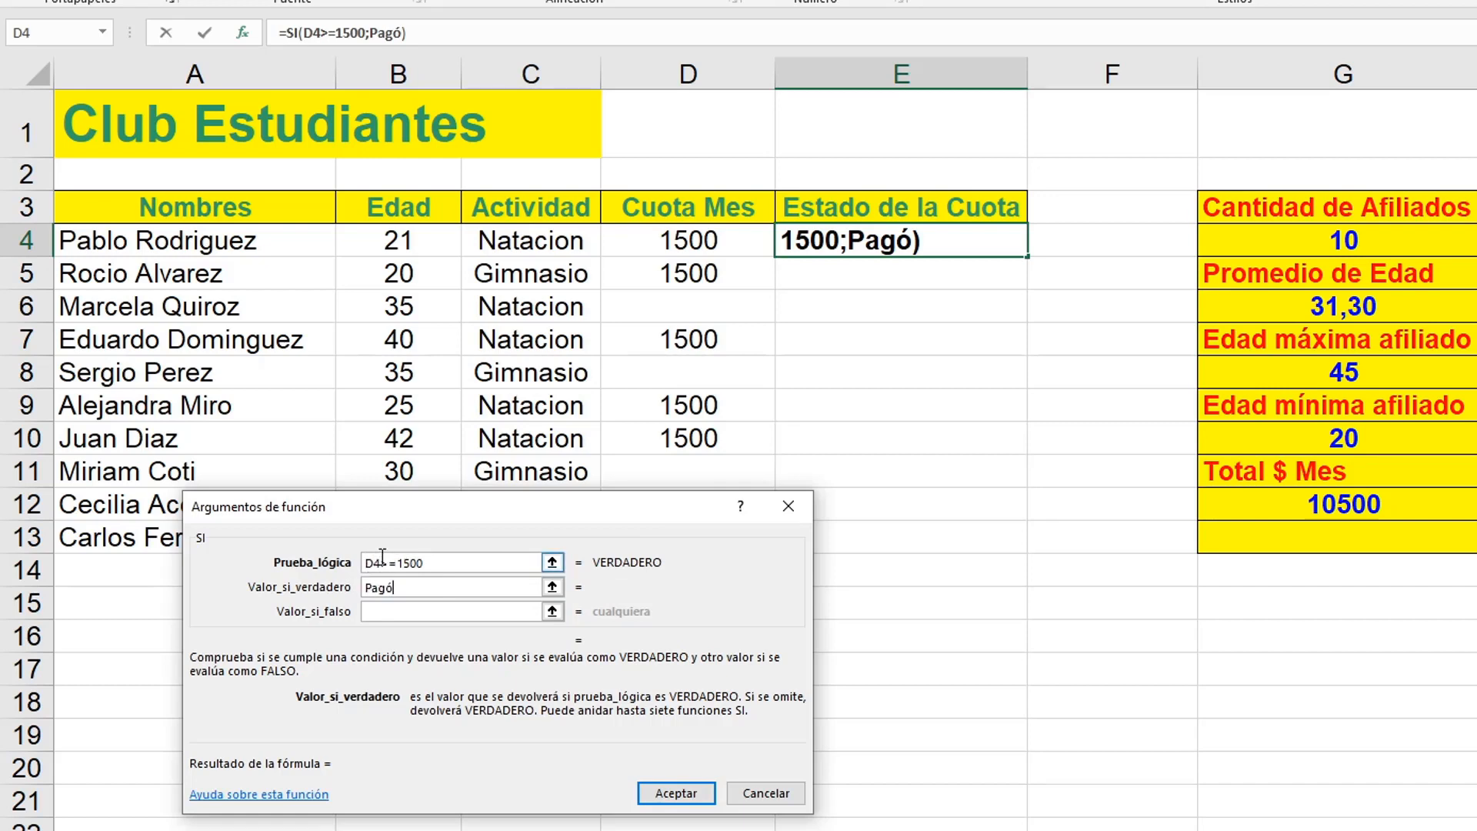
click(388, 613)
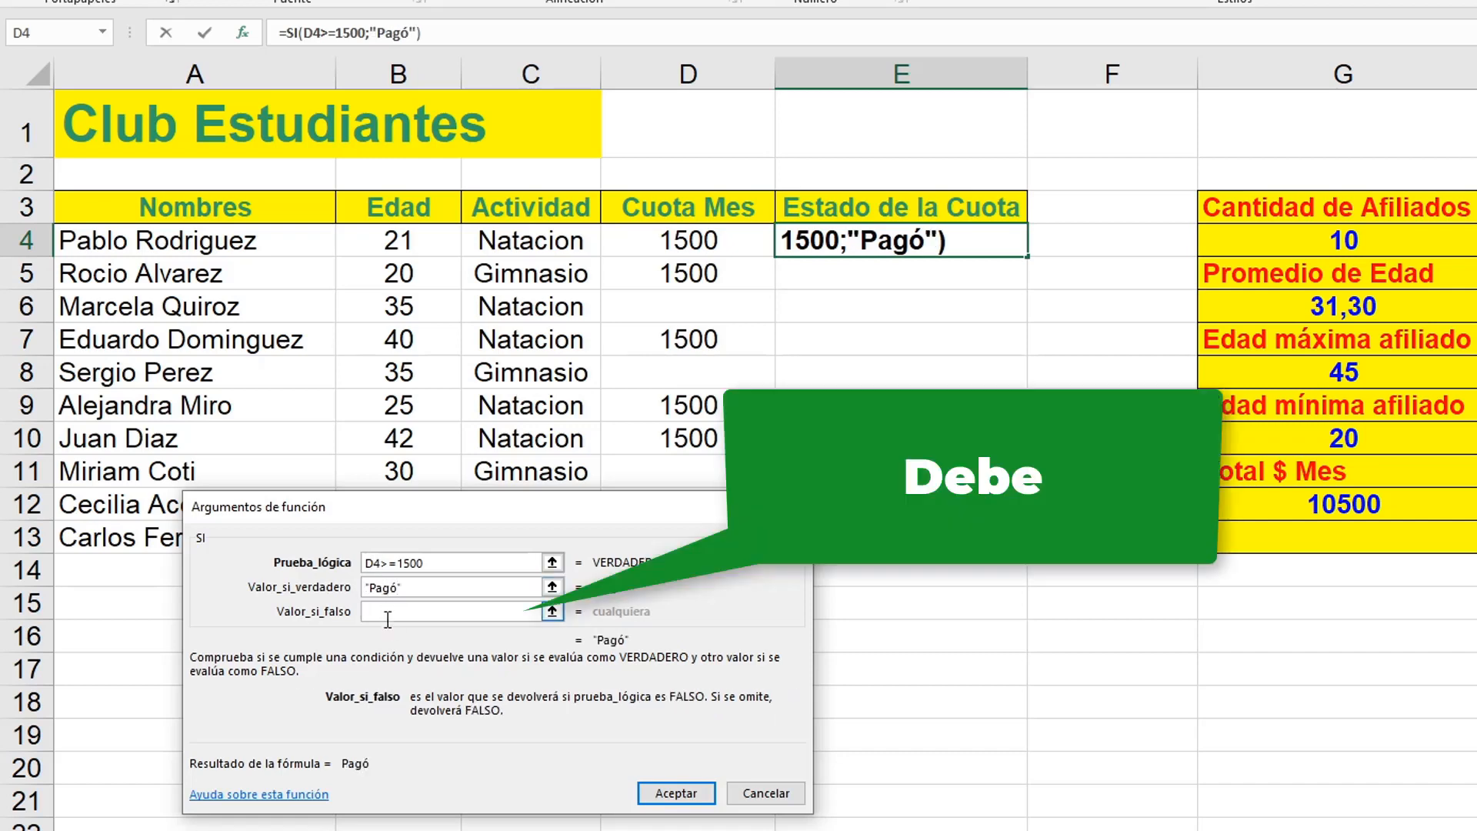
text(Debe)
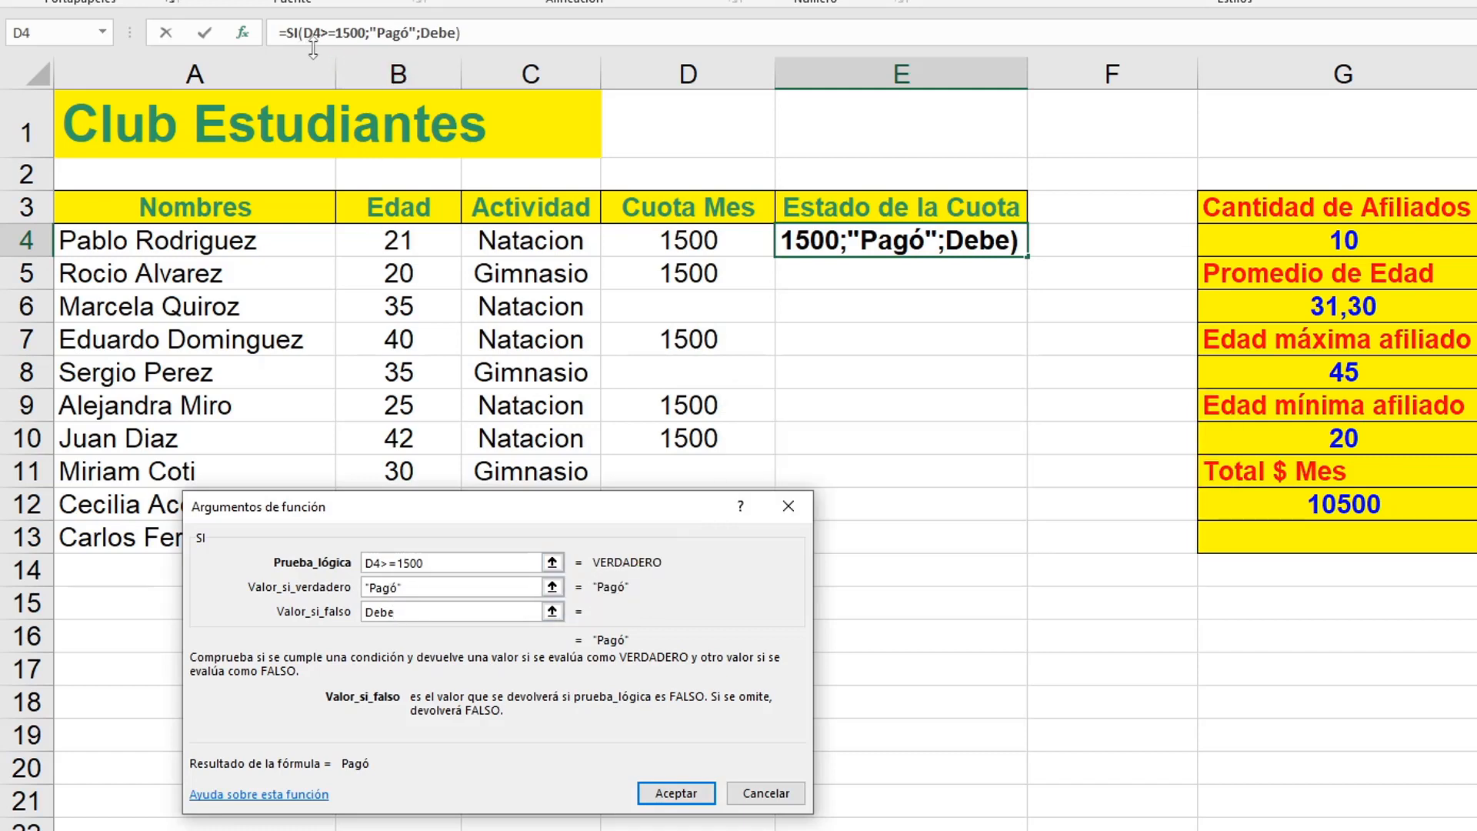
click(700, 797)
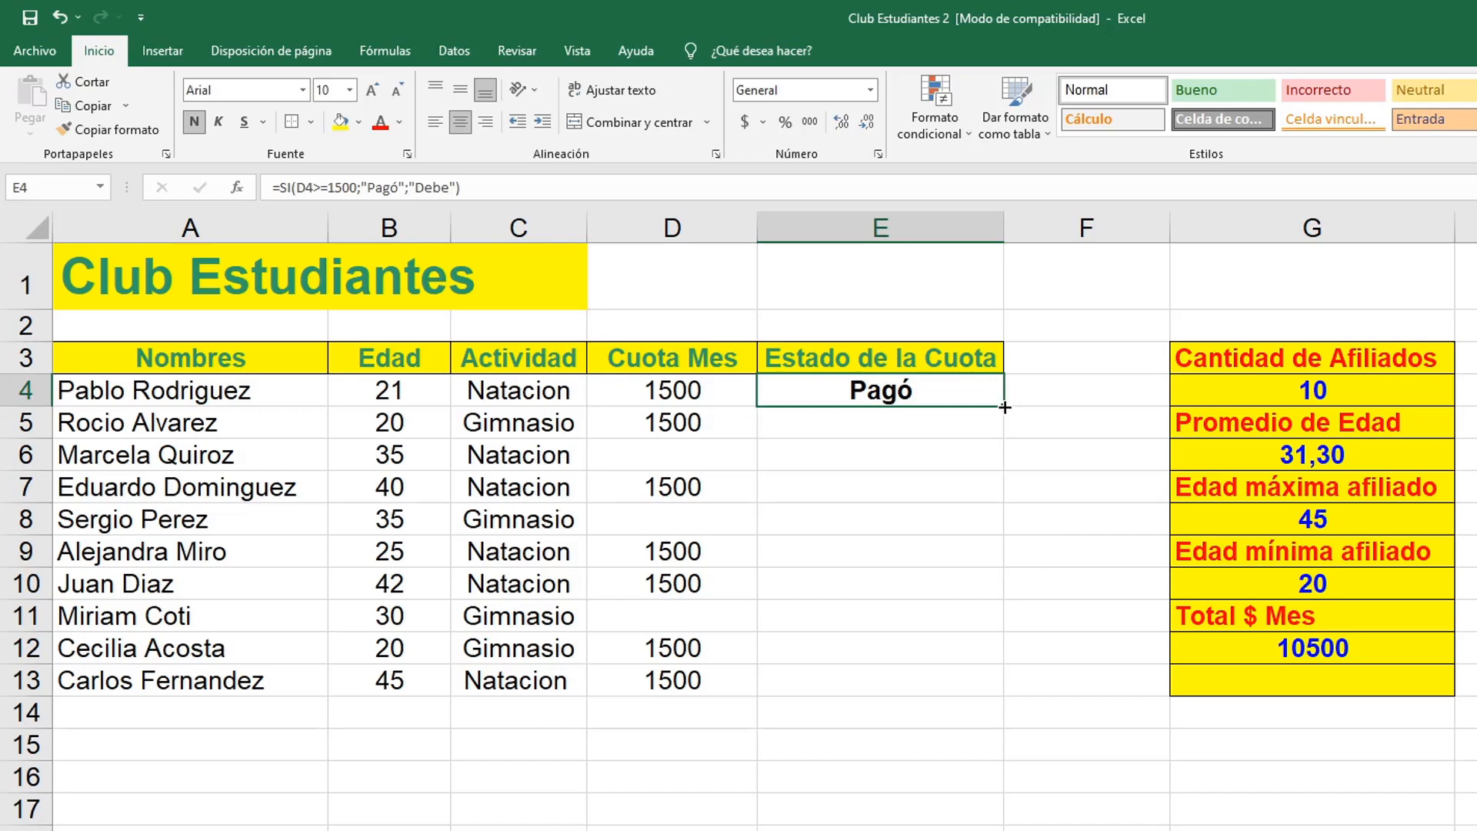
drag(1005, 407, 979, 685)
click(1080, 646)
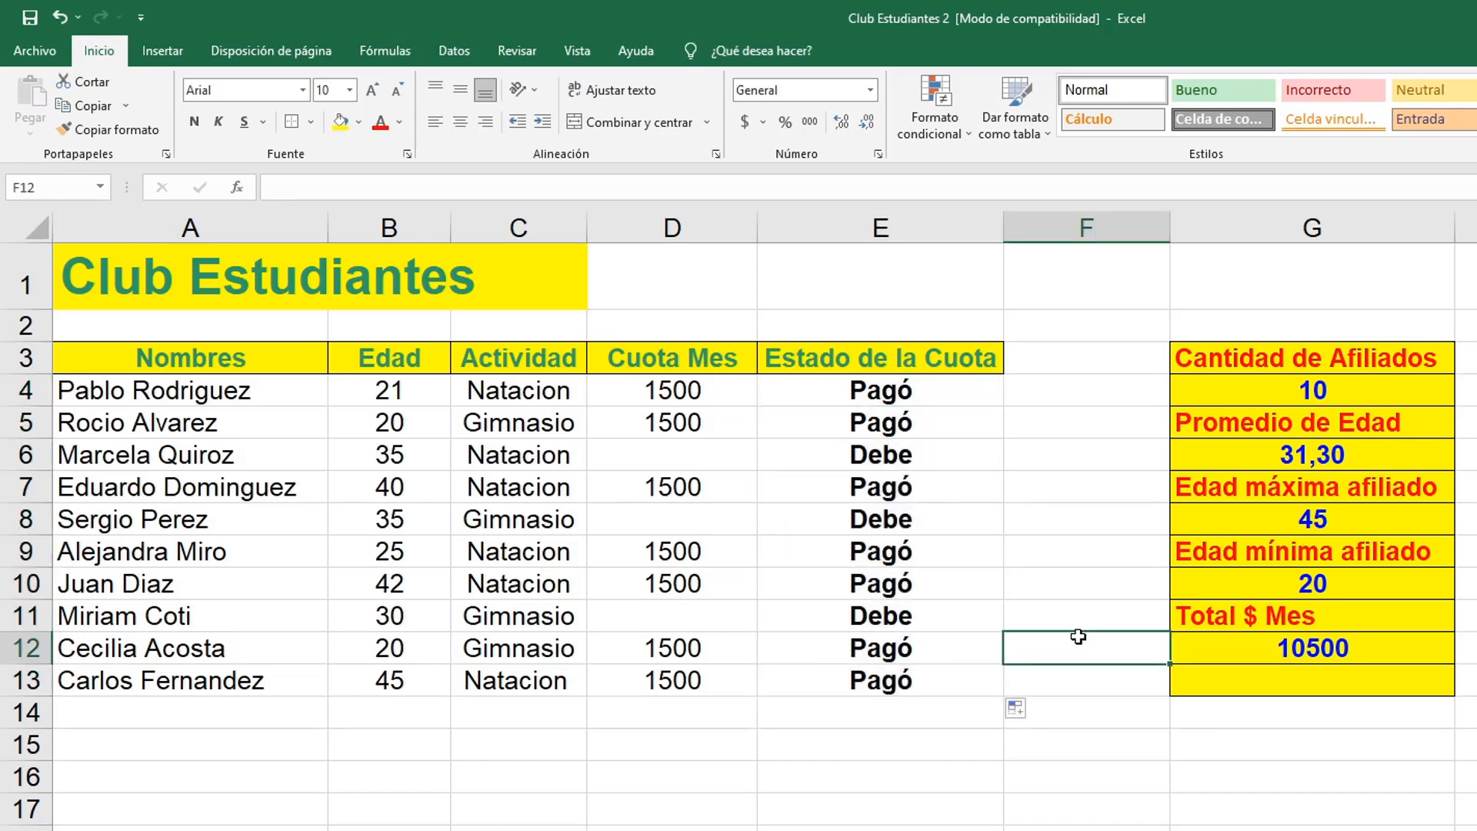
Check the copied SI formulas in the Estado de la Cuota column, from E5 to E13
click(908, 419)
click(915, 465)
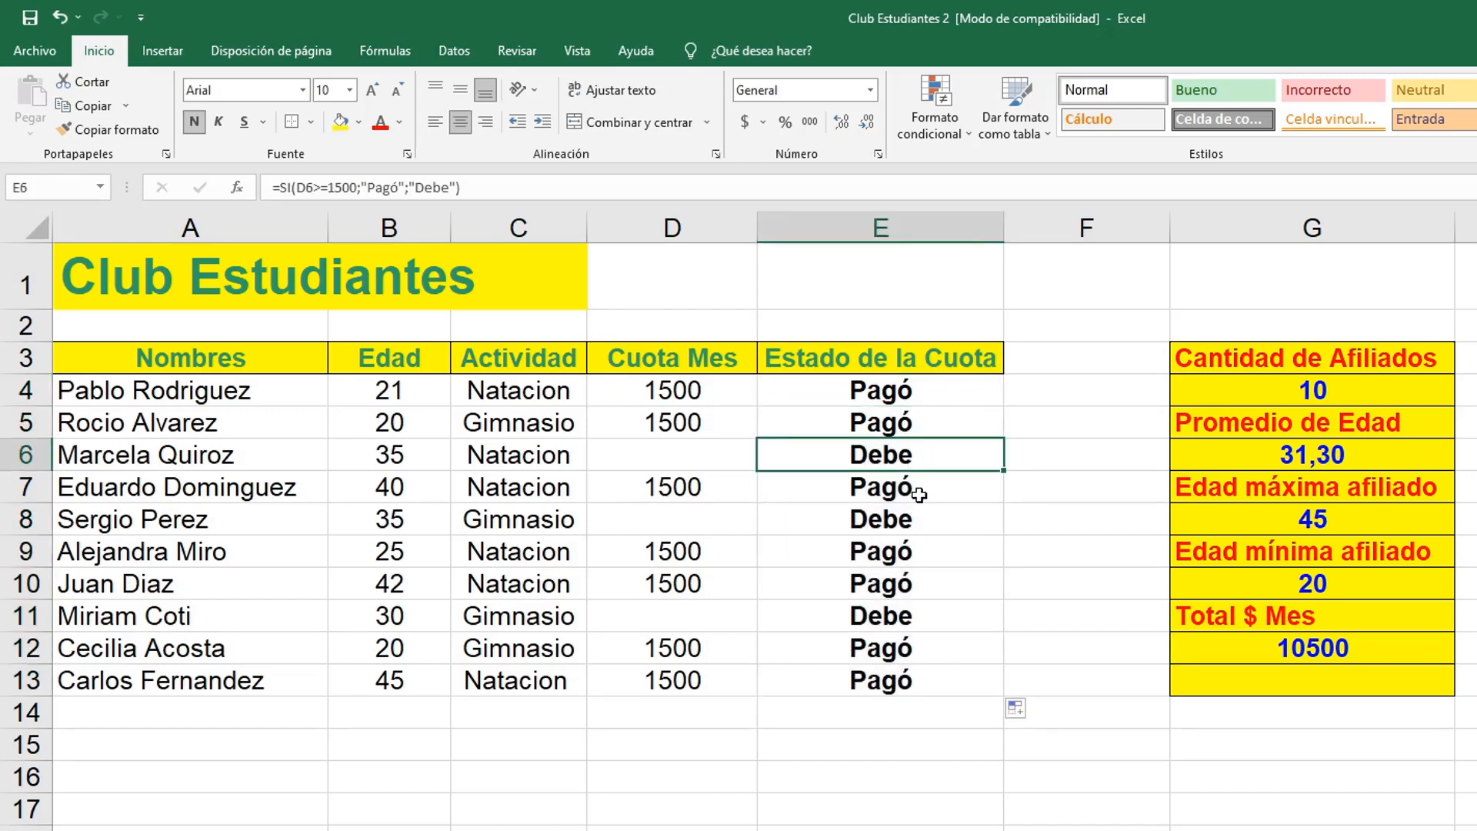
click(919, 496)
click(937, 531)
click(947, 560)
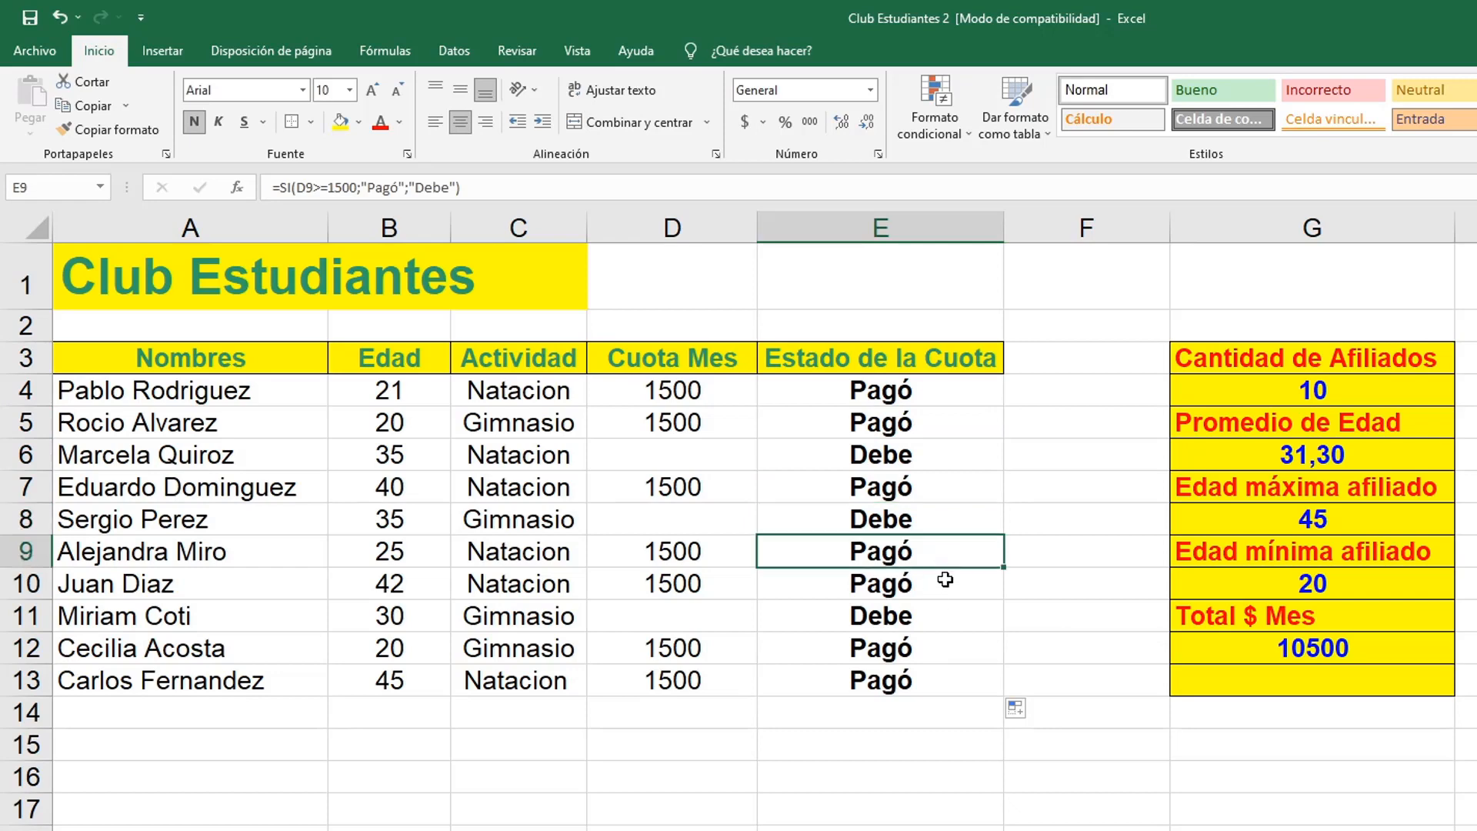
click(947, 583)
click(945, 608)
click(943, 687)
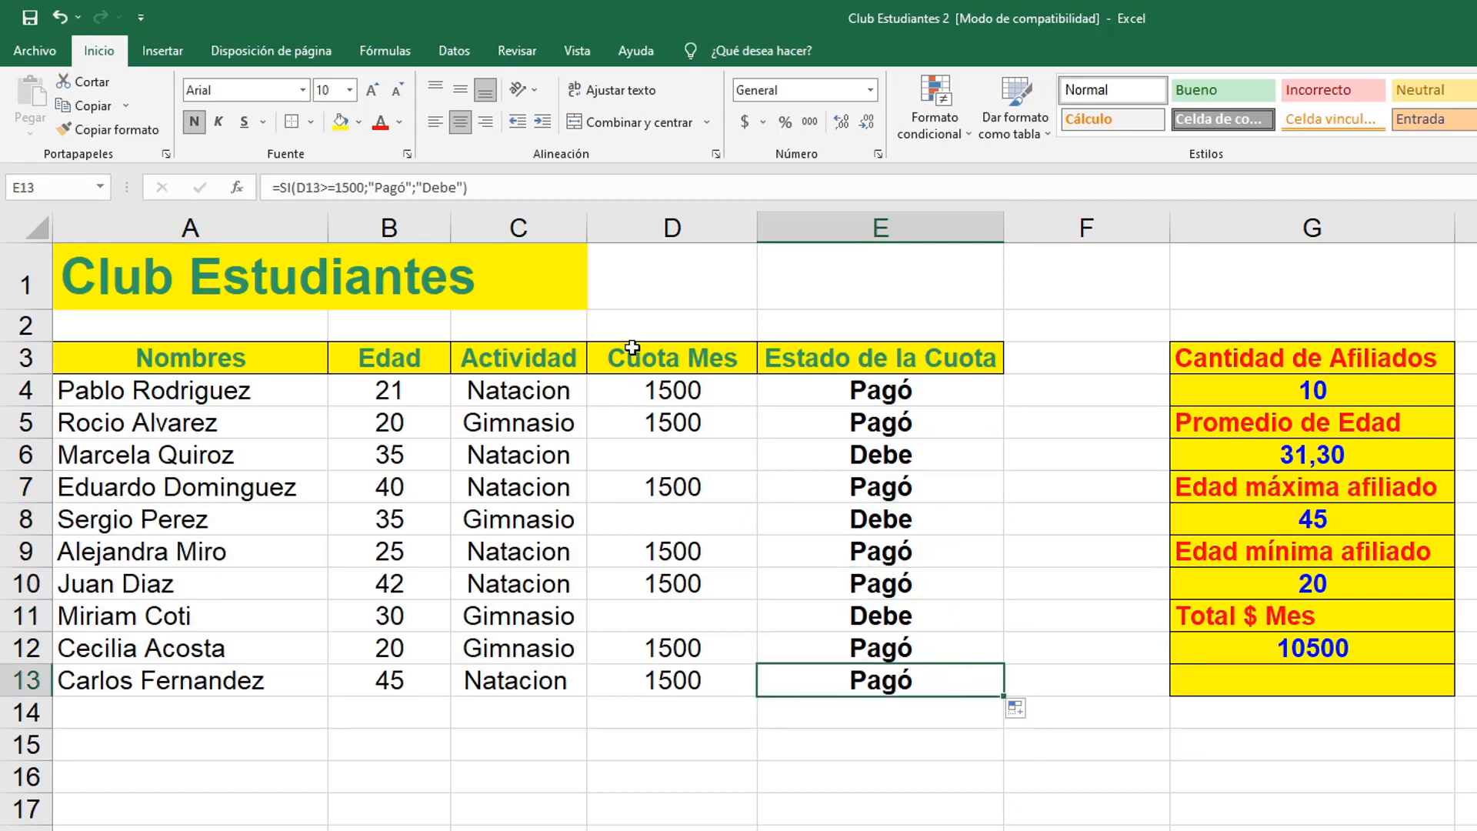
Review the SI function's arguments in E4 and compare its formula with the one in E6
click(915, 392)
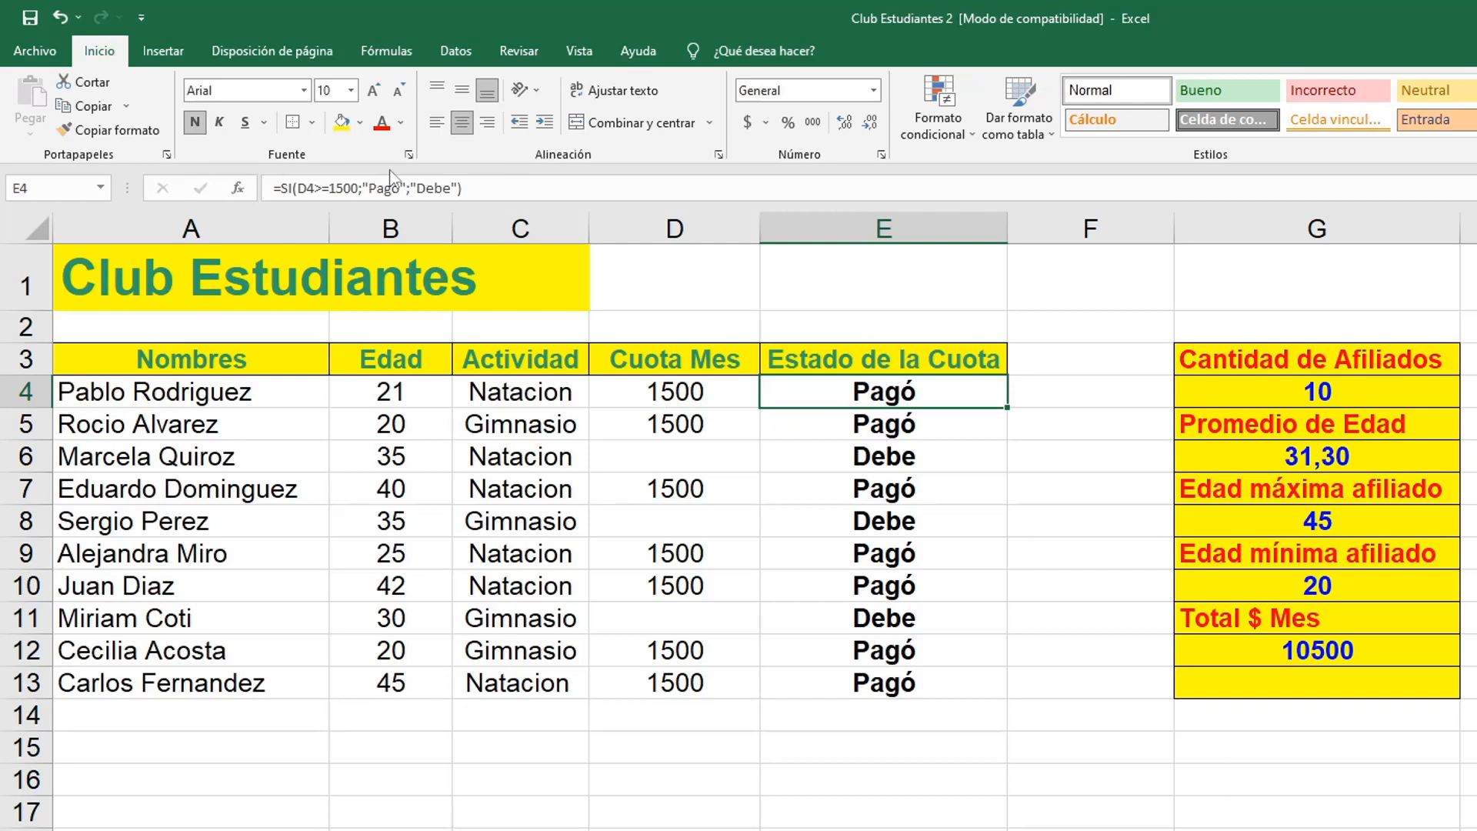
click(239, 189)
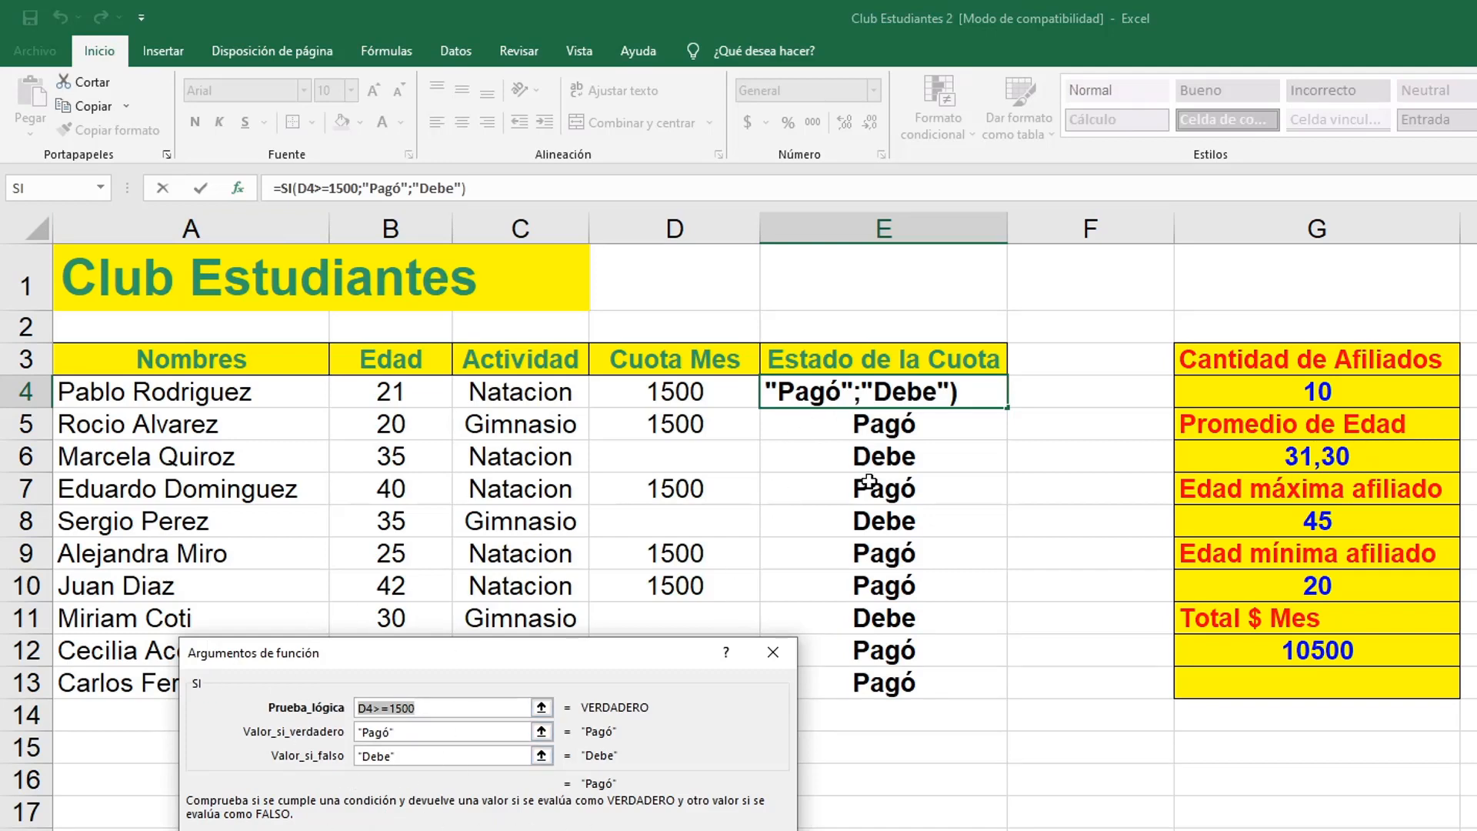
key(Return)
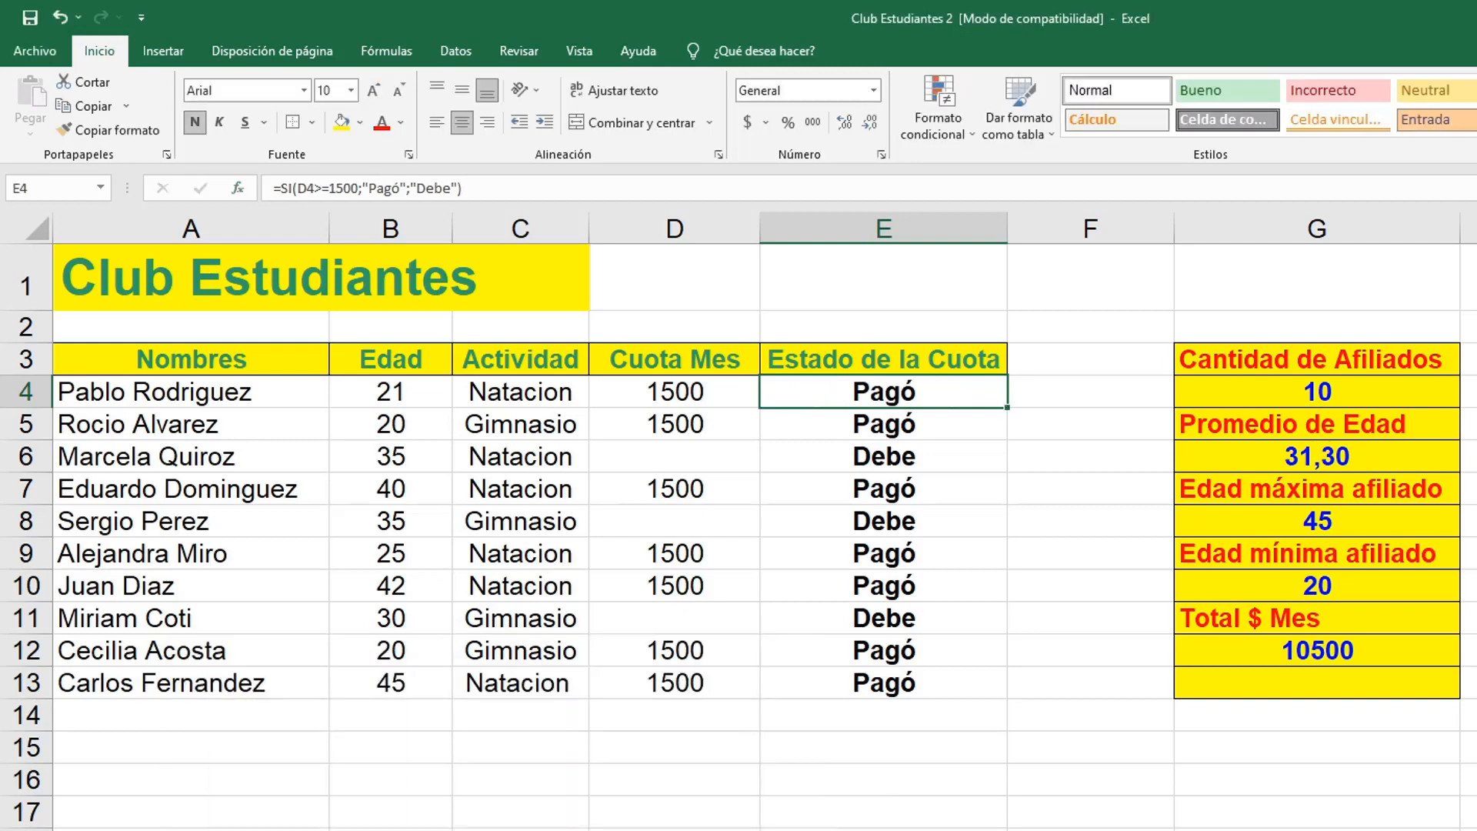
click(962, 765)
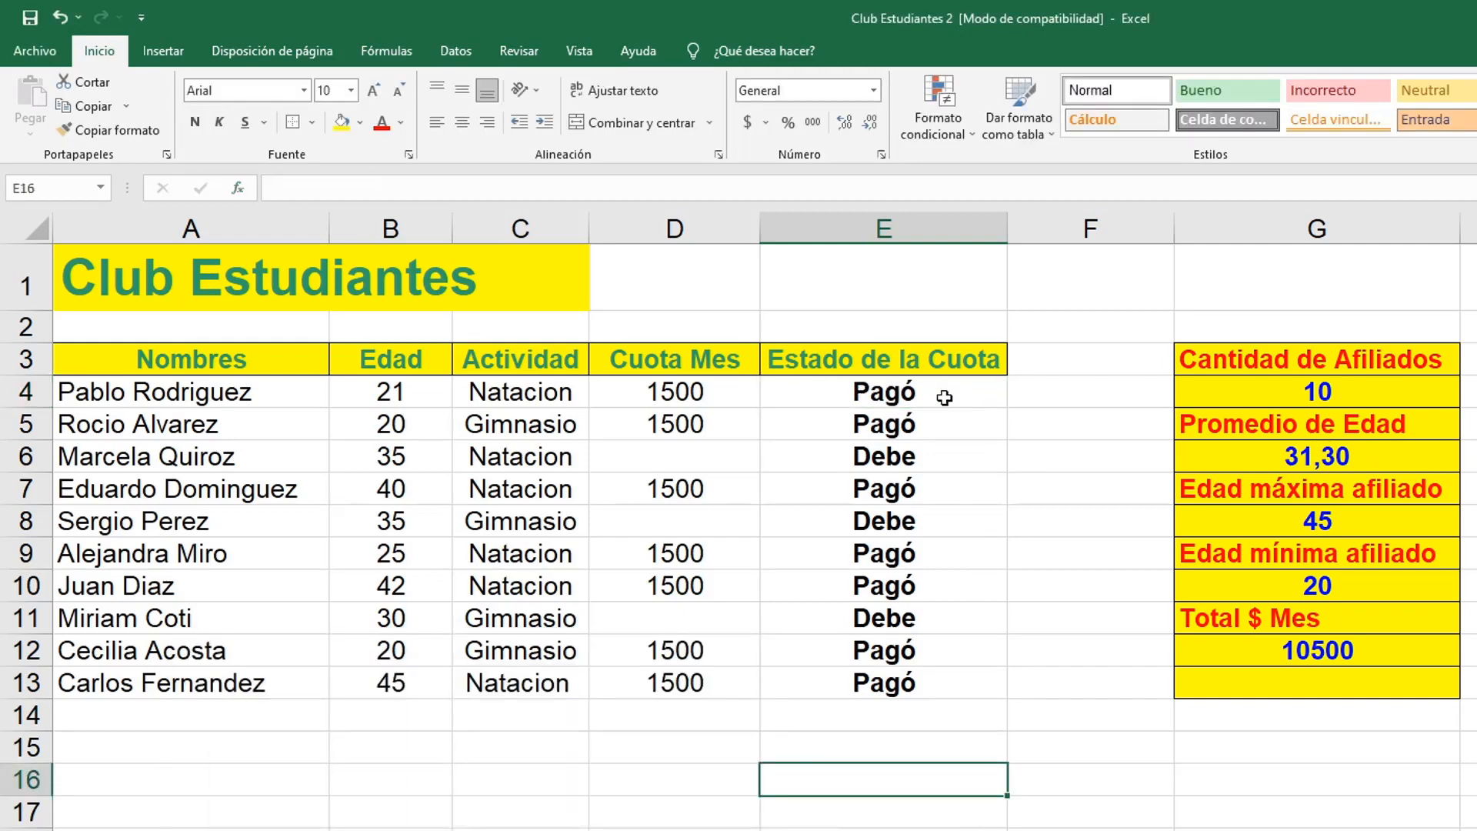
click(849, 392)
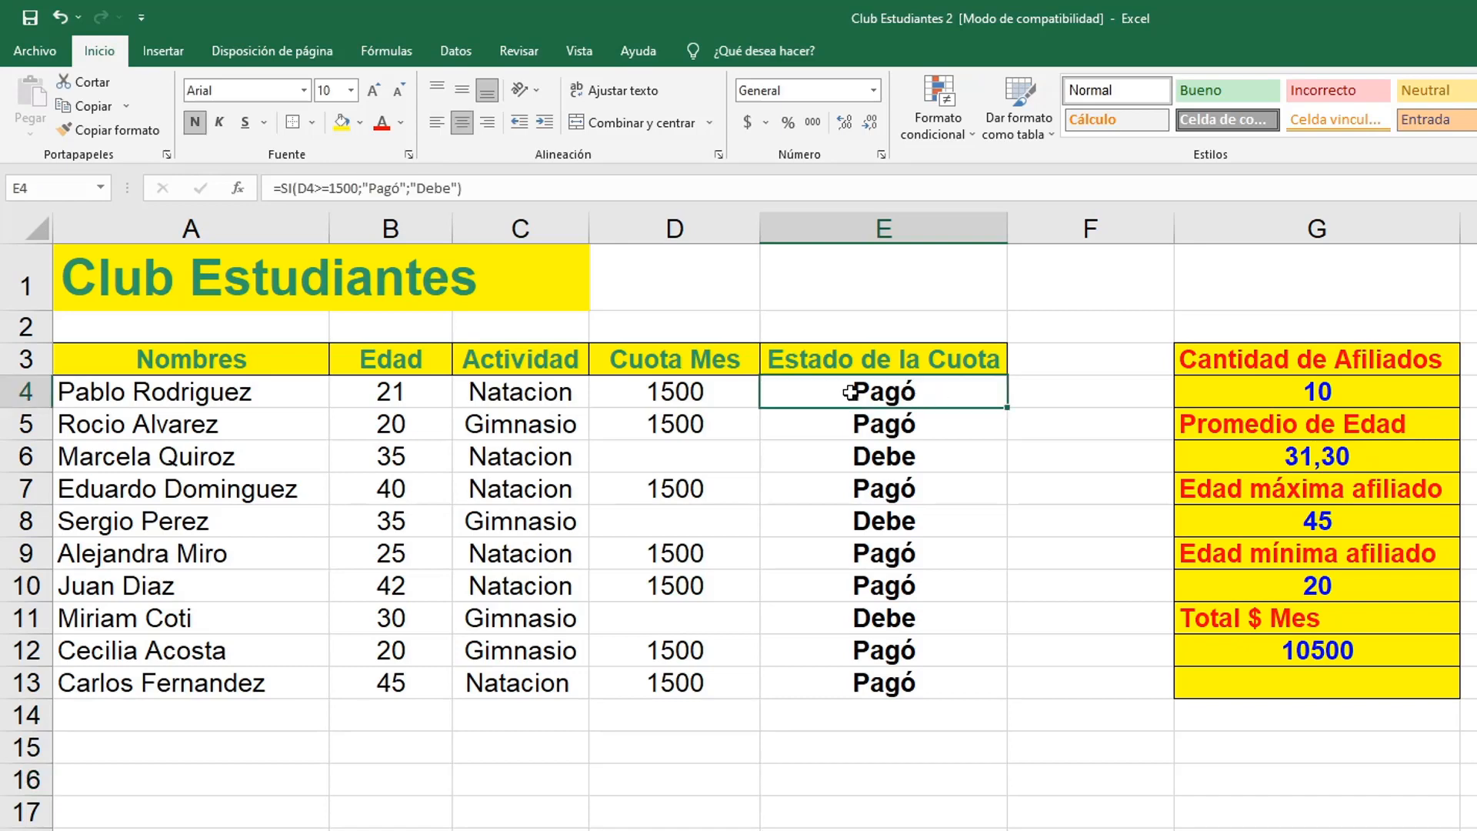
click(876, 465)
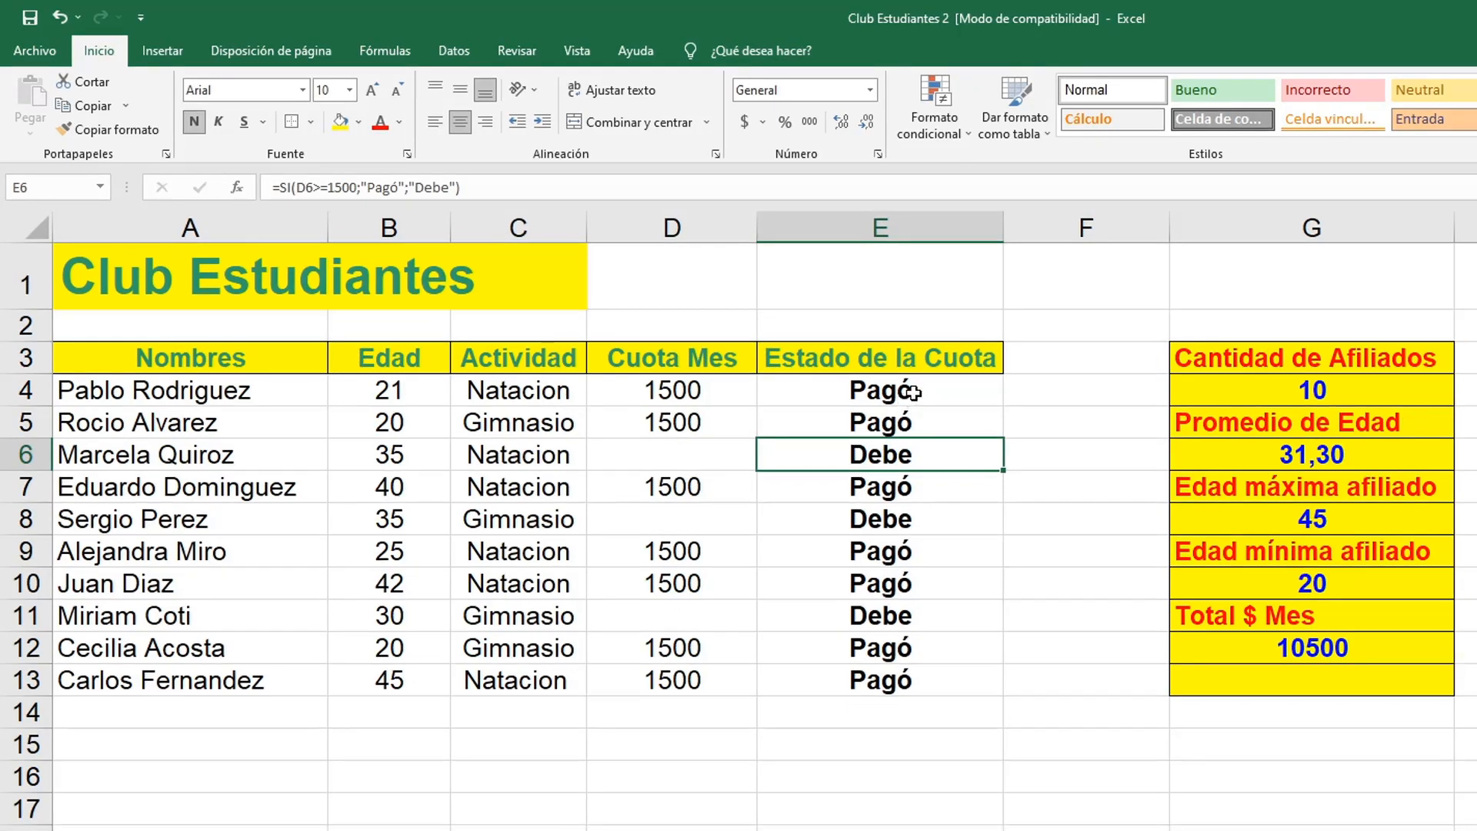
click(928, 775)
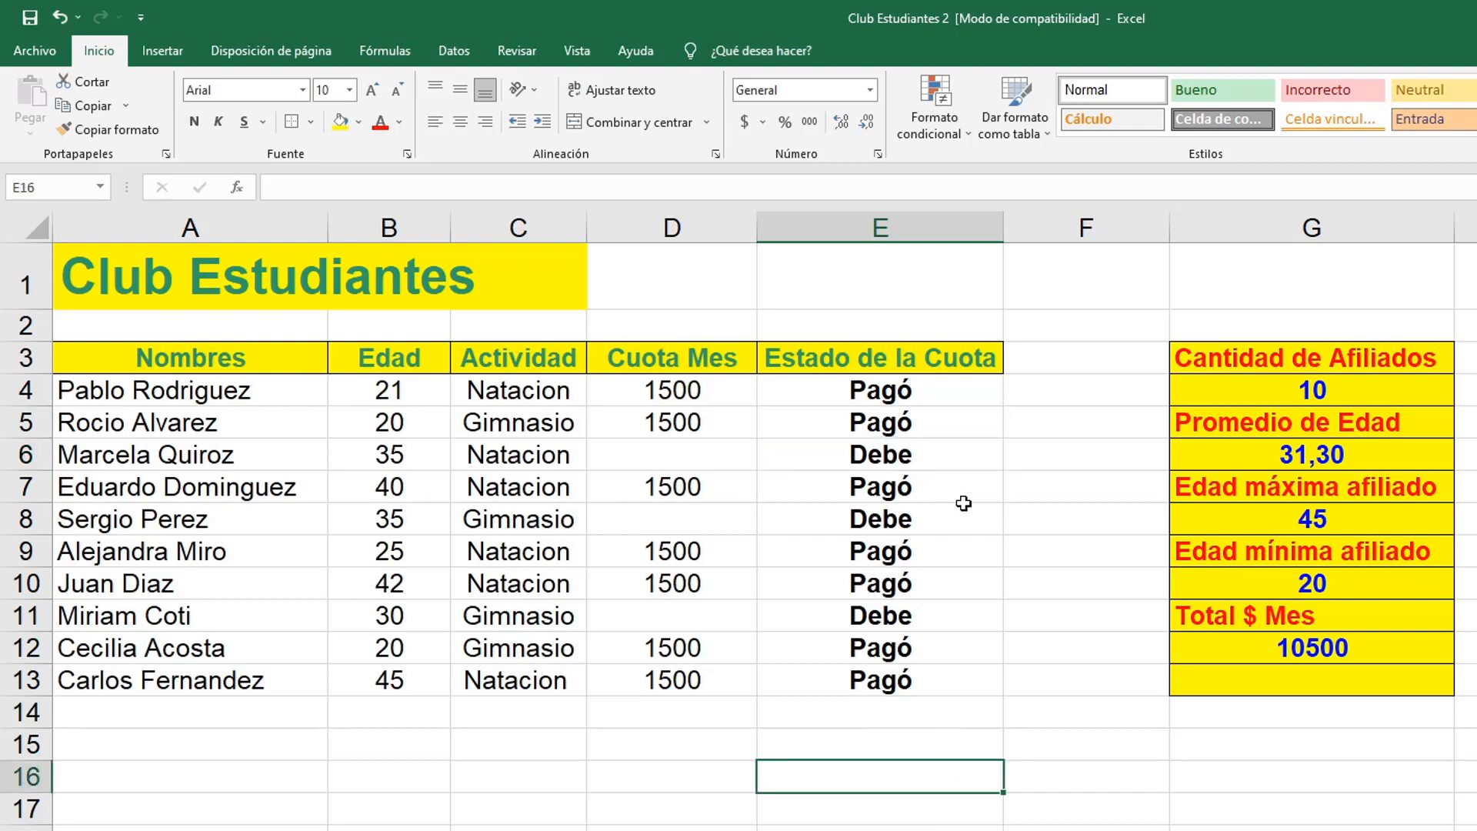
Start a conditional formatting rule on E4 that highlights cells containing the text "Pagó"
click(929, 386)
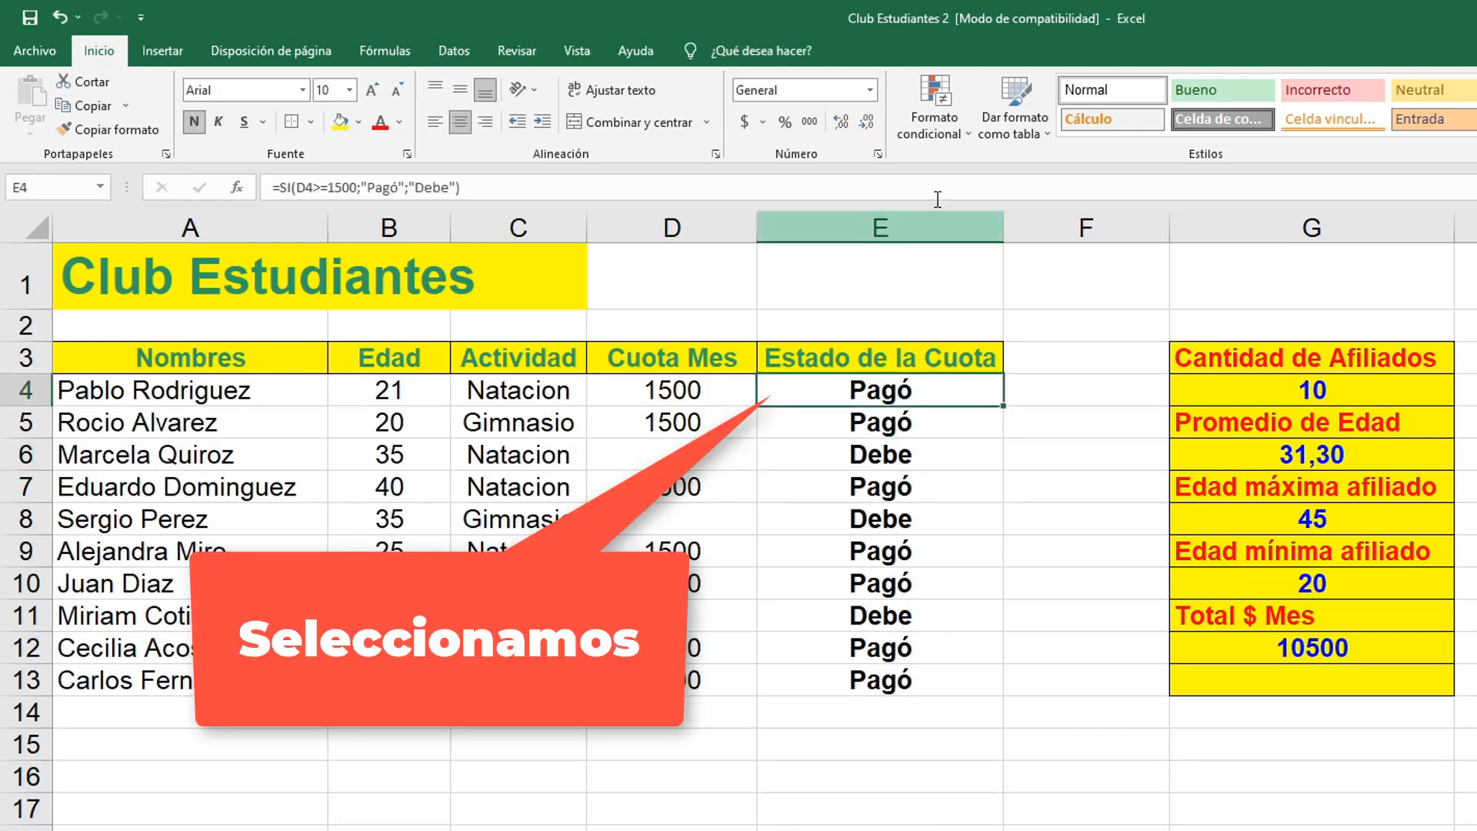
click(951, 142)
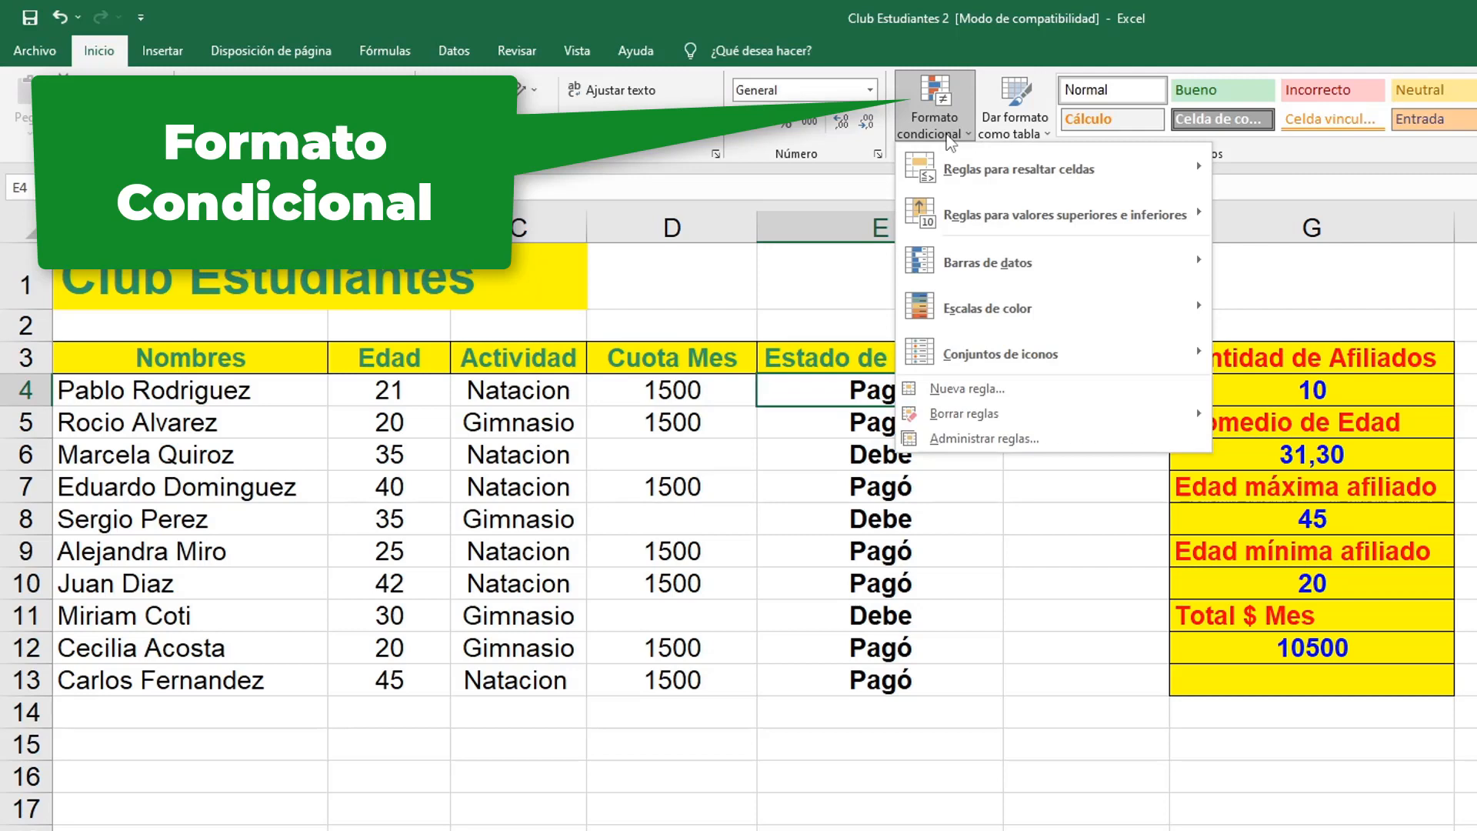
mouse_move(1043, 183)
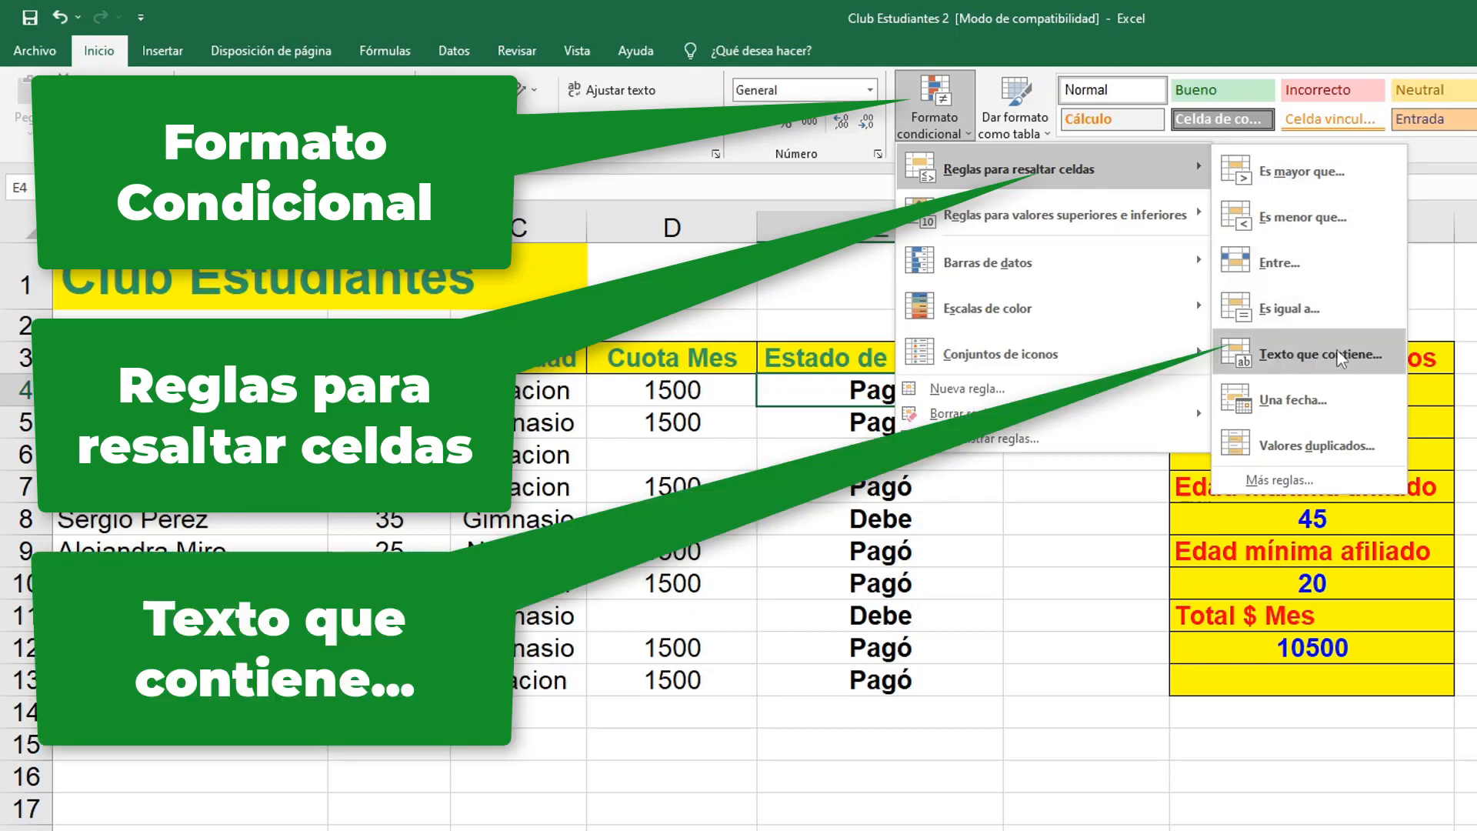
click(1341, 356)
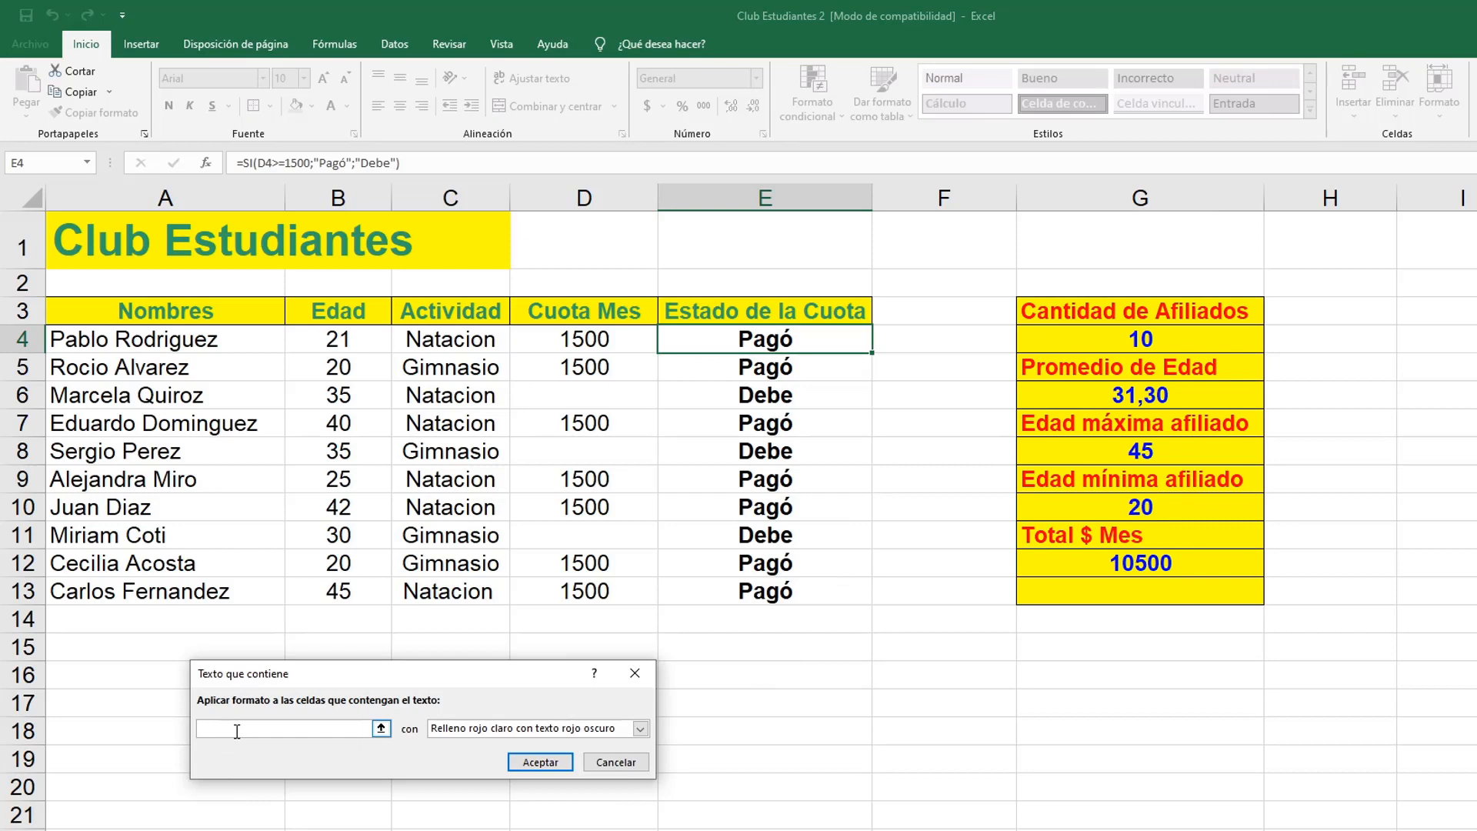
text(Pagó)
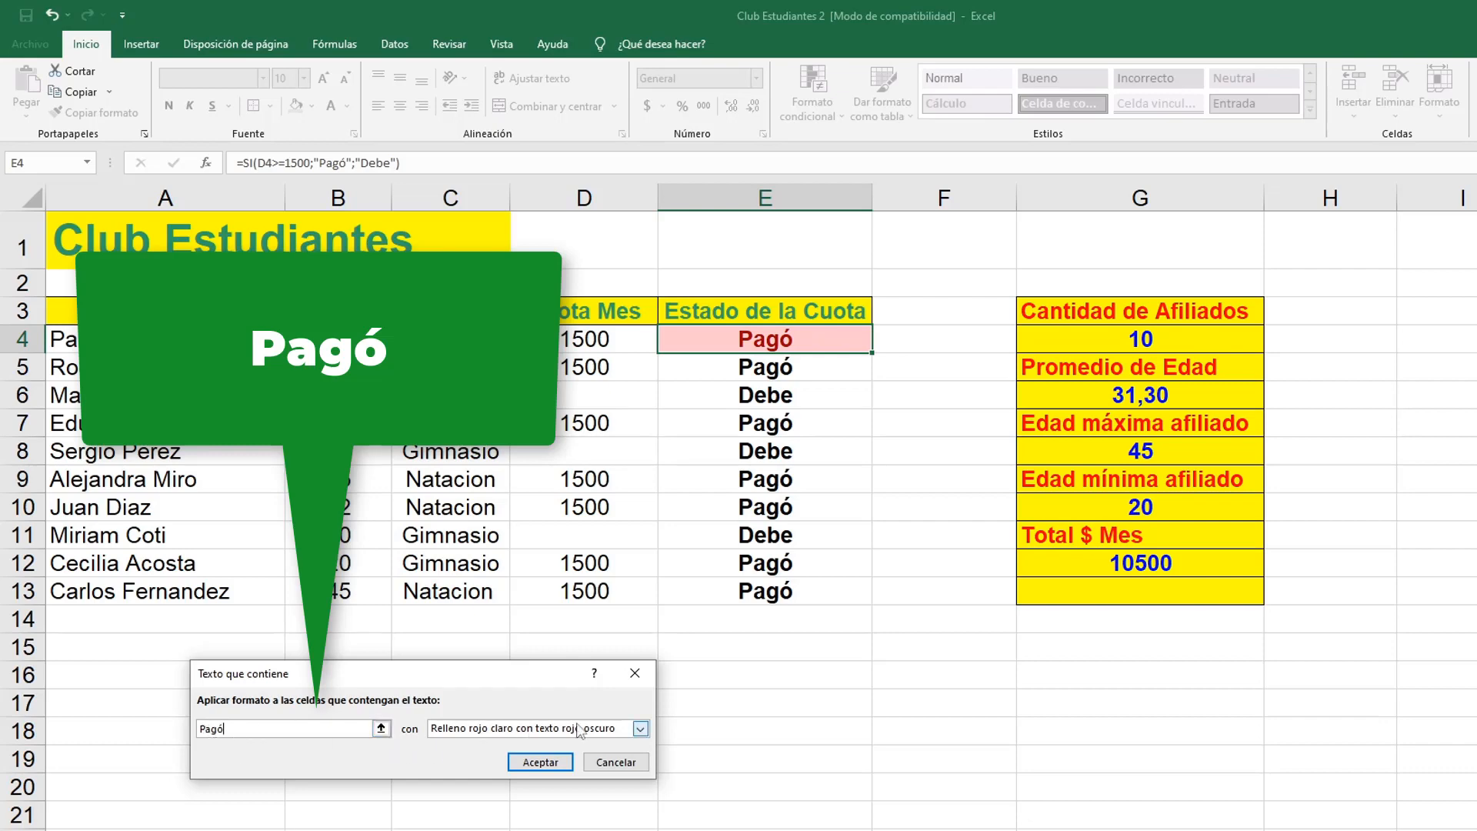
Format the "Pagó" rule as Relleno verde con texto verde oscuro and fill E4 down through E13
click(640, 729)
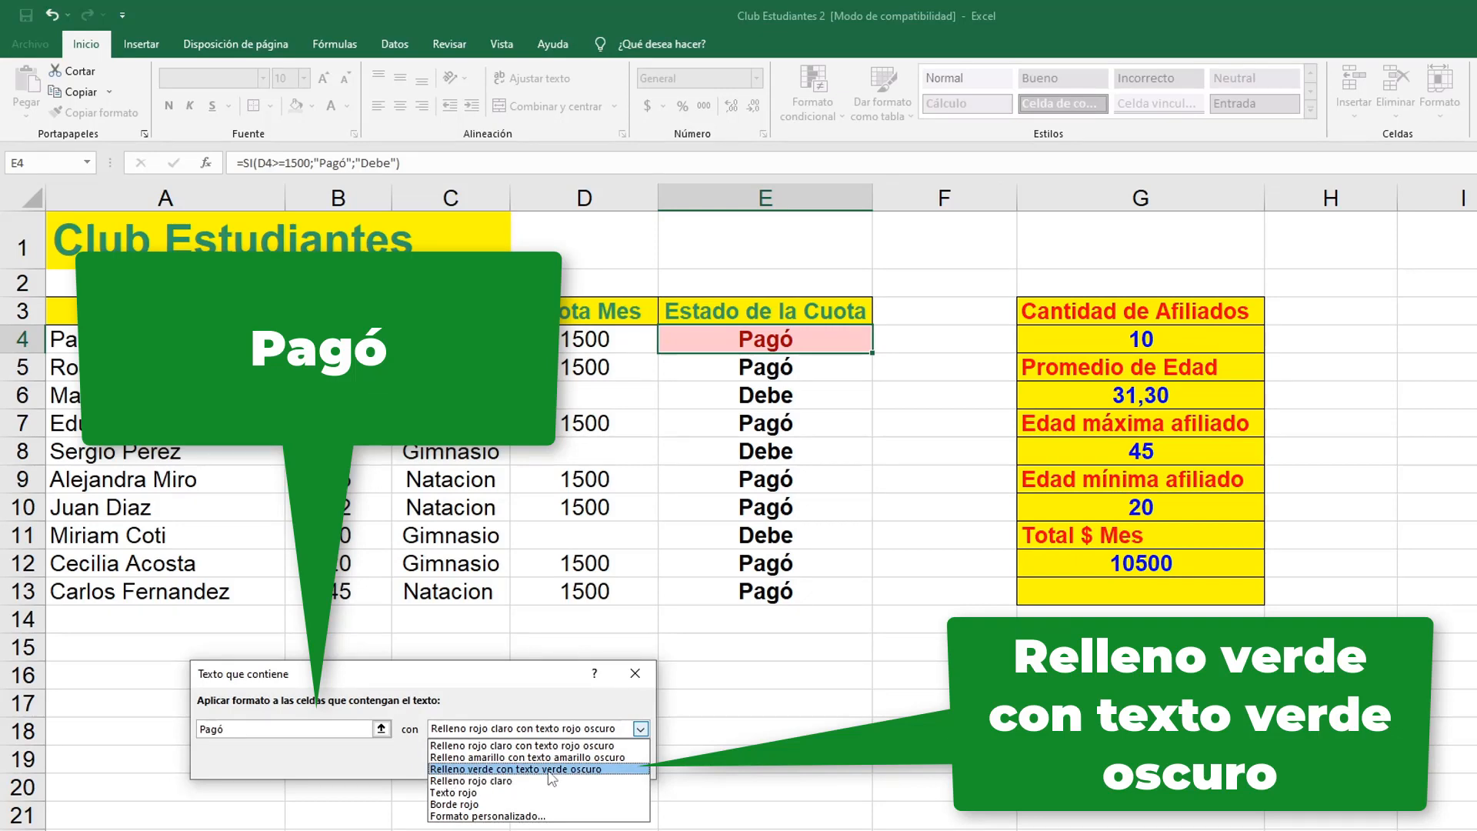
click(493, 817)
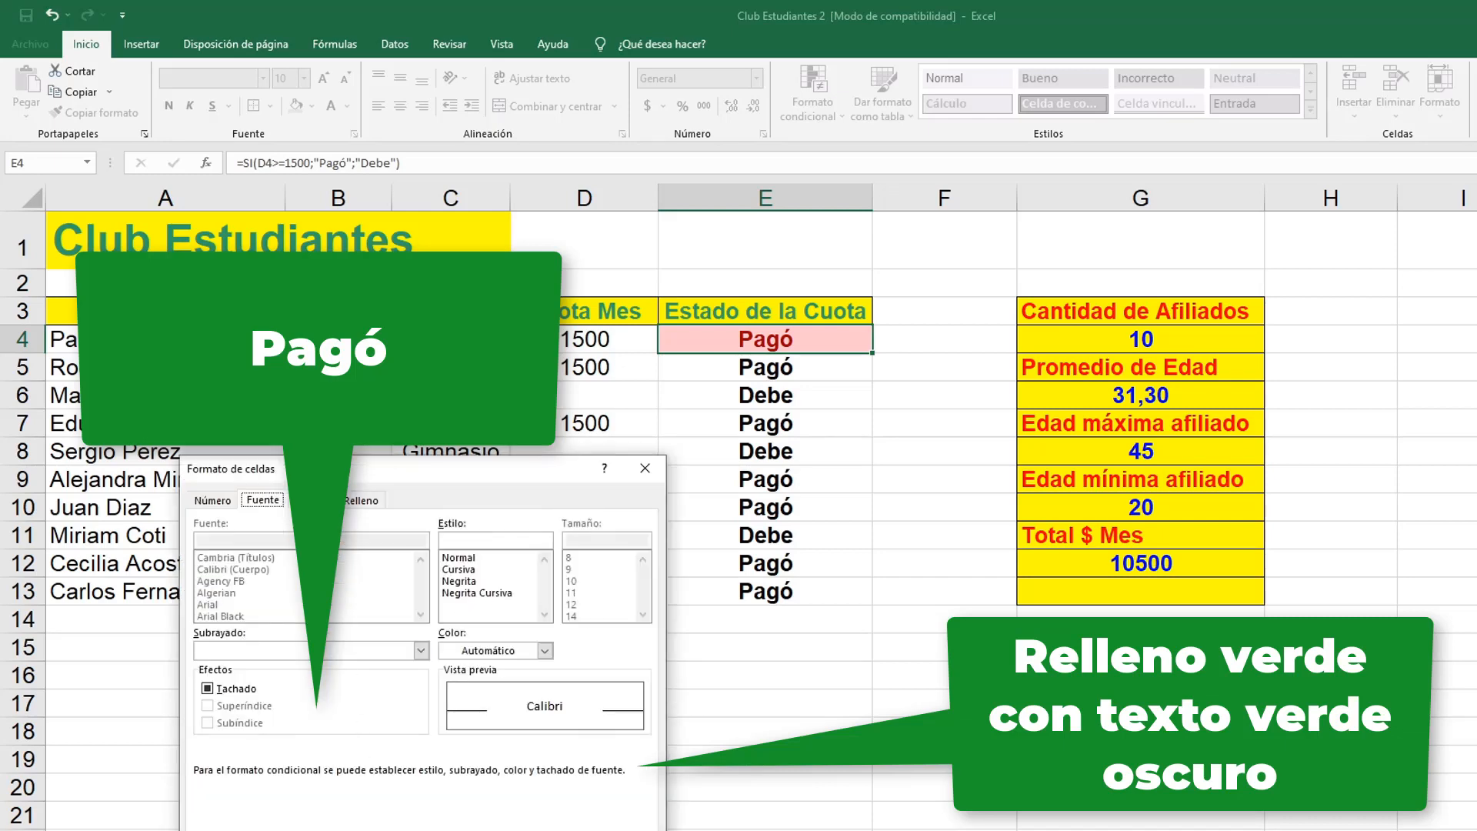
key(Escape)
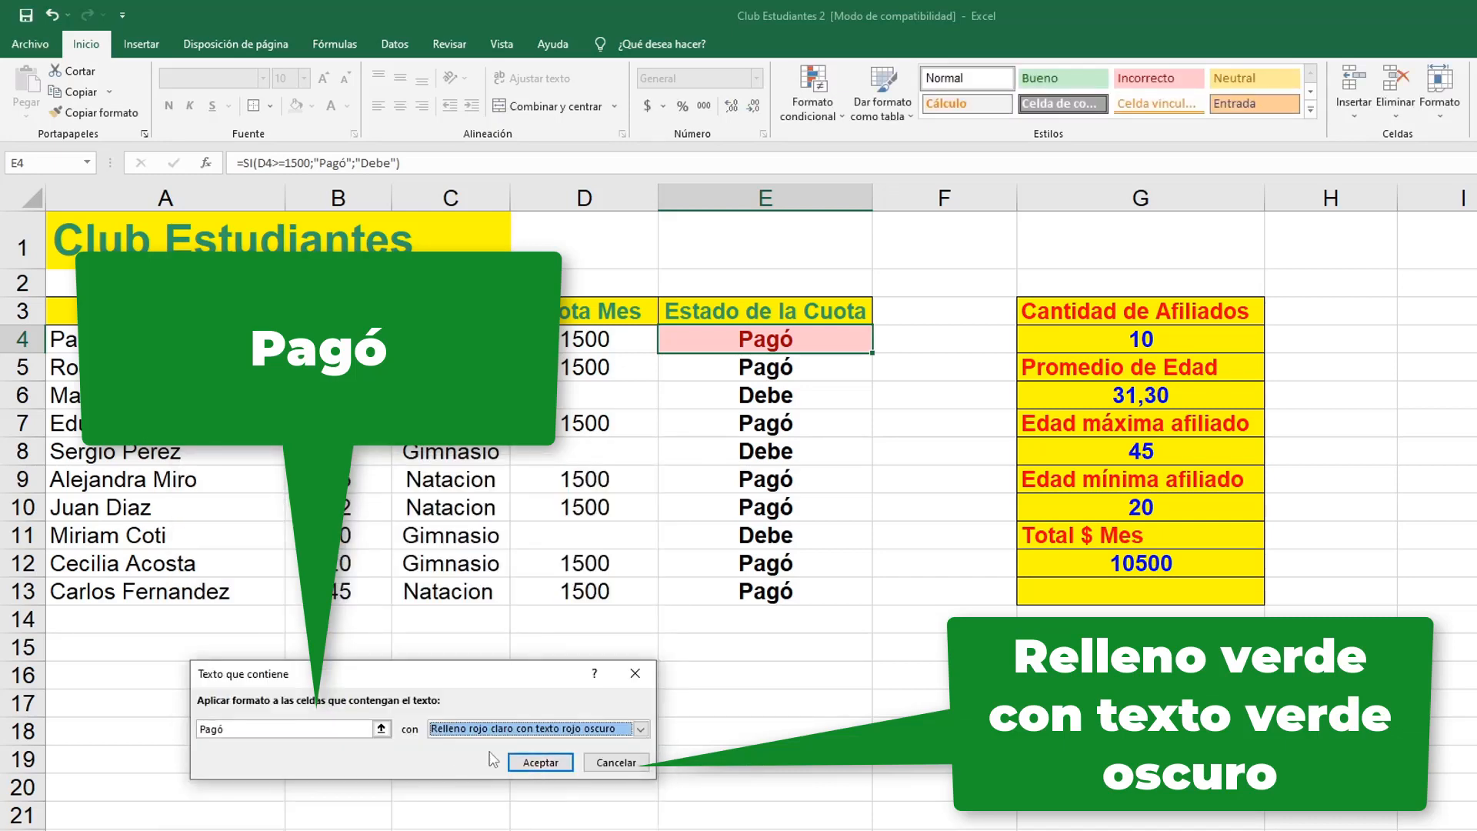
click(639, 730)
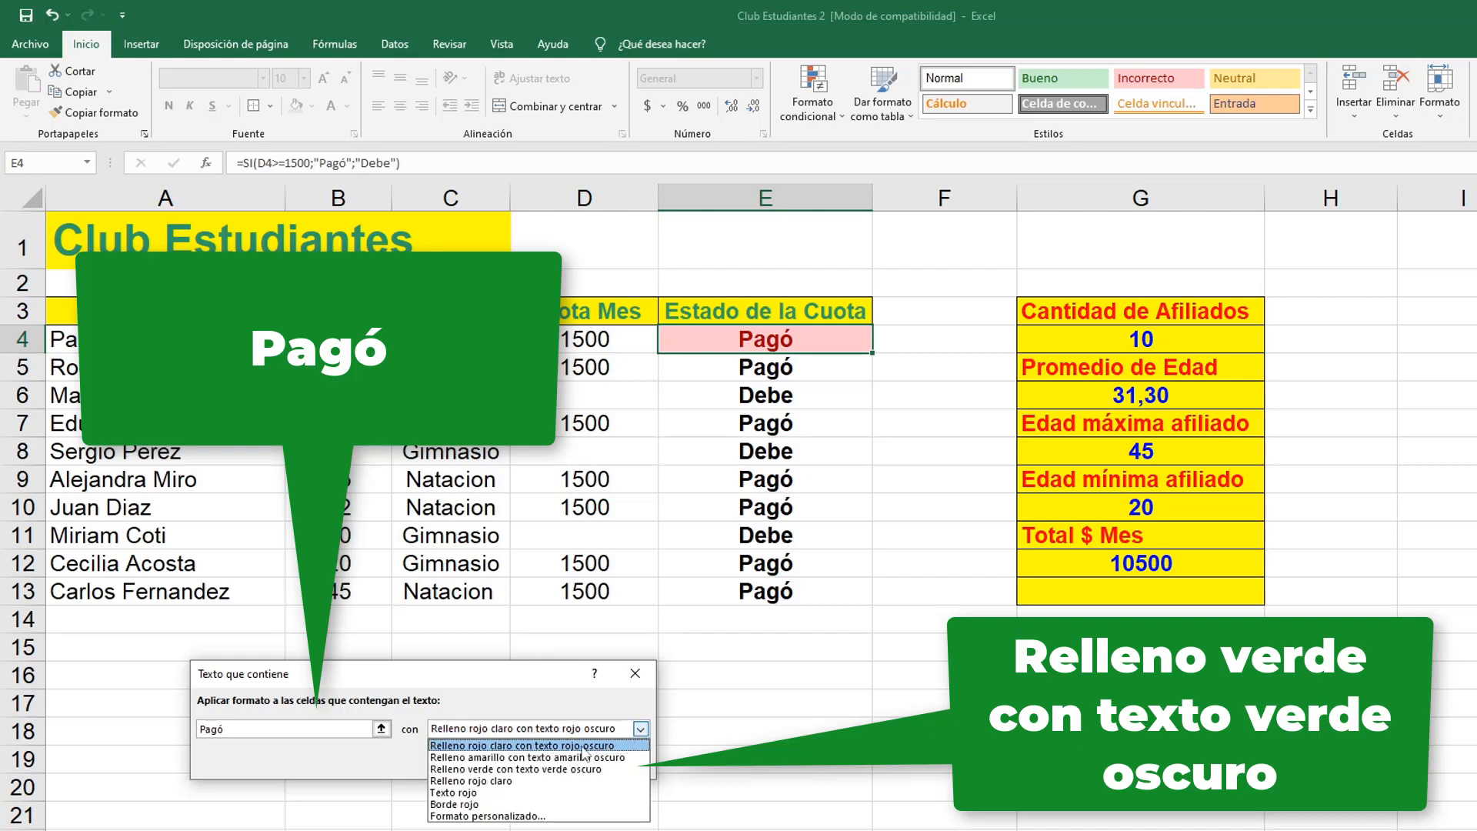
click(547, 770)
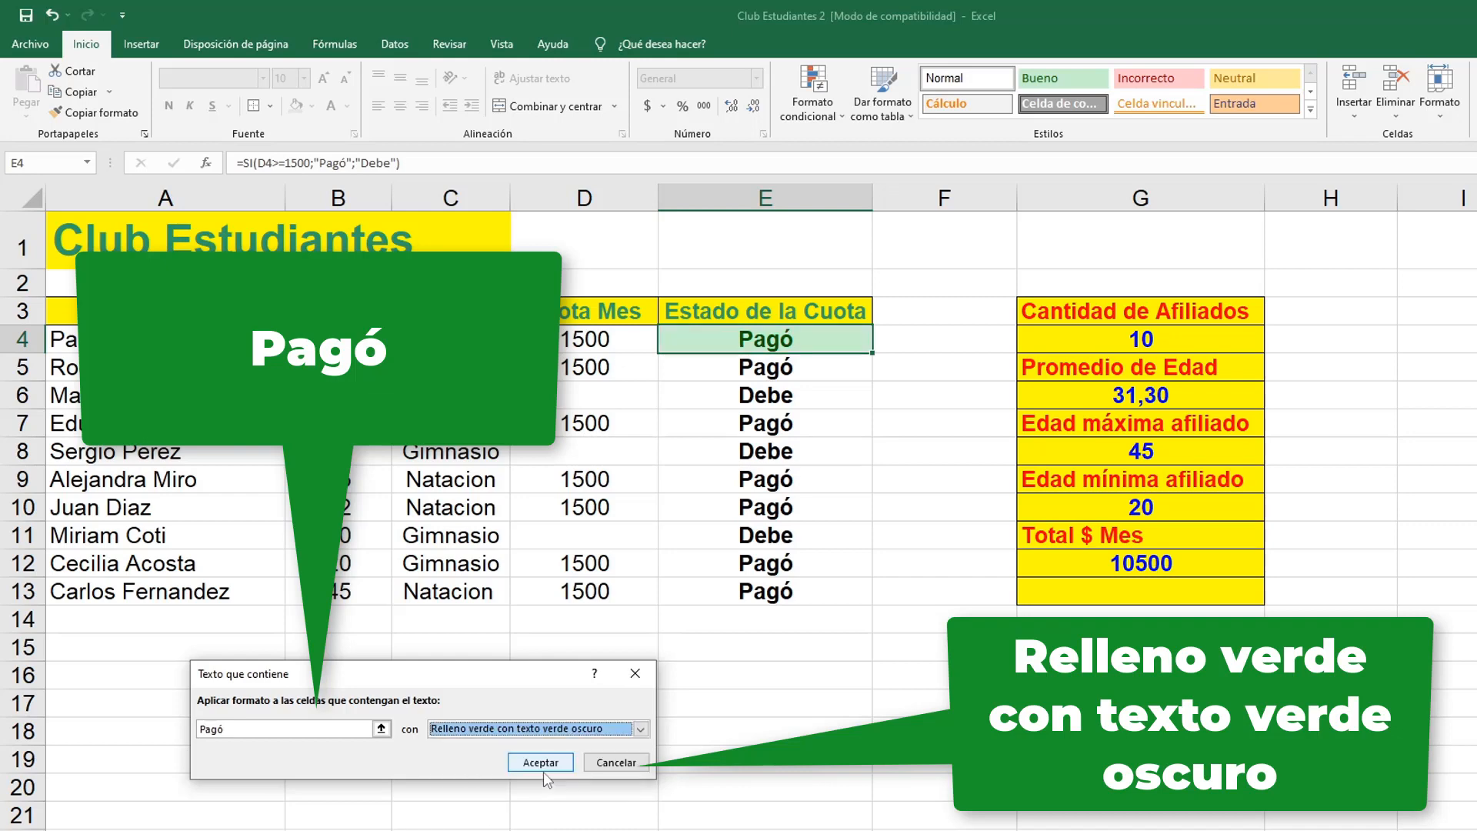
click(543, 771)
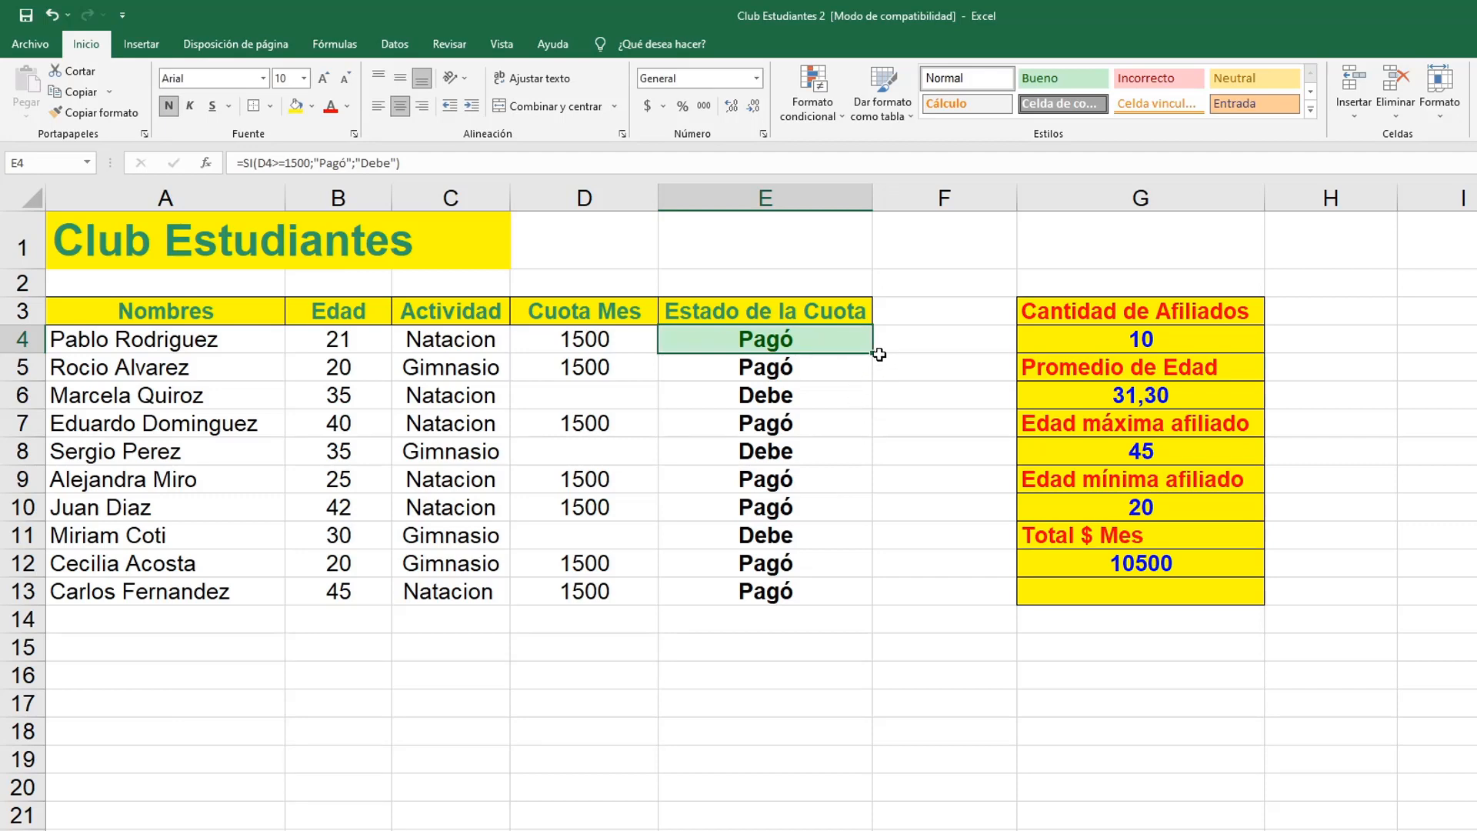
drag(874, 354, 877, 594)
click(889, 692)
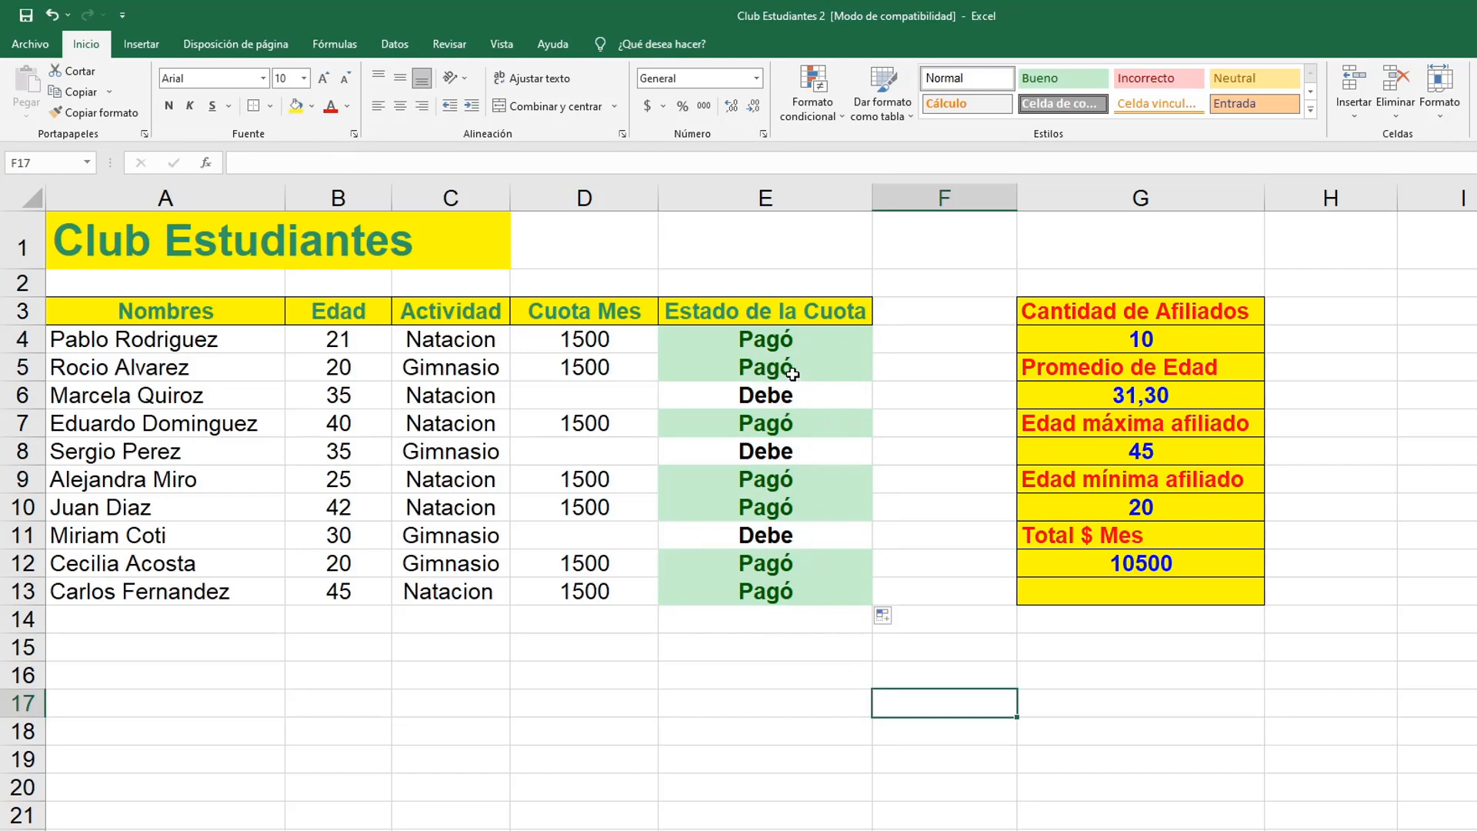
Start a second conditional formatting rule on E4 that highlights cells containing the text "Debe"
click(787, 338)
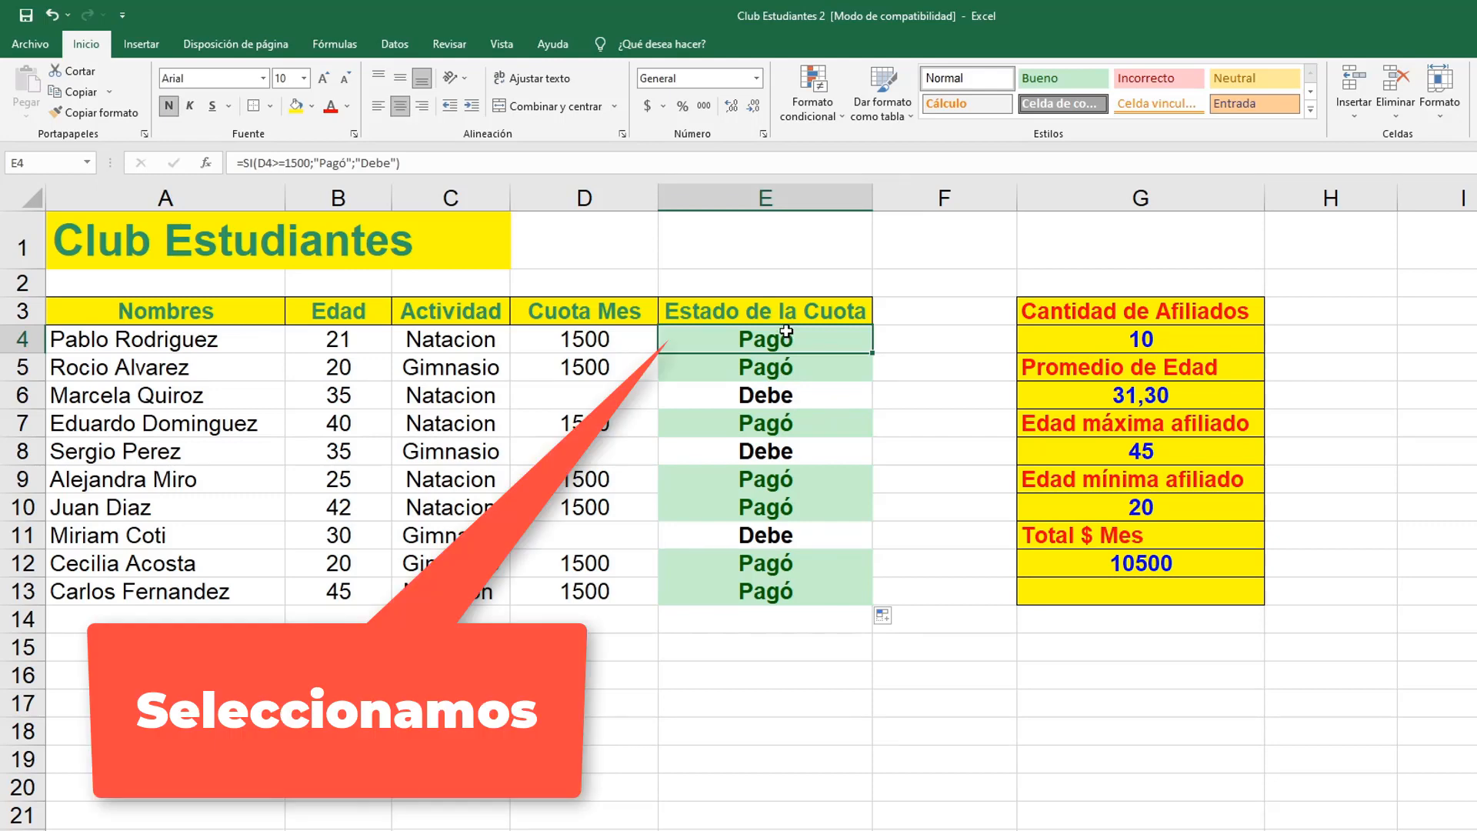
click(811, 96)
mouse_move(846, 143)
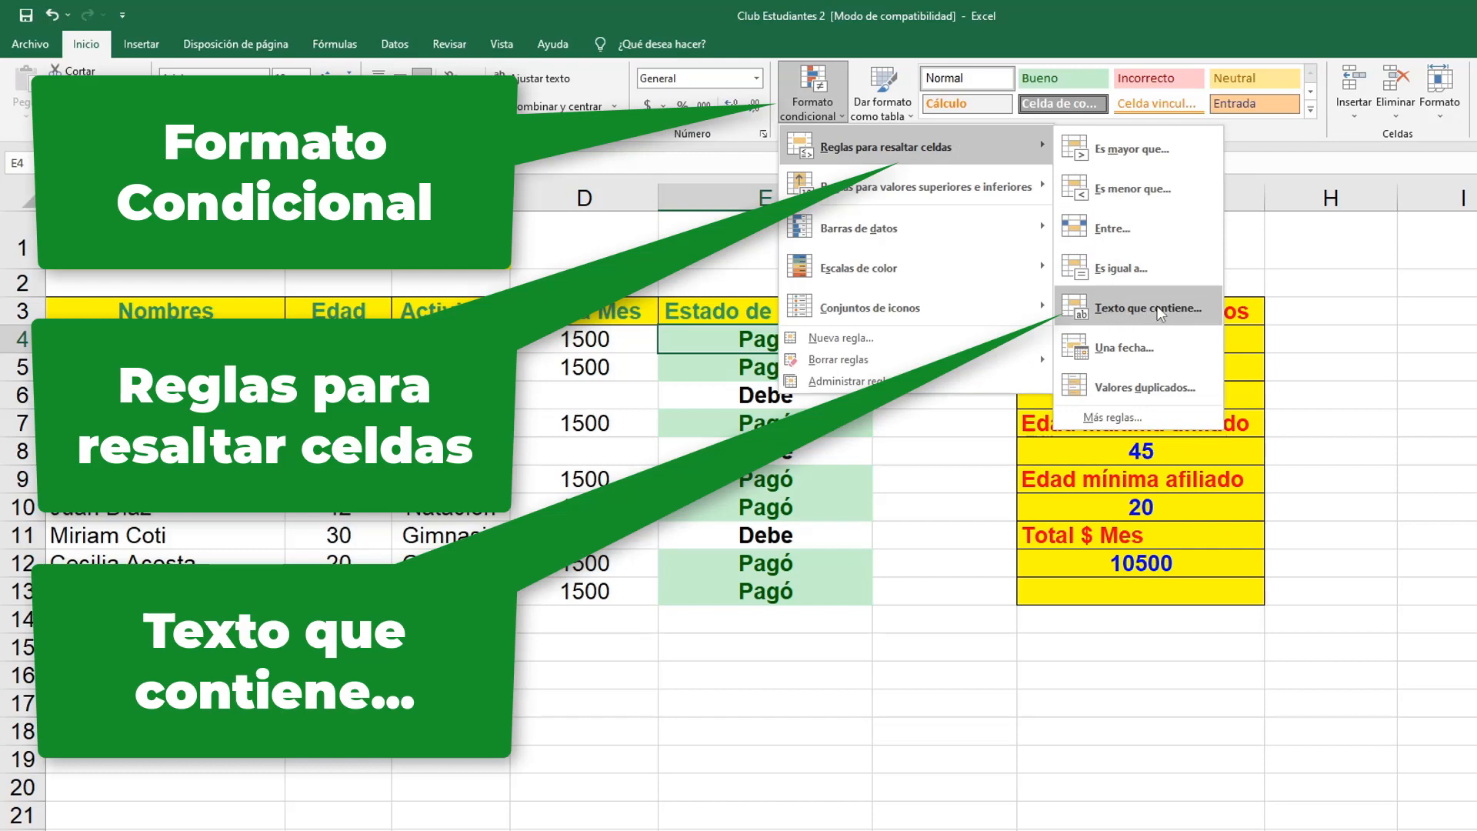
click(1125, 309)
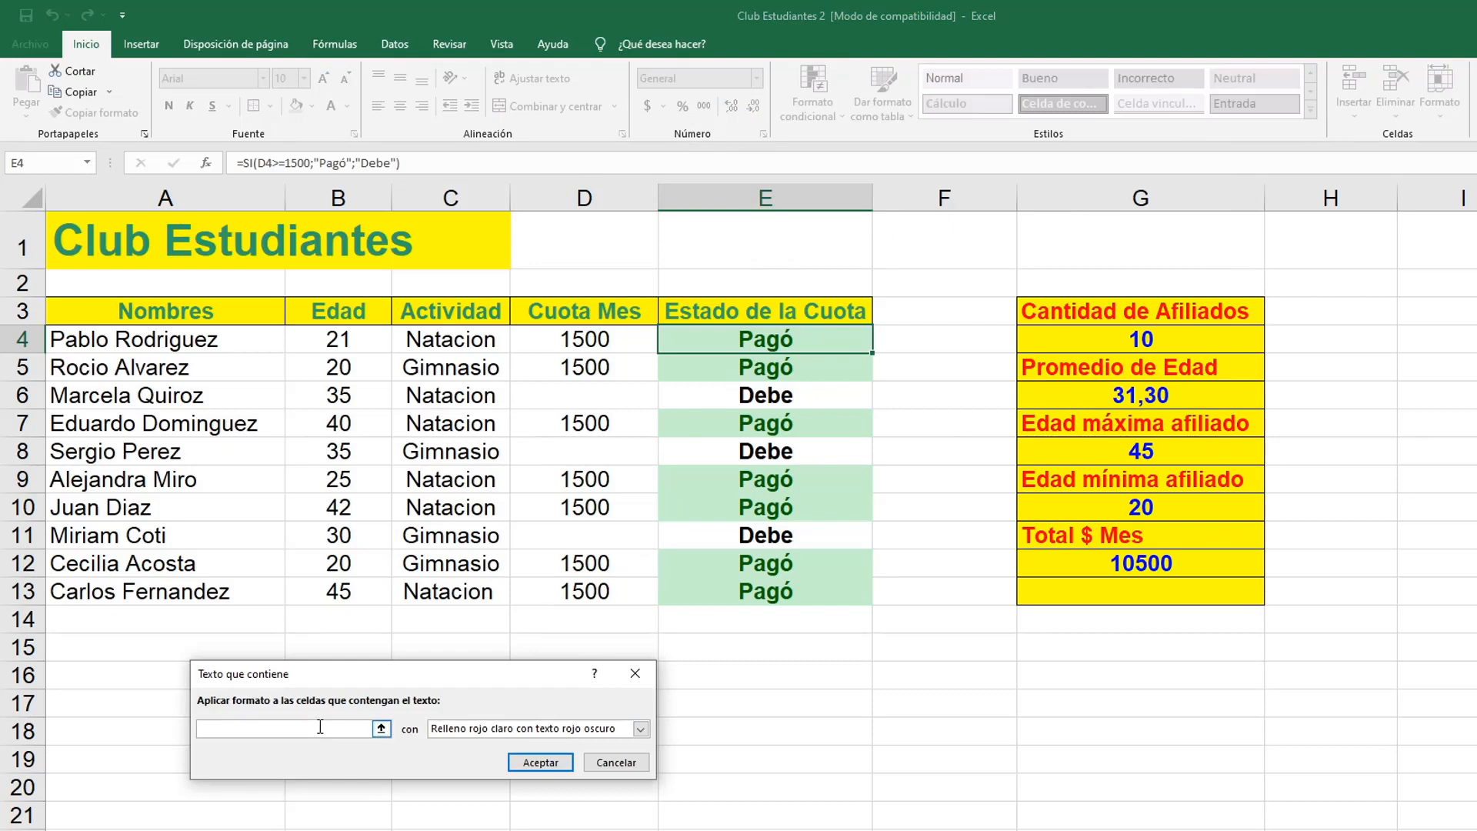
text(Debe)
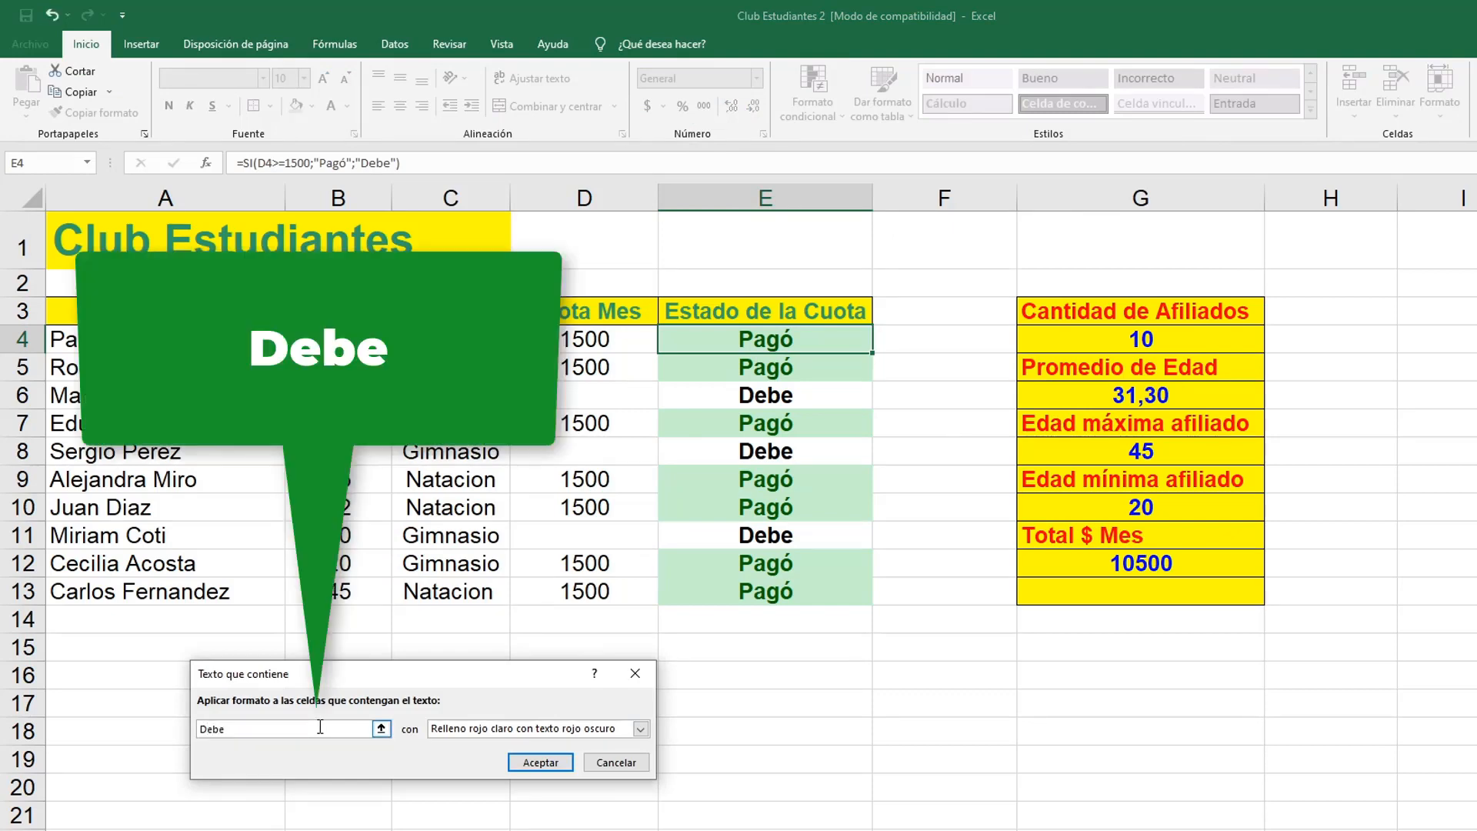
Format the "Debe" rule as Relleno rojo claro and fill E4 down through E13
click(641, 729)
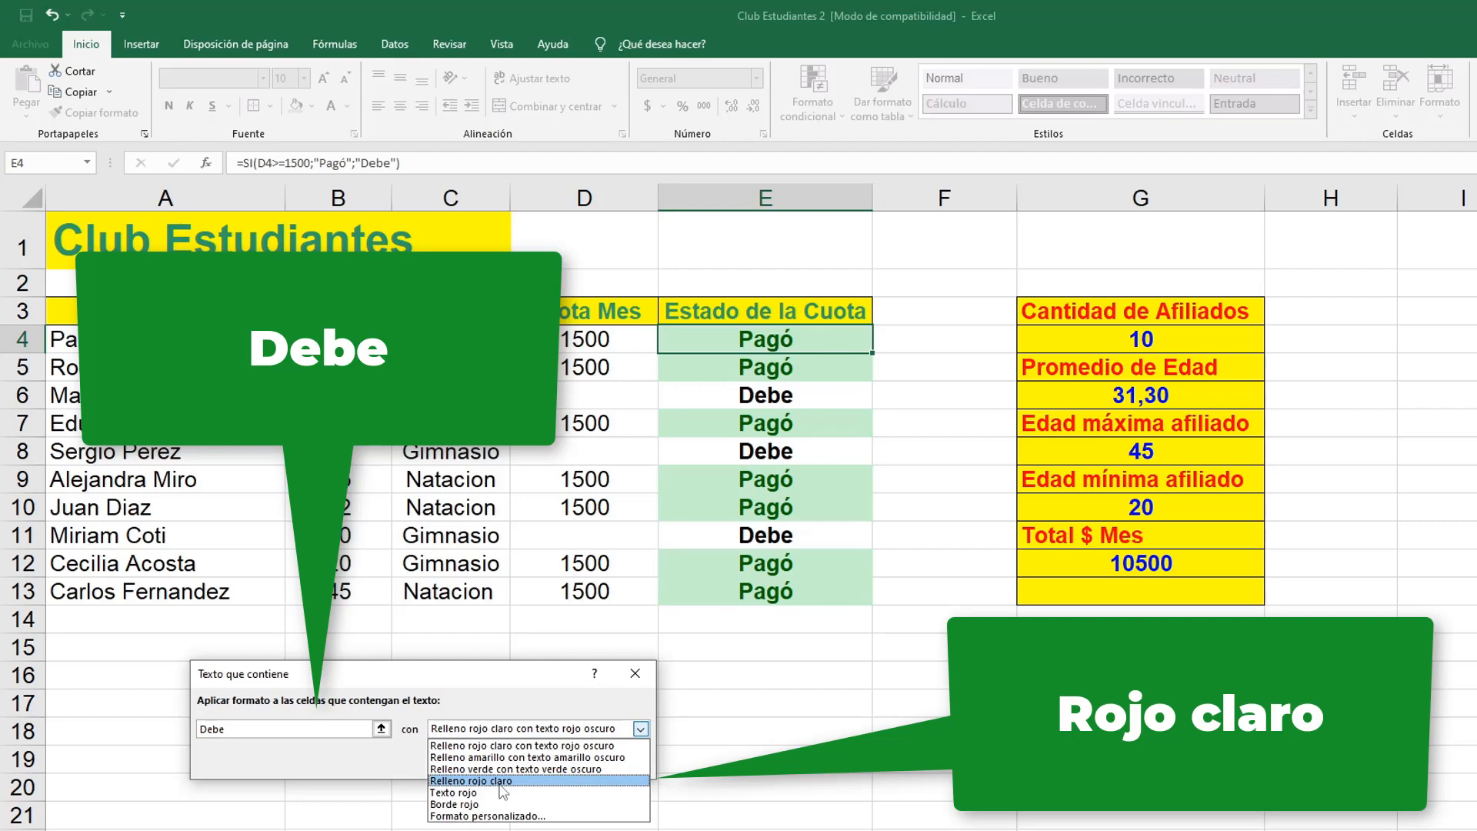
click(501, 782)
click(540, 762)
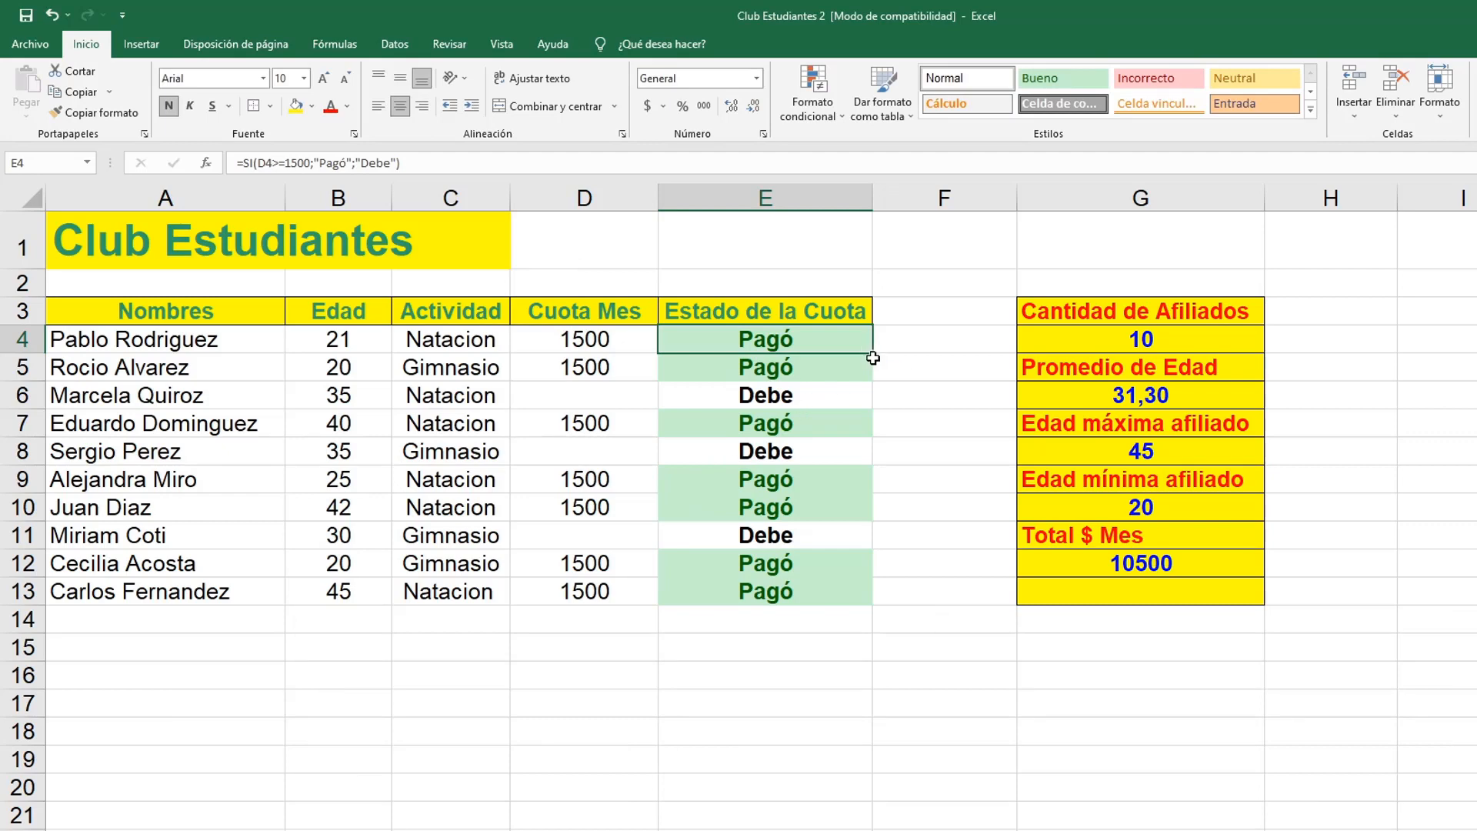
drag(874, 356, 885, 601)
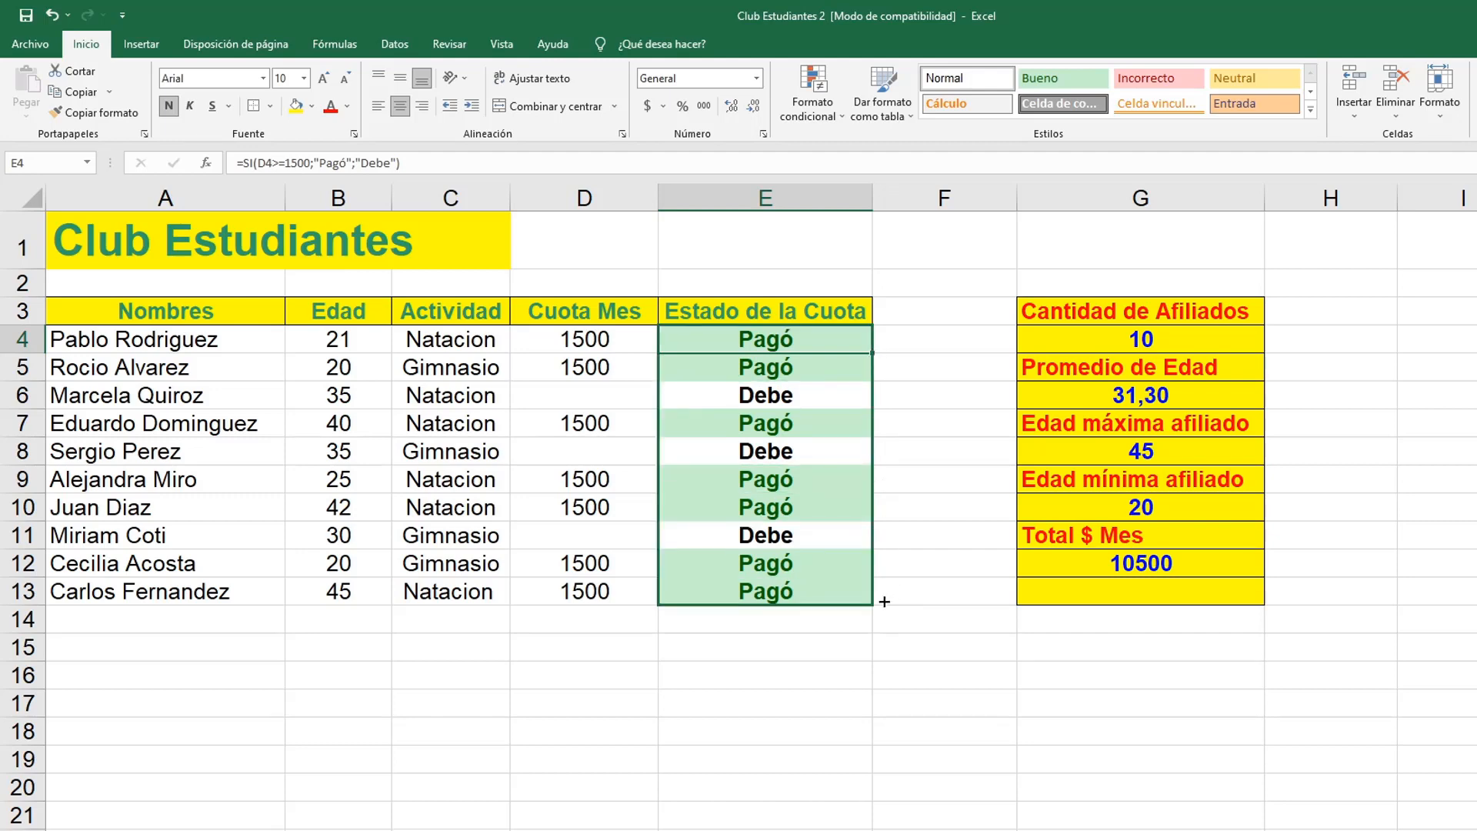
click(949, 537)
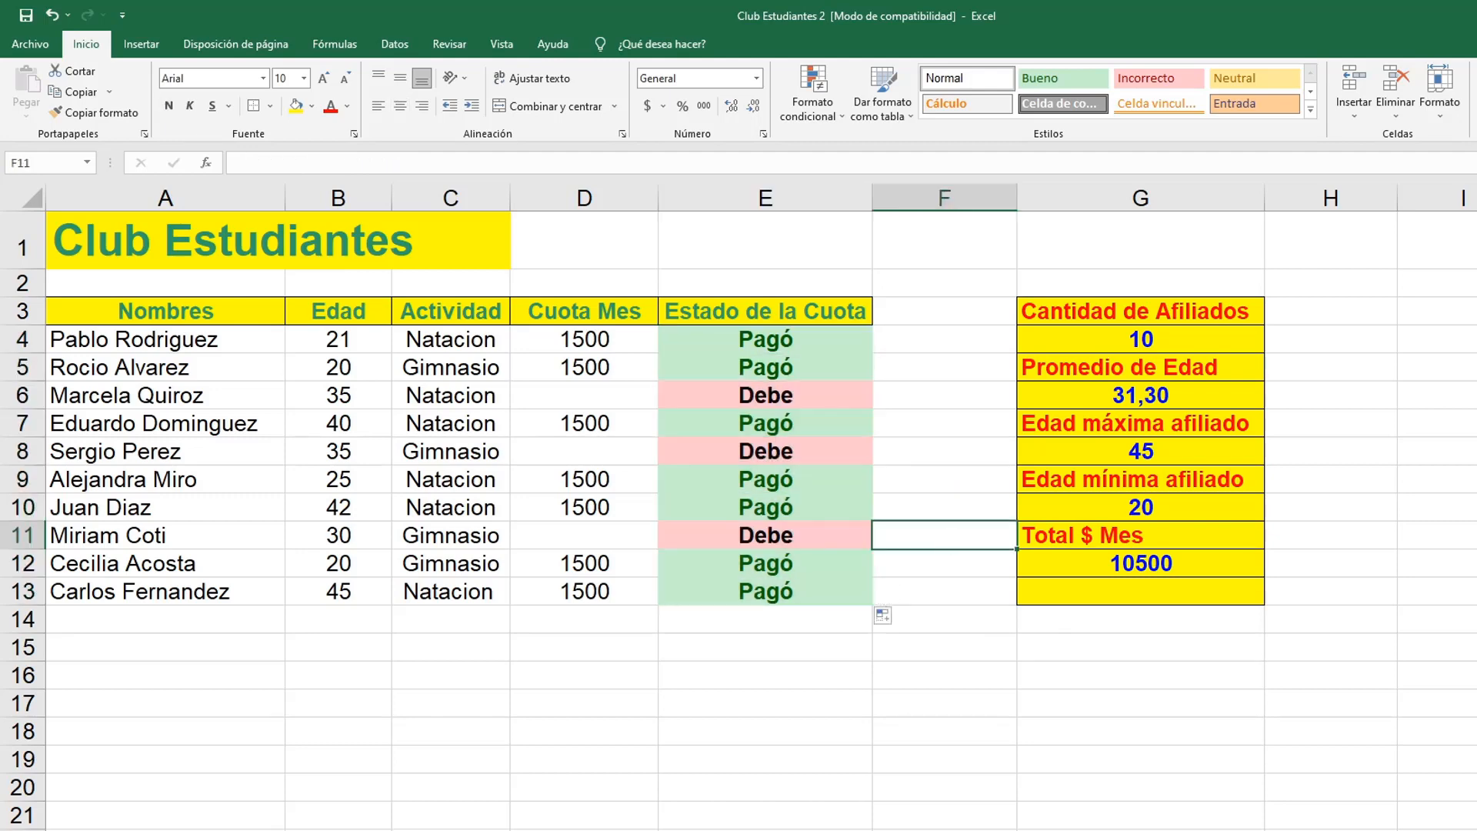
click(891, 796)
double_click(745, 709)
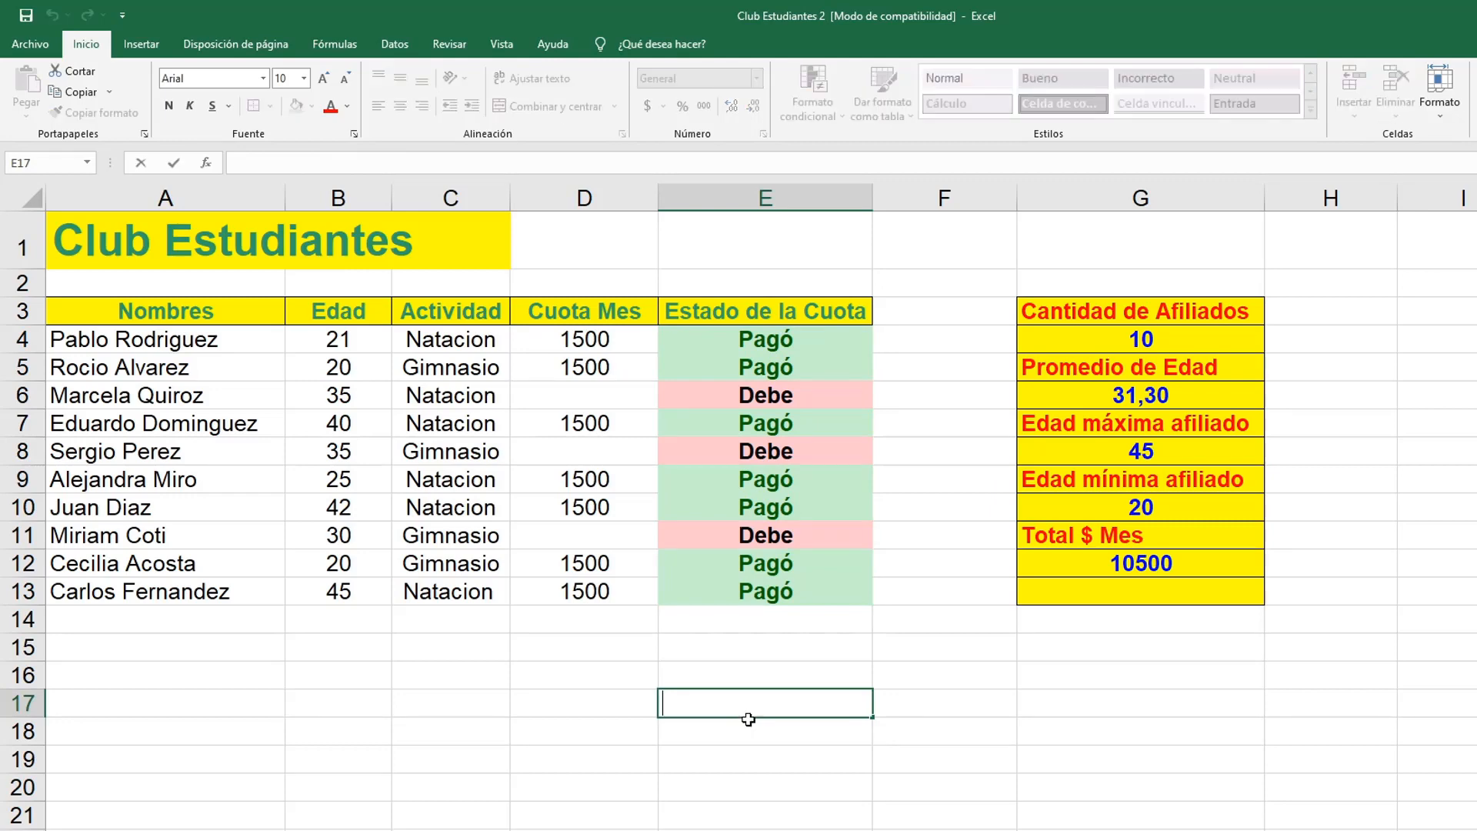
Test the status formula and its coloring by clearing the Cuota Mes cell D4 and re-entering 1500
click(591, 339)
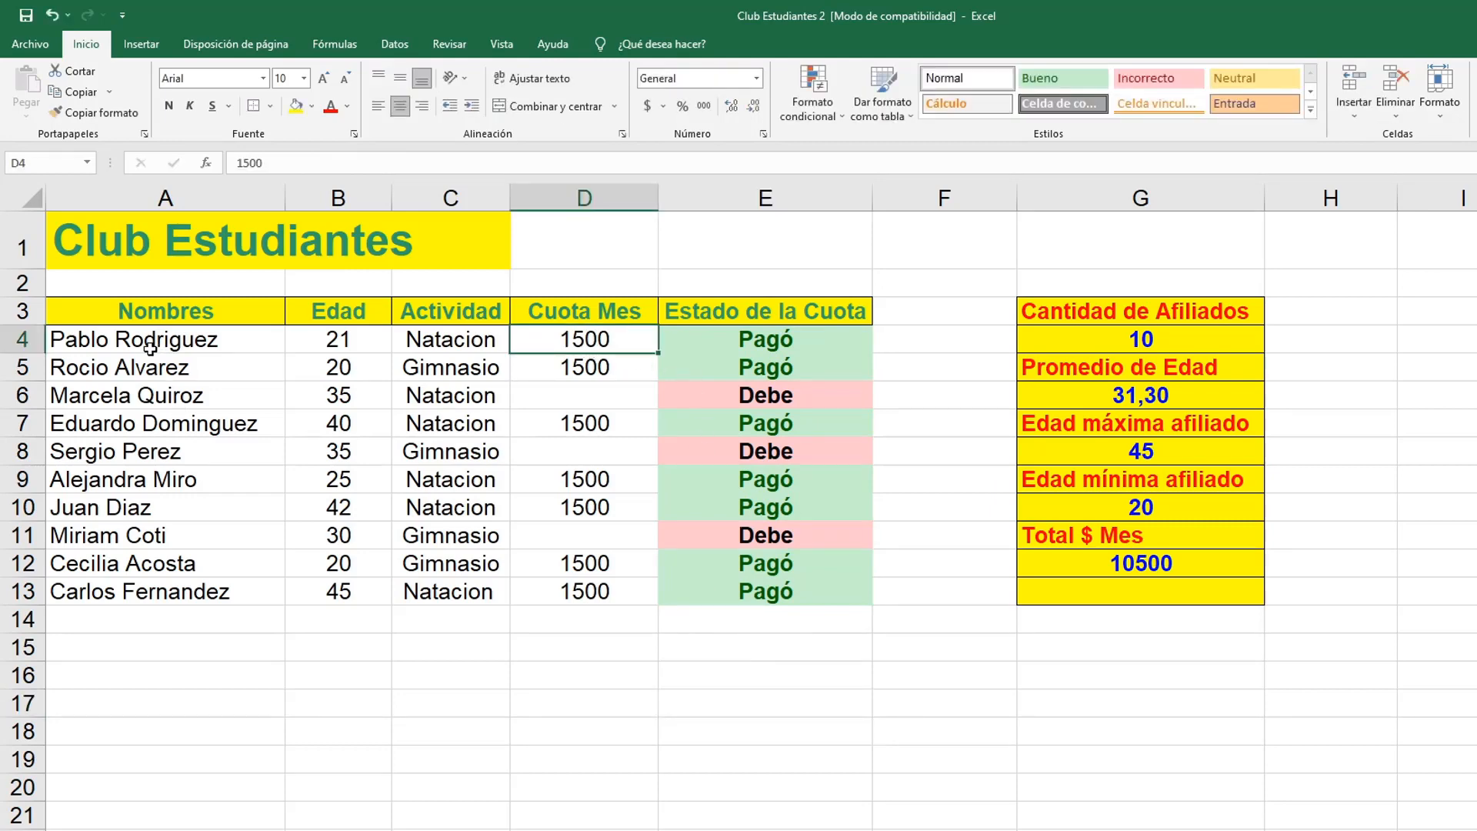
key(Delete)
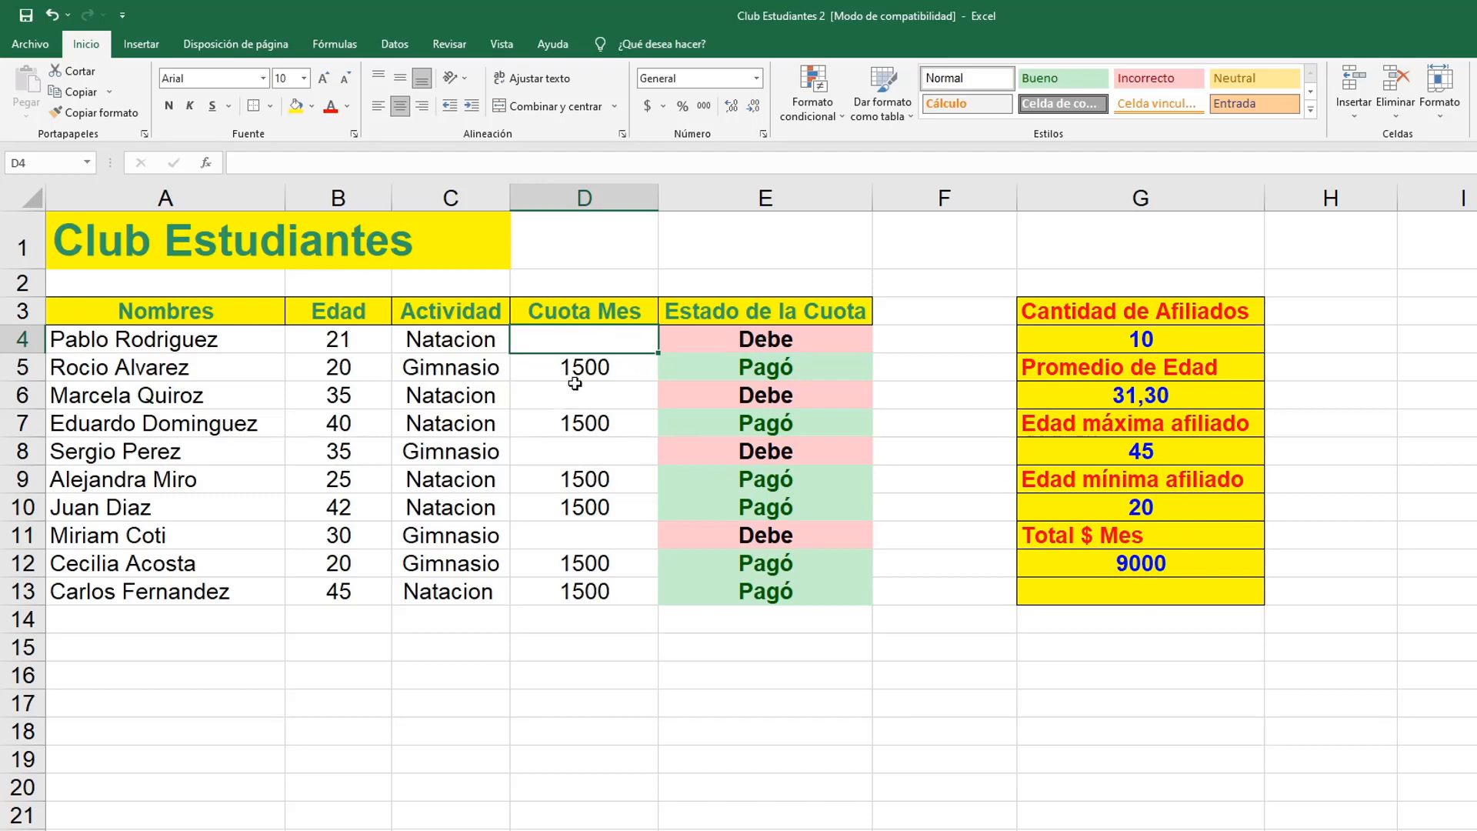
text(1500)
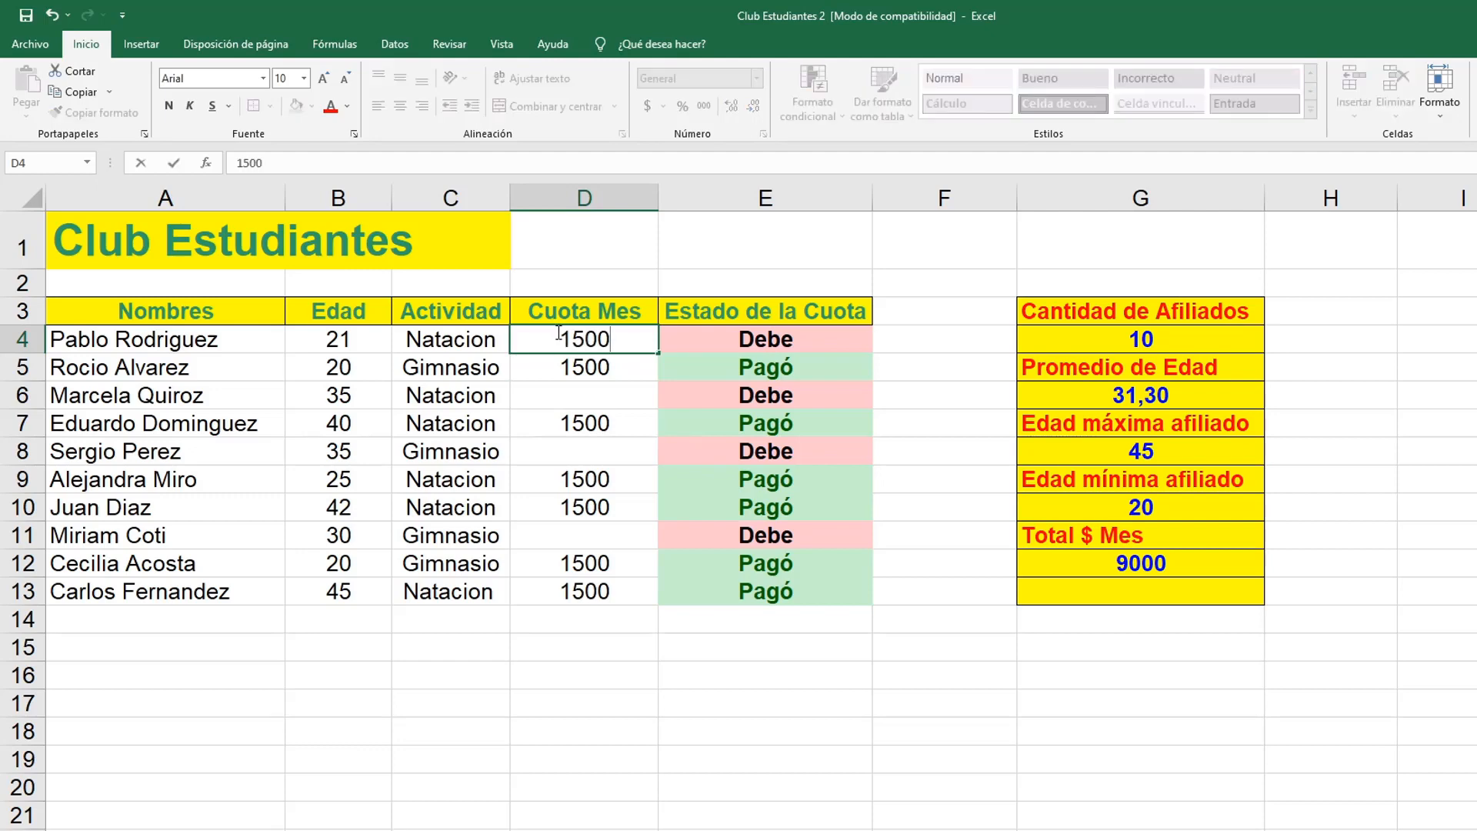
key(Return)
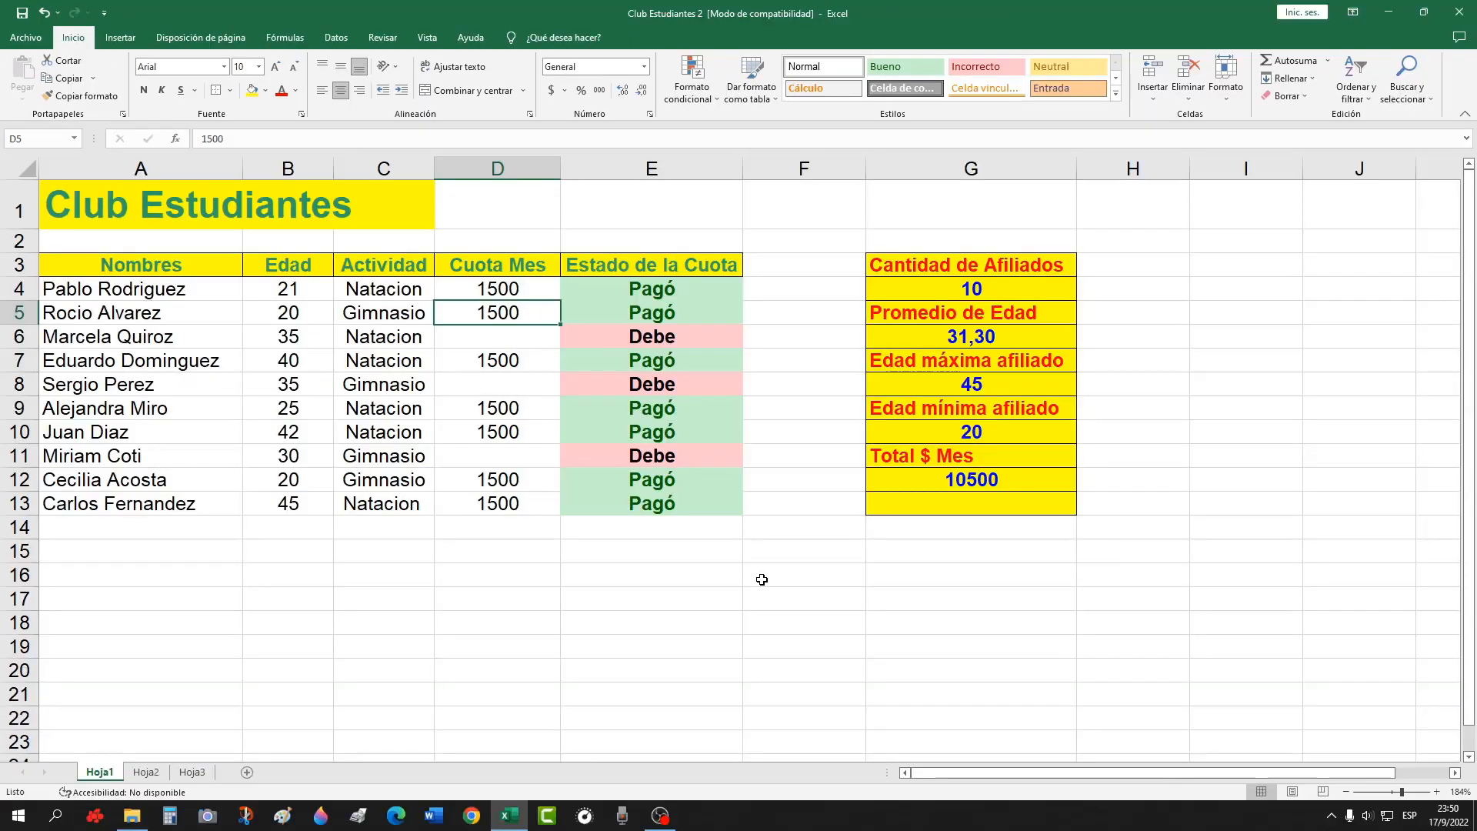
click(761, 700)
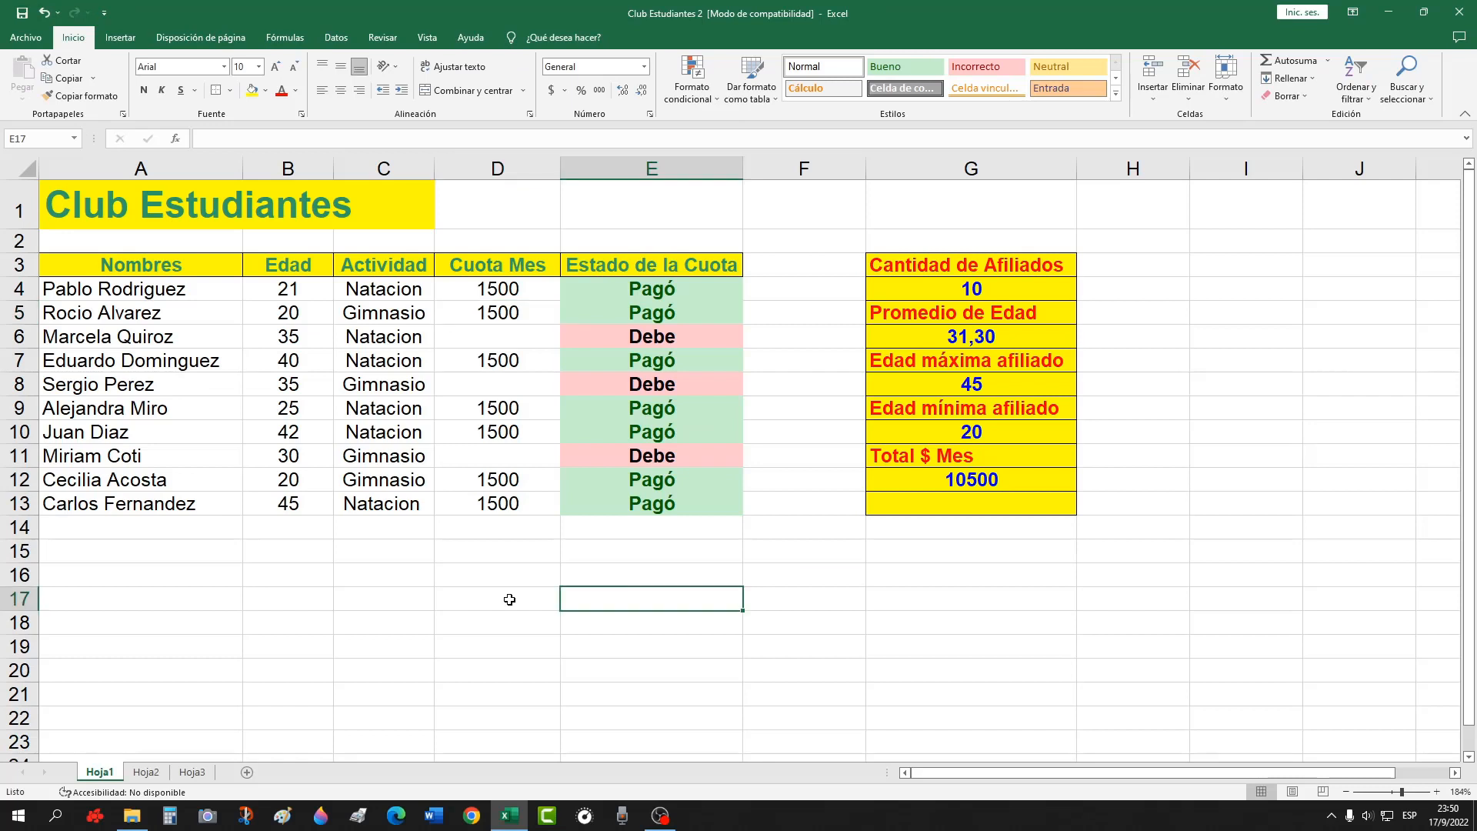